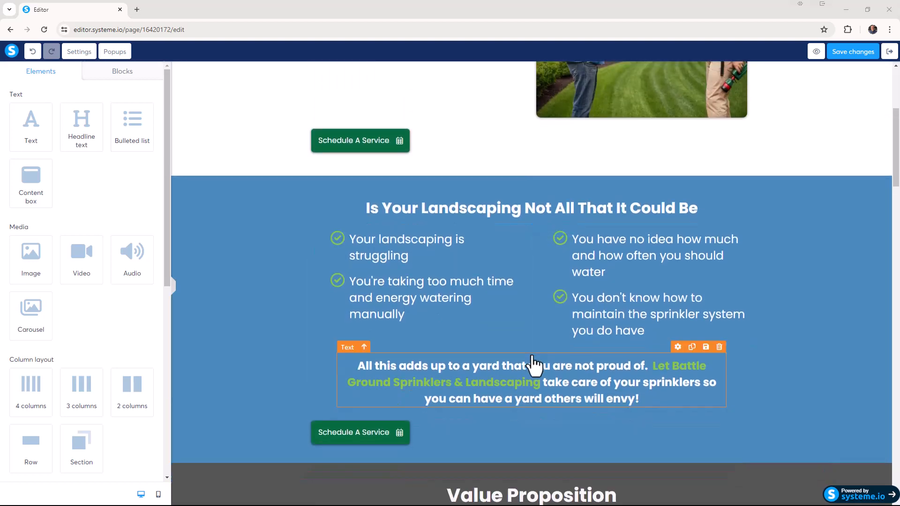
Replace the placeholder above "All of Your Sprinkler System Needs & Services" in the Value Proposition section with Sprinklers-Battle-Ground-Washington.jpg.
scroll(444, 297, "down", 7)
left_click(415, 240)
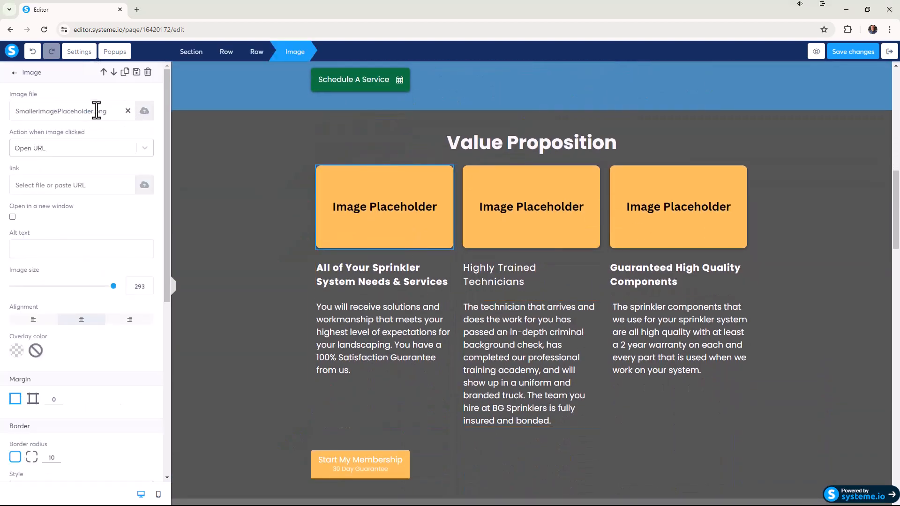
left_click(128, 111)
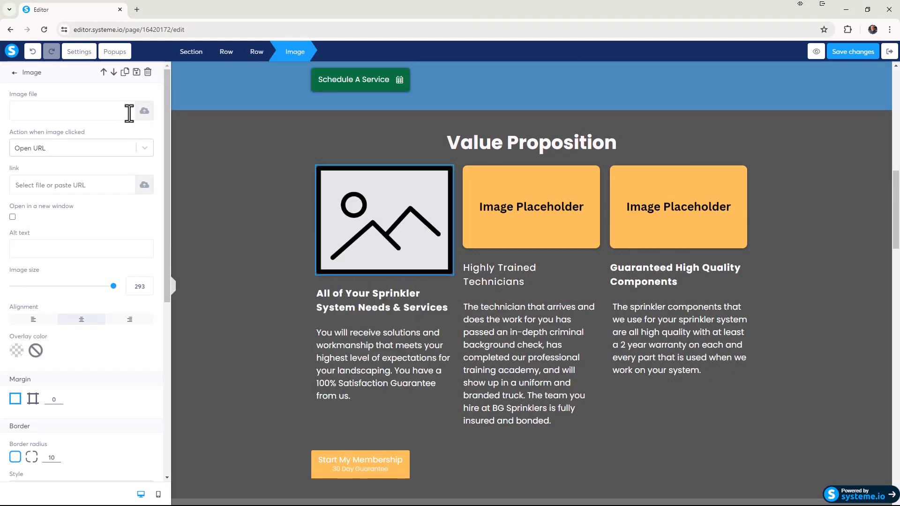
left_click(144, 111)
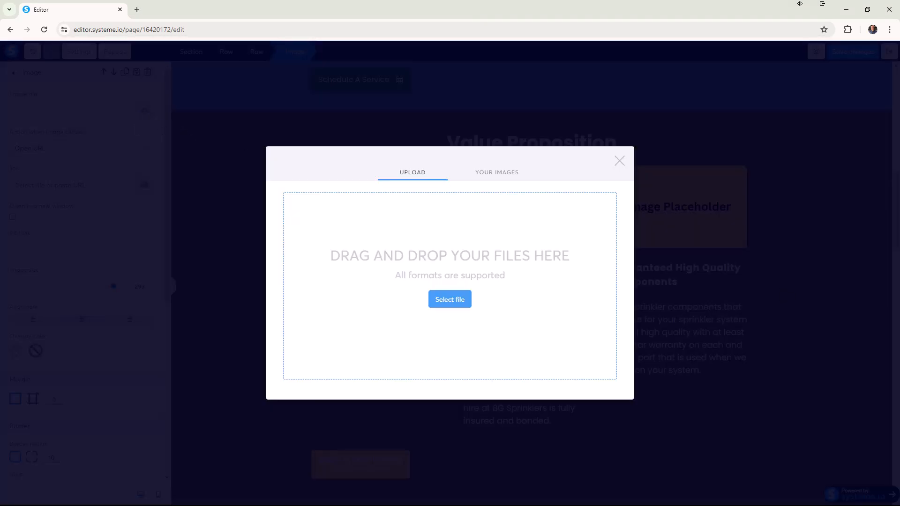
left_click(450, 302)
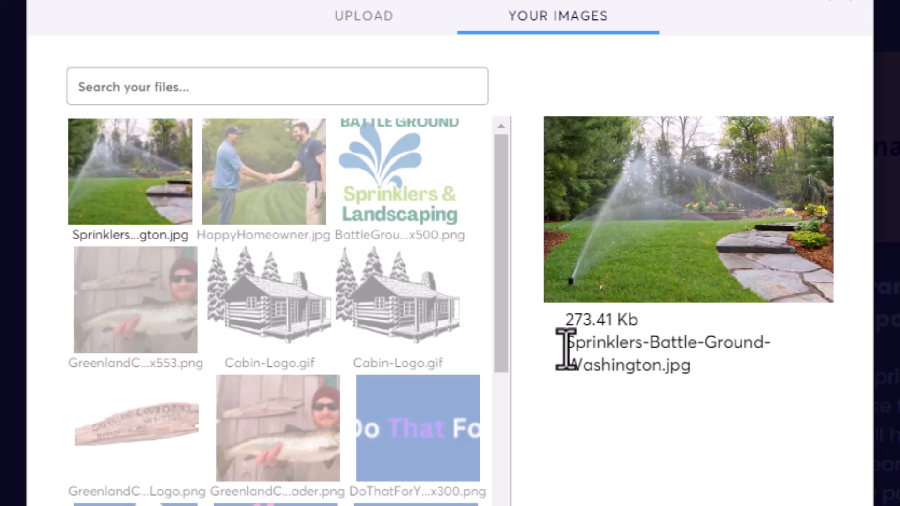
left_click_drag(566, 349, 781, 371)
left_click(790, 367)
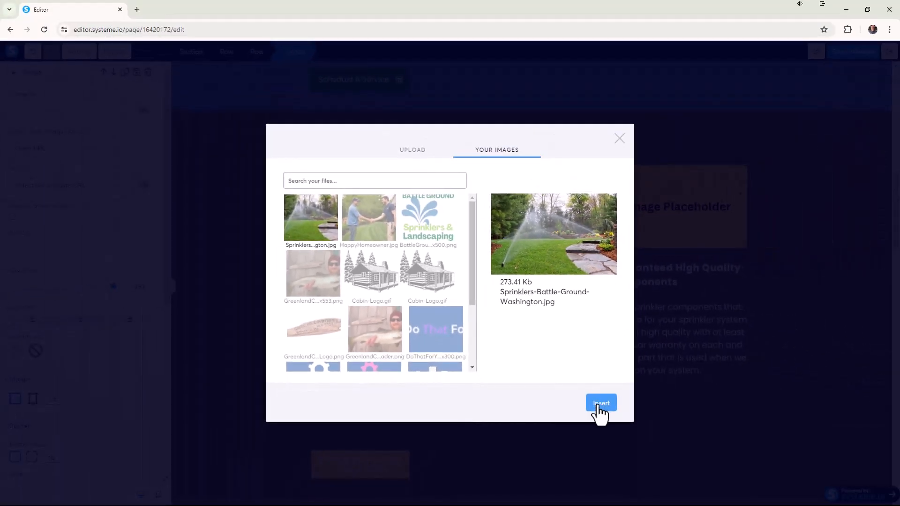
left_click(599, 410)
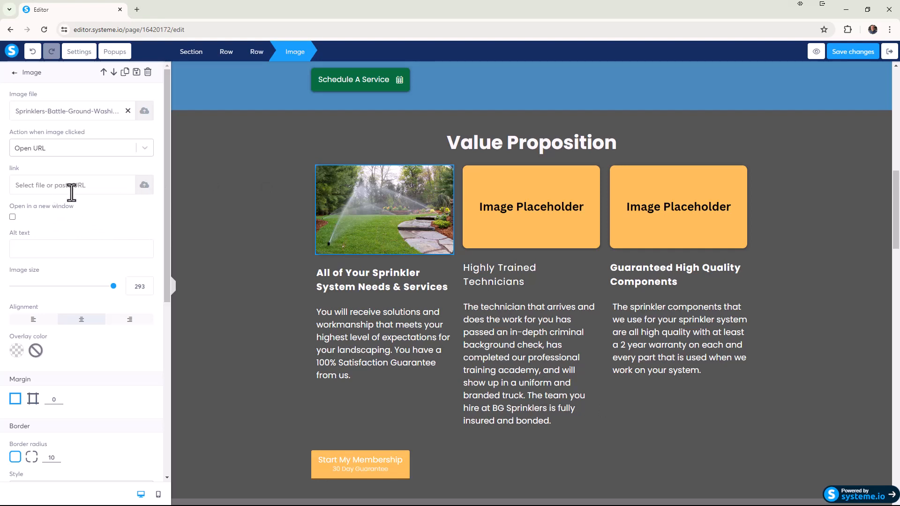
scroll(72, 193, "down", 2)
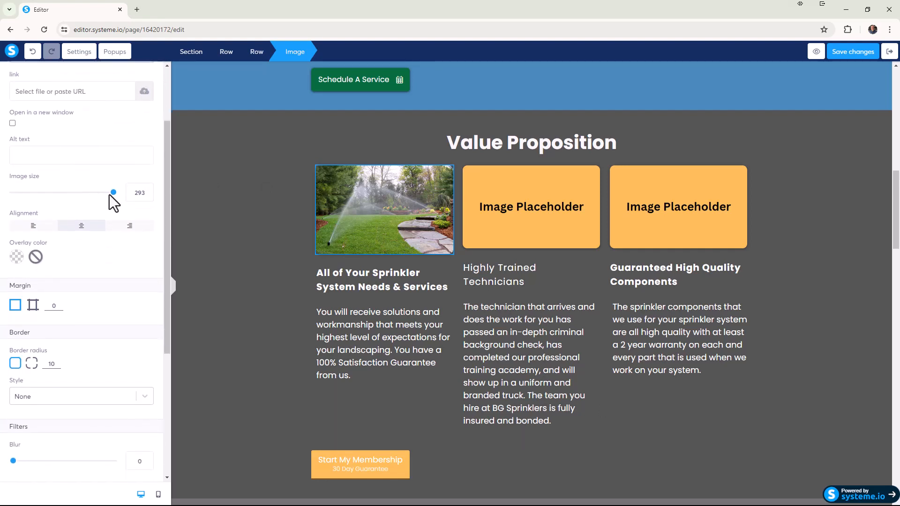
scroll(112, 212, "down", 4)
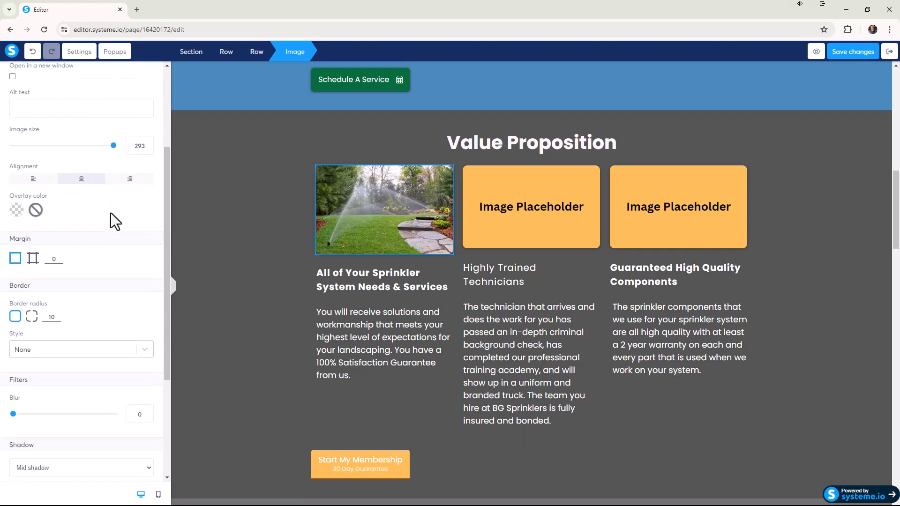
scroll(110, 213, "down", 1)
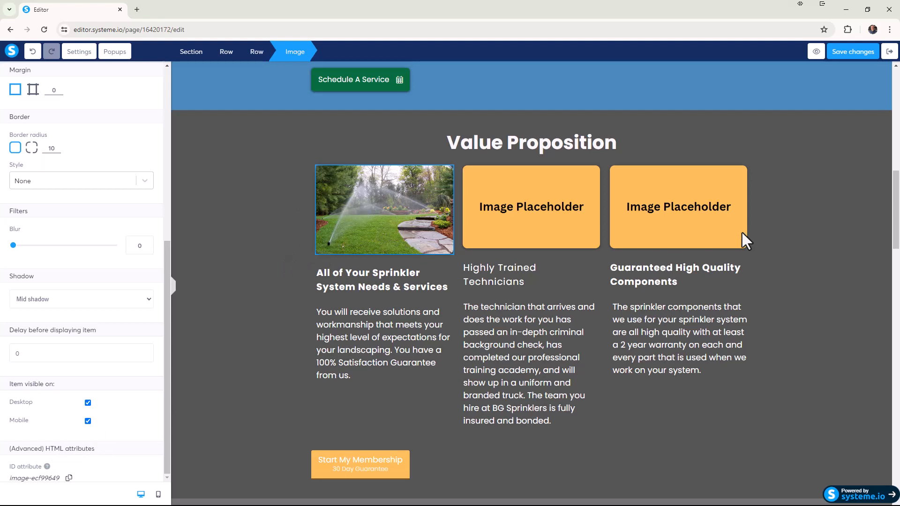
key("Escape")
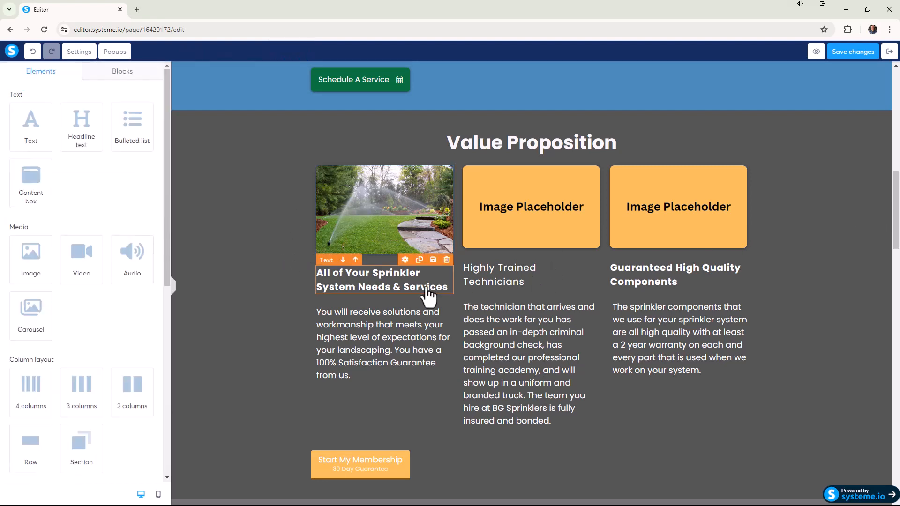
Make the "Highly Trained Technicians" heading bold.
double_click(511, 269)
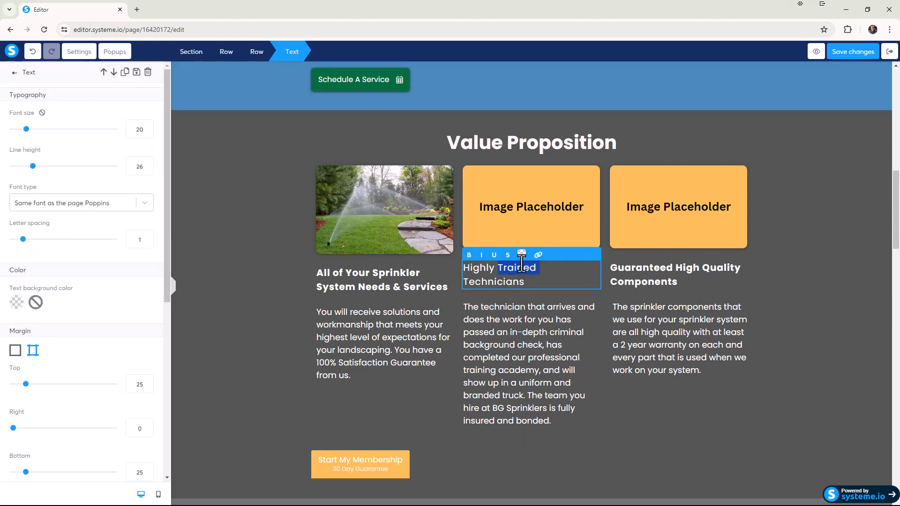
left_click_drag(525, 282, 457, 277)
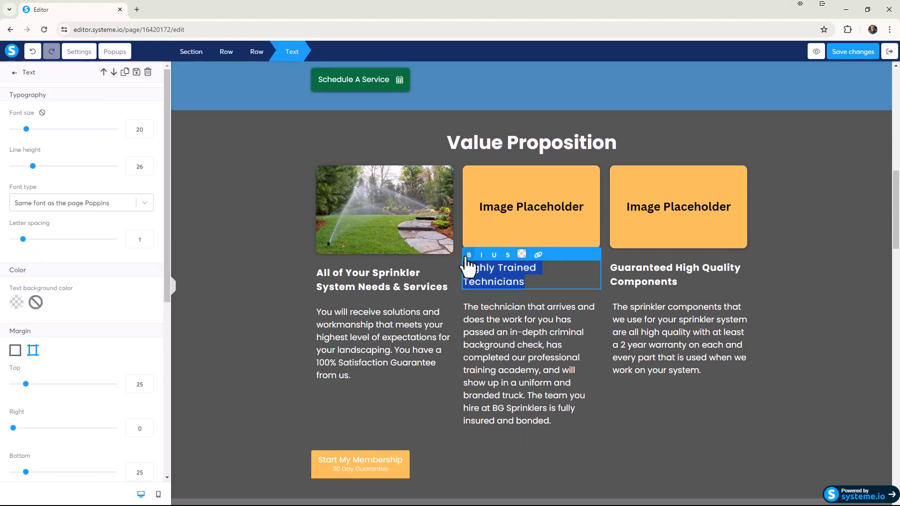
left_click(469, 255)
key("Escape")
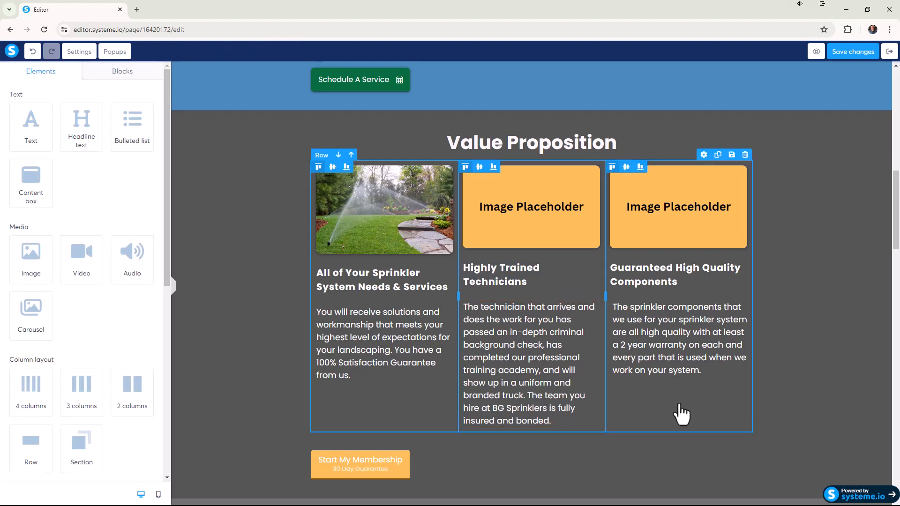
left_click(789, 397)
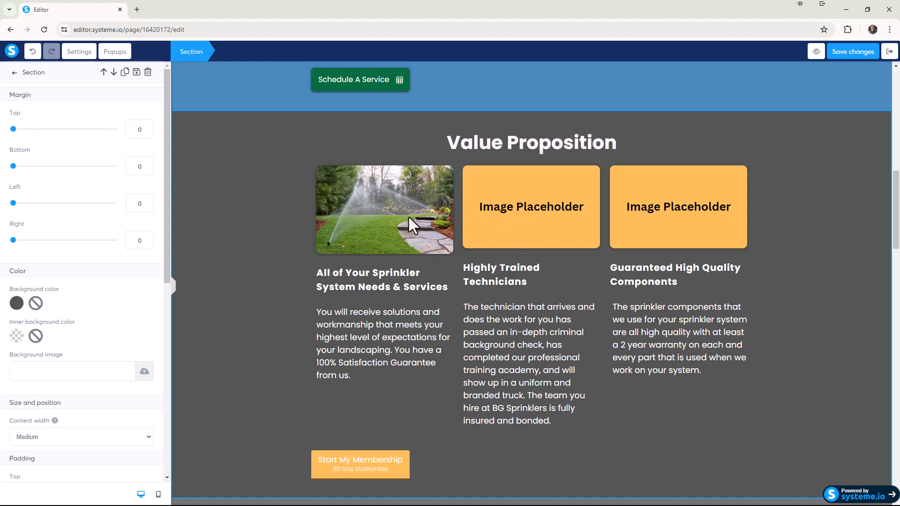
Replace the placeholder above "Highly Trained Technicians" with Battle-Ground-Washington-Sprinklers.png.
left_click(515, 220)
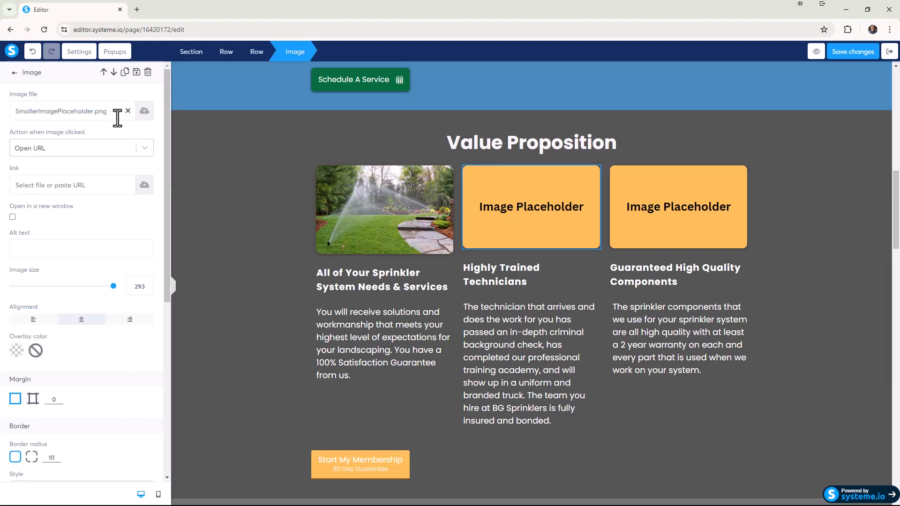
left_click(127, 112)
left_click(145, 115)
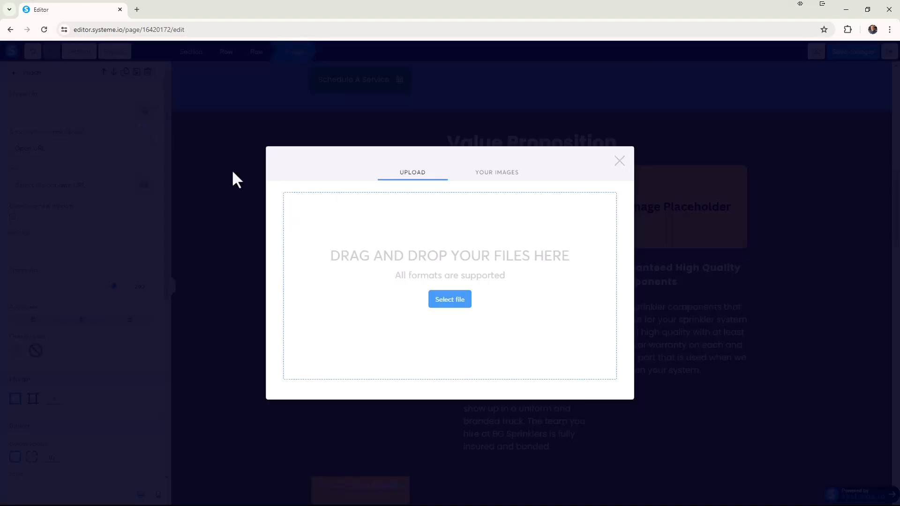
left_click_drag(549, 280, 502, 303)
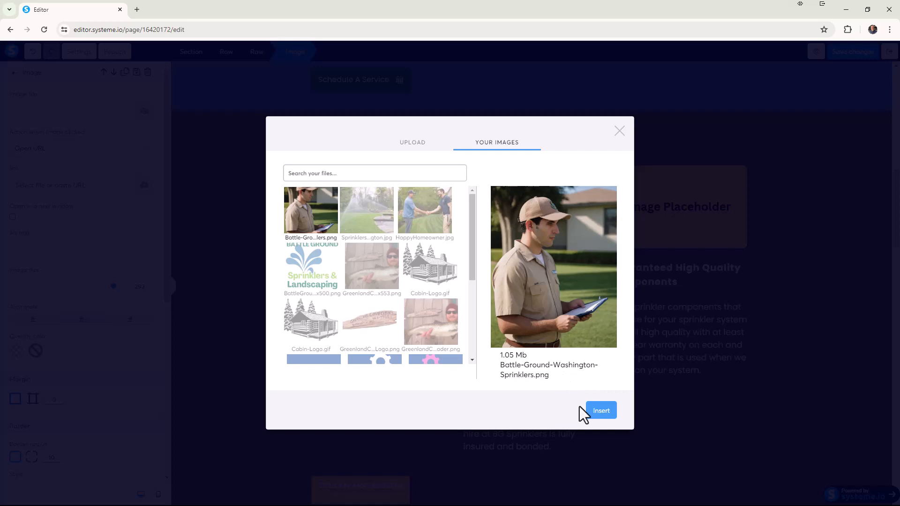
left_click(601, 415)
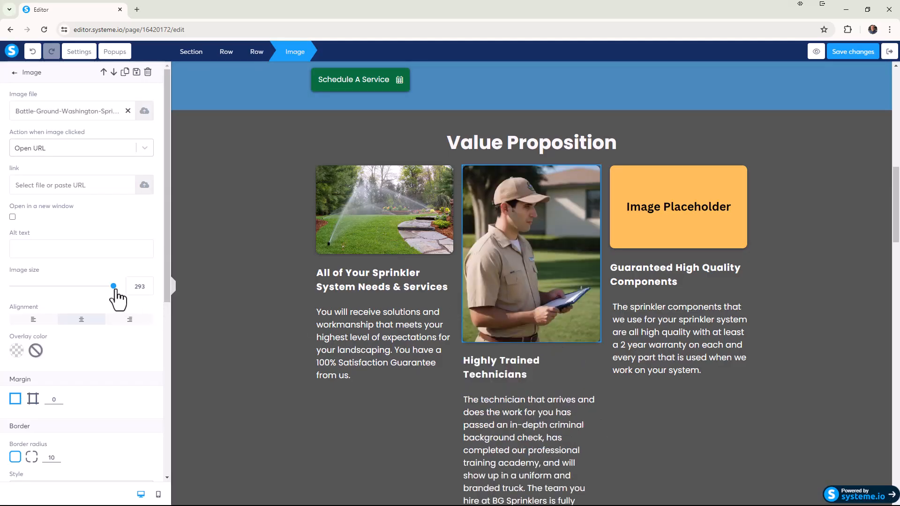
Reduce the technician image's size to 155.
left_click_drag(114, 286, 67, 266)
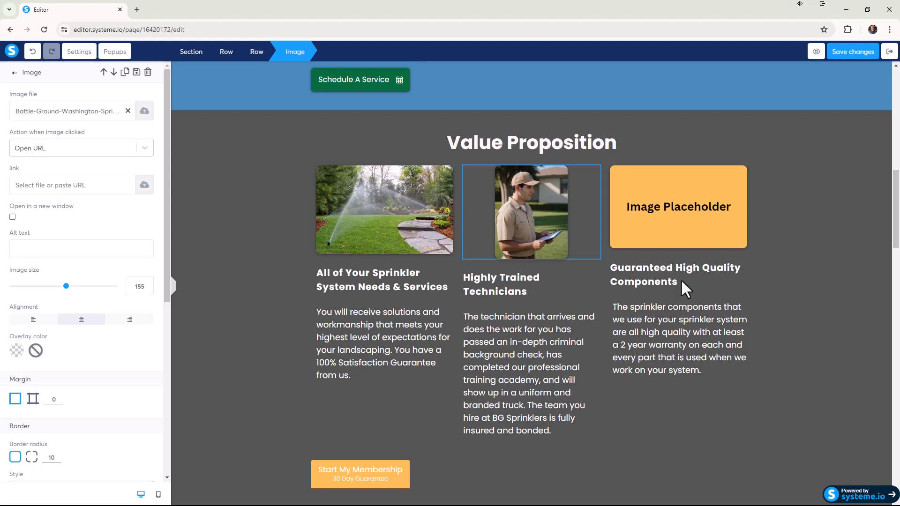
left_click(684, 219)
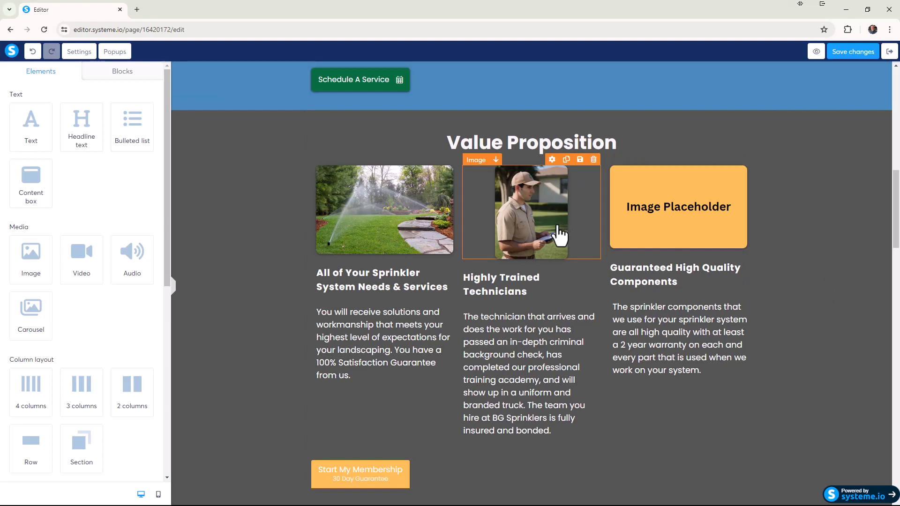
left_click(836, 250)
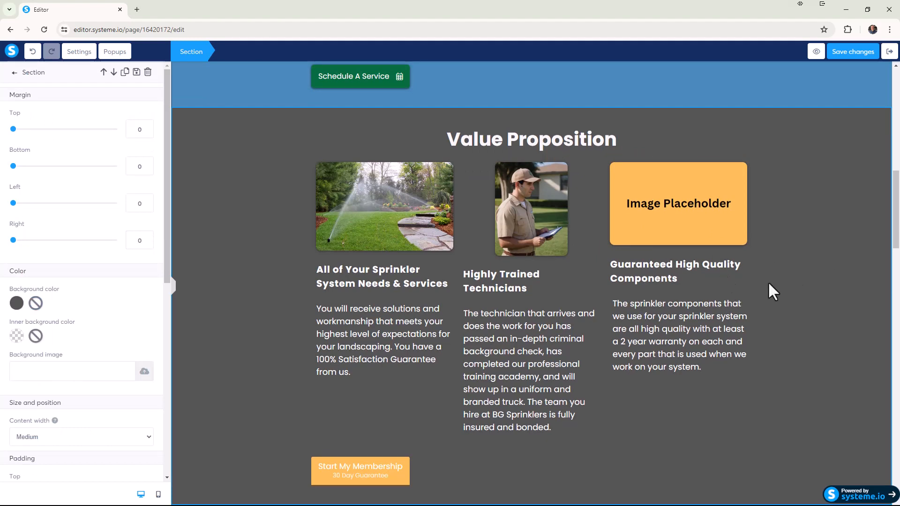
Replace the placeholder above "Guaranteed High Quality Components" with the close-up photo of a sprinkler head in grass and reduce its size slightly.
left_click(691, 214)
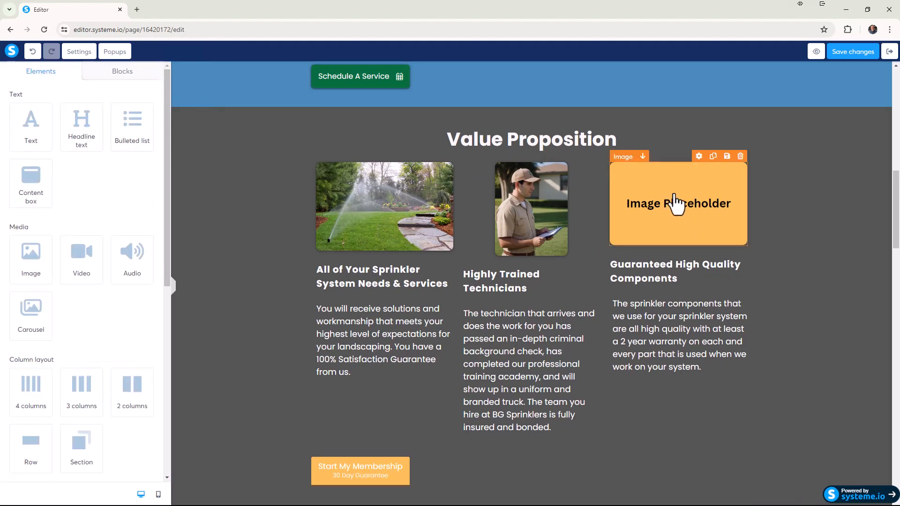
left_click(676, 203)
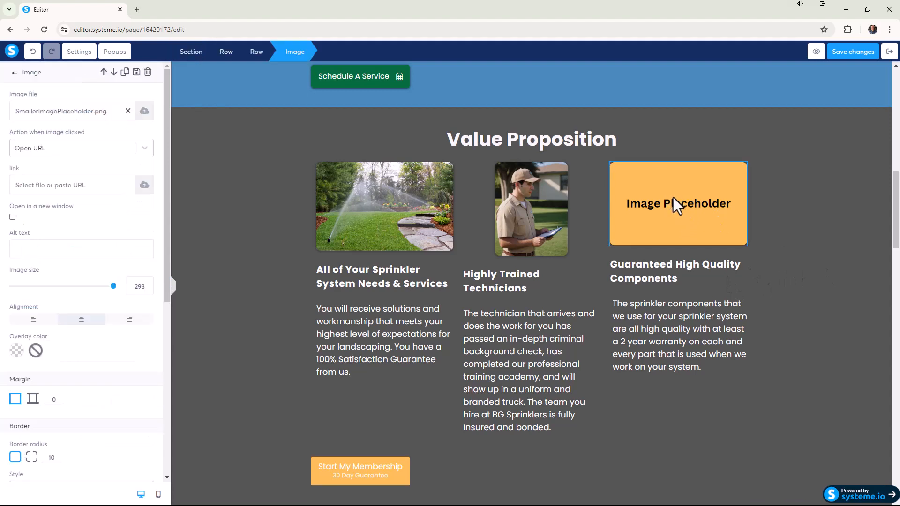
left_click(128, 111)
left_click(144, 111)
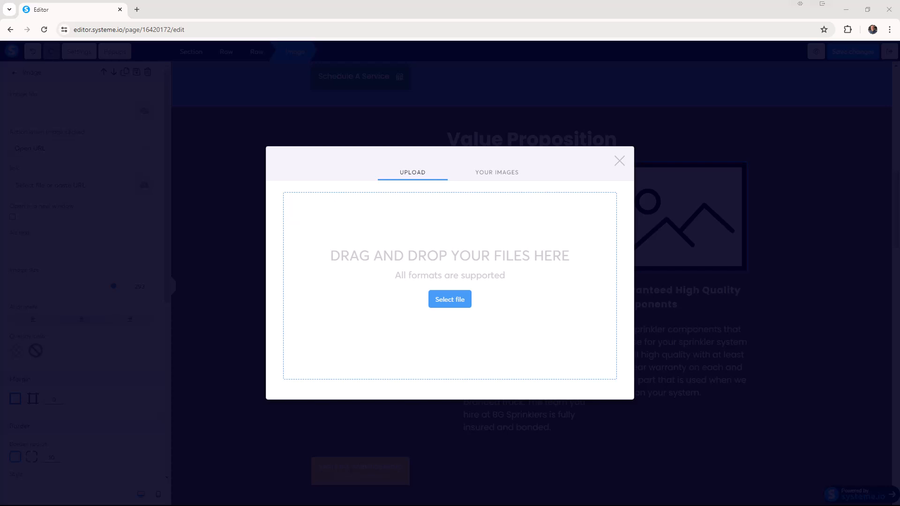
left_click_drag(554, 328, 447, 314)
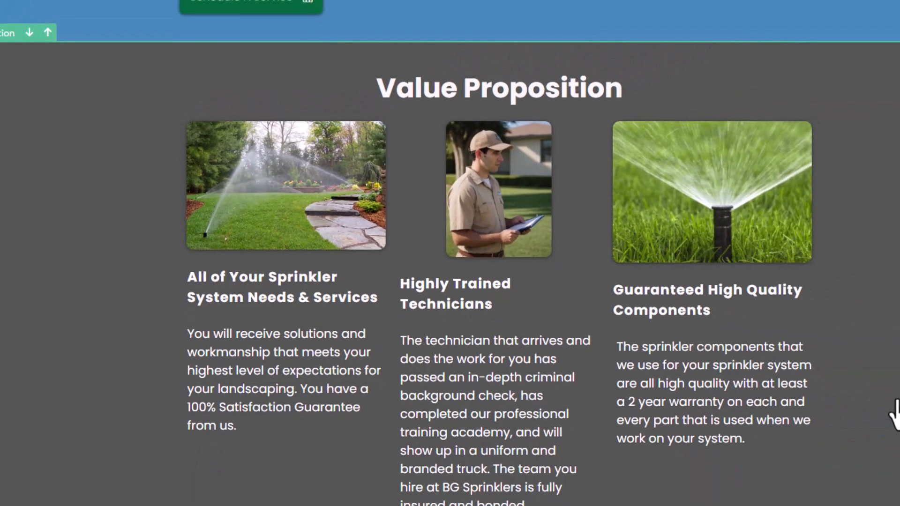
left_click(689, 230)
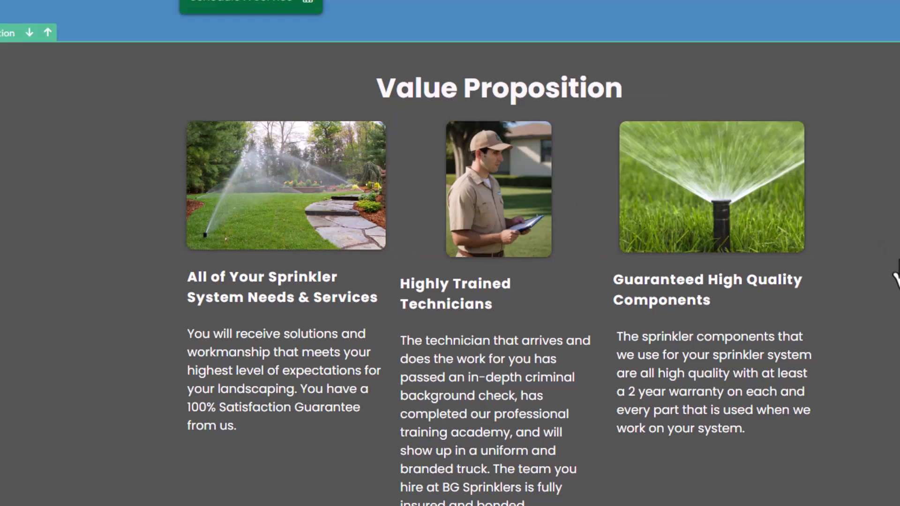
Look over the Value Proposition section on desktop, switch to the mobile view and examine its images and text spacing there.
scroll(896, 277, "down", 2)
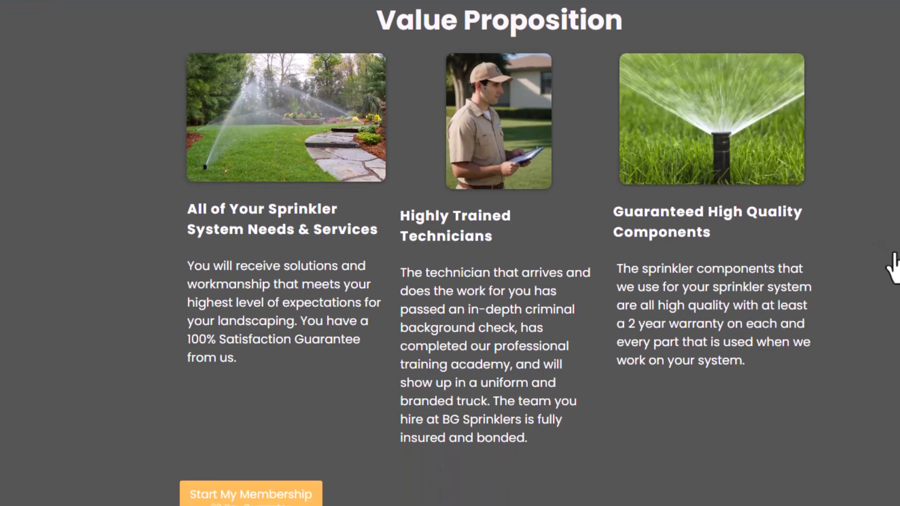
scroll(894, 258, "down", 1)
scroll(893, 257, "up", 4)
scroll(858, 260, "down", 1)
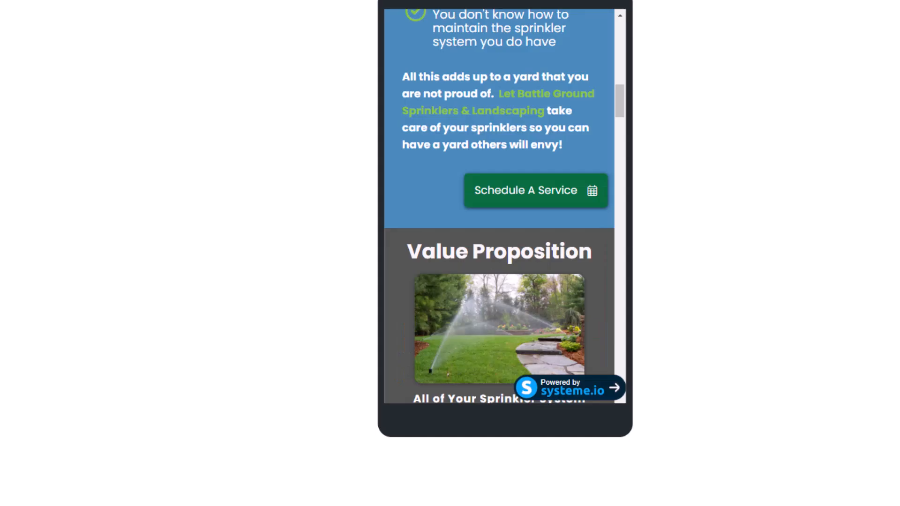
scroll(502, 221, "down", 1)
scroll(573, 293, "down", 1)
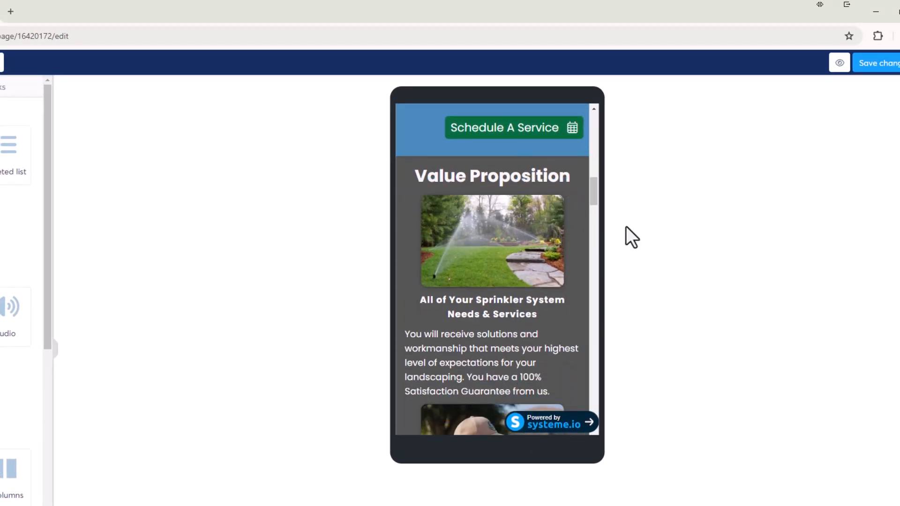
scroll(584, 267, "down", 2)
scroll(584, 272, "up", 2)
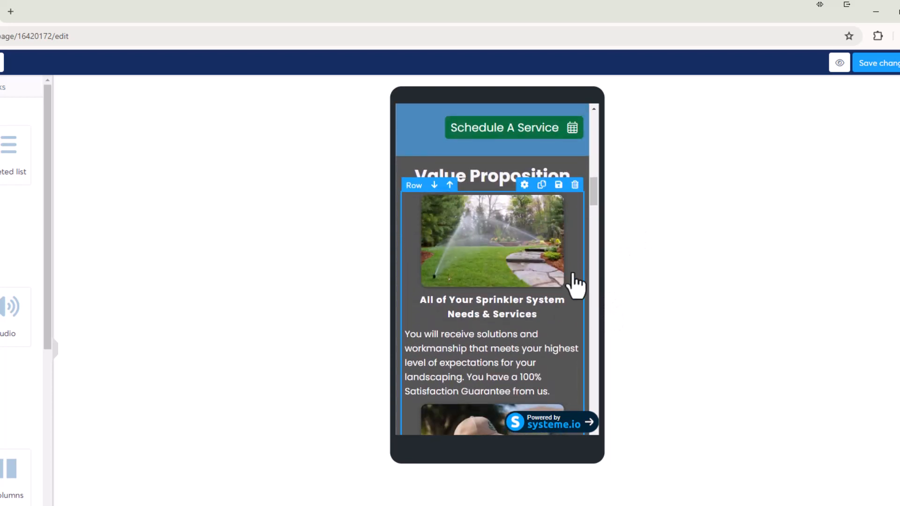
Increase the mobile top margin of the "All of Your Sprinkler System Needs & Services" heading to about 19.
left_click(508, 318)
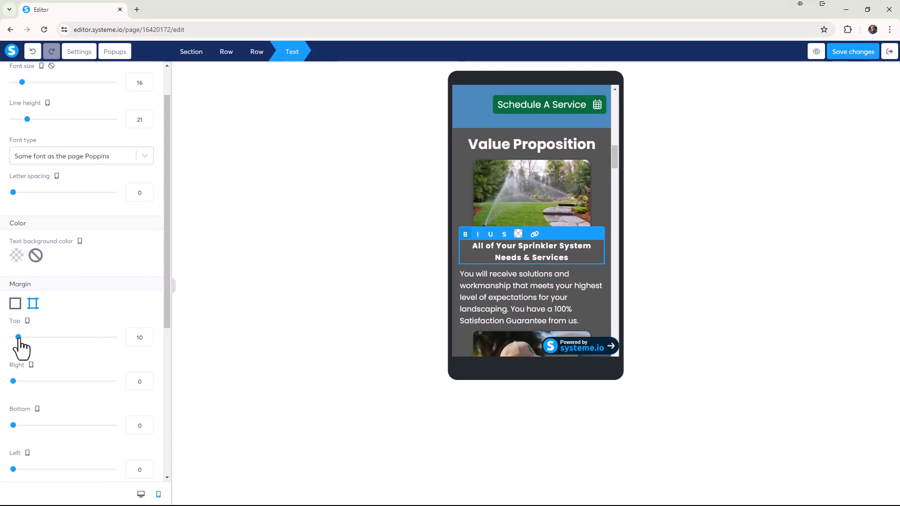
left_click(667, 220)
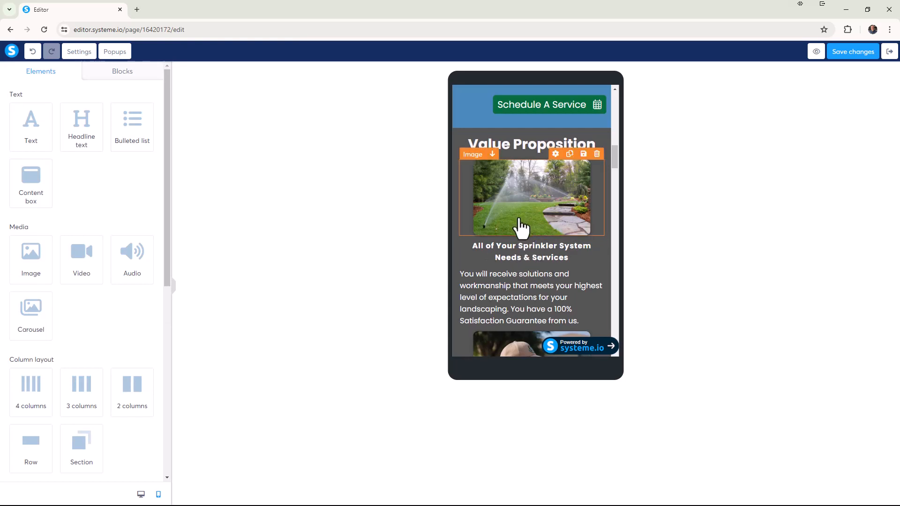
left_click(529, 257)
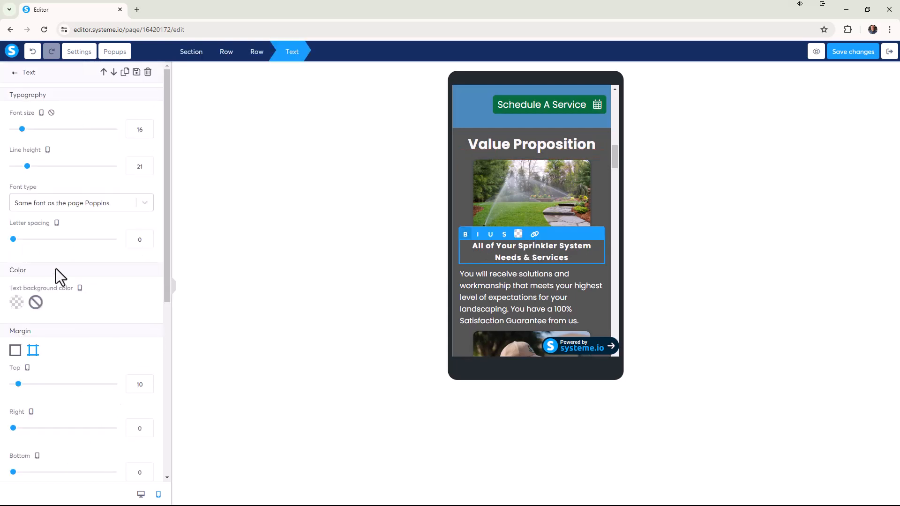
left_click_drag(18, 385, 23, 384)
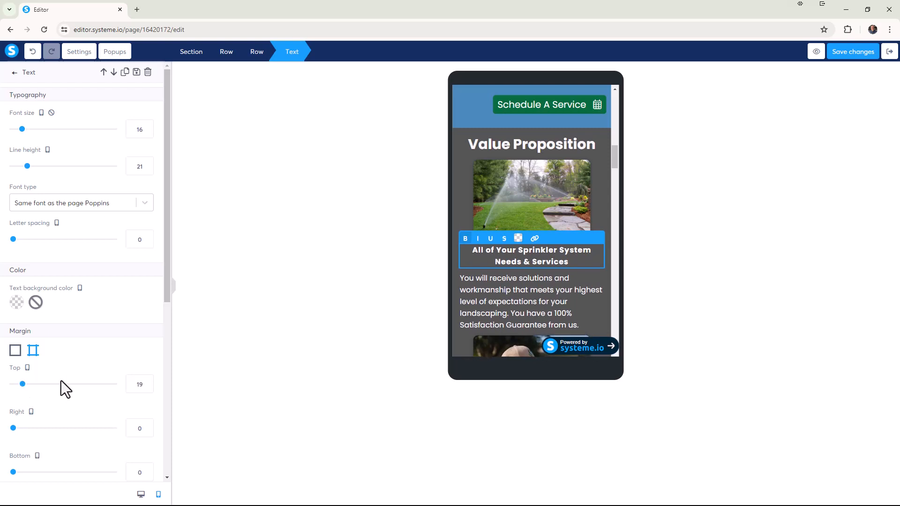
left_click(147, 381)
left_click(770, 230)
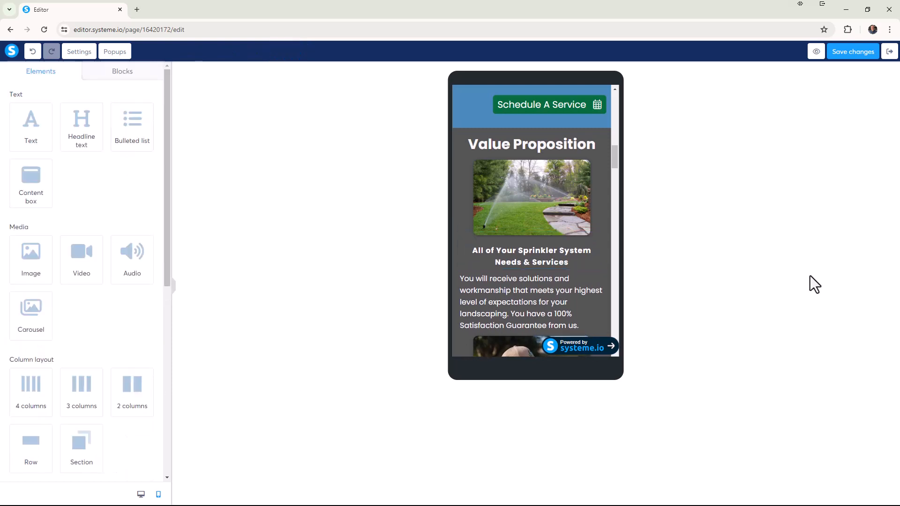
Set the mobile top margin of the paragraph below the "All of Your Sprinkler System Needs & Services" heading to 20.
left_click(560, 287)
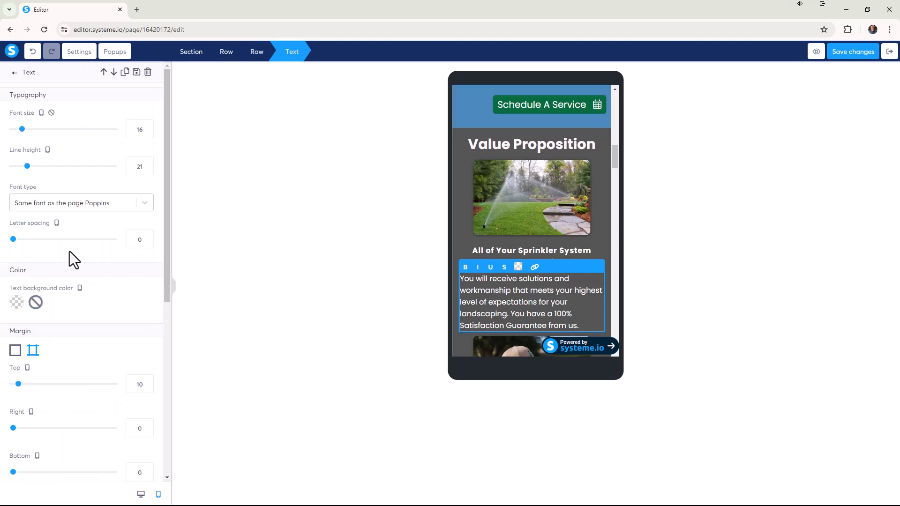
scroll(81, 330, "down", 2)
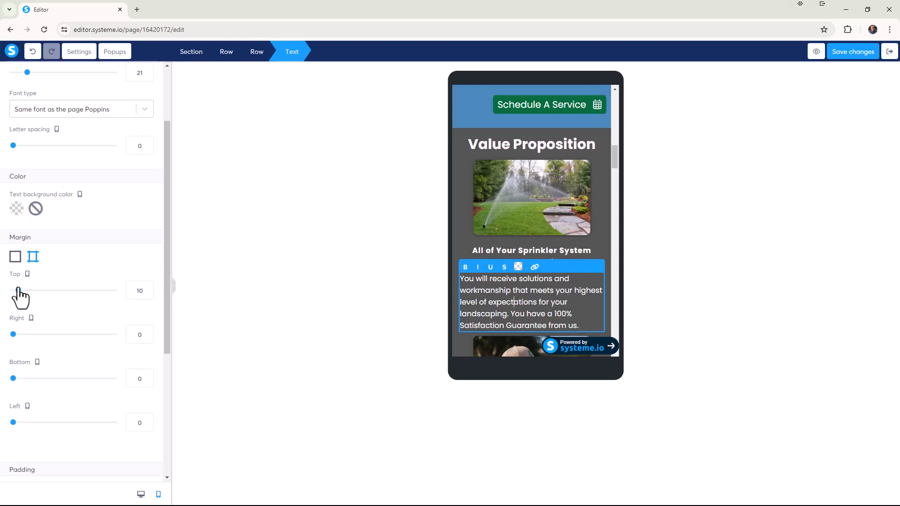
left_click(148, 288)
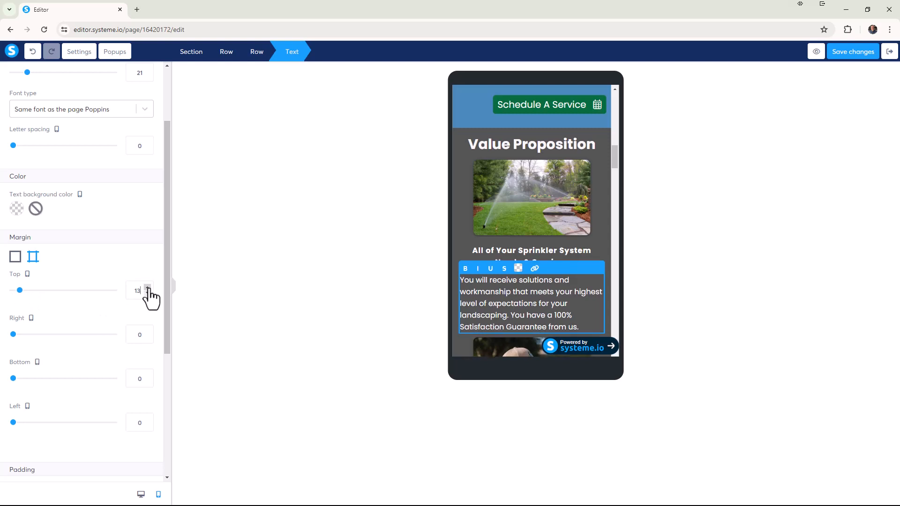
left_click(147, 287)
left_click(148, 288)
left_click(147, 288)
left_click(148, 288)
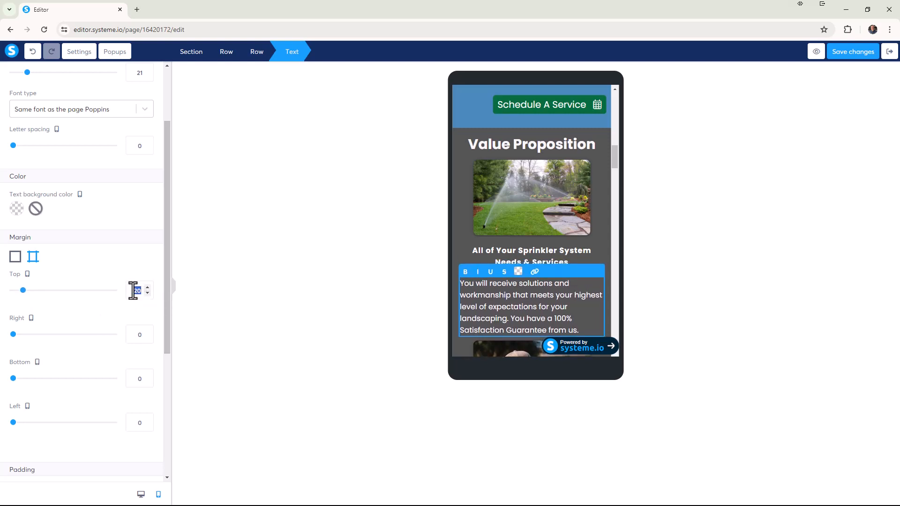
left_click(133, 291)
left_click(718, 246)
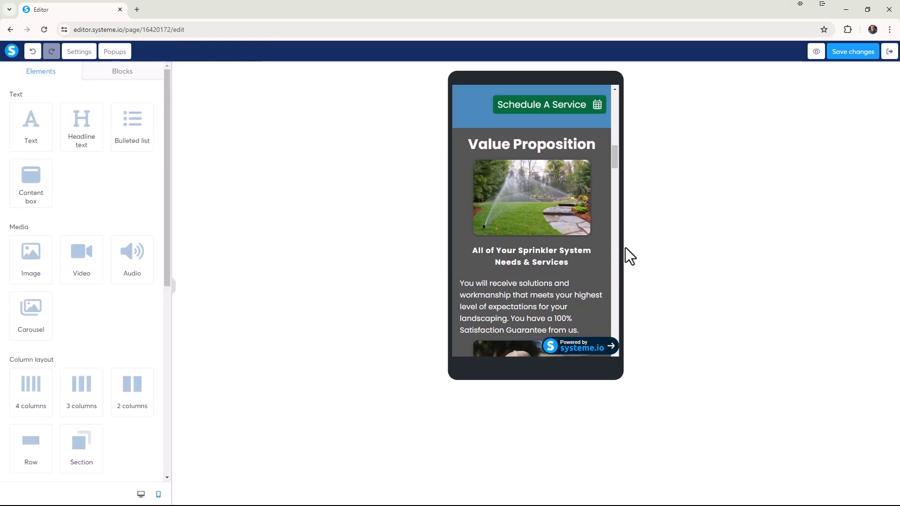
Switch the garden sprinkler image under "Value Proposition" to individual side margins and set its mobile top margin to 20.
left_click_drag(616, 159, 614, 161)
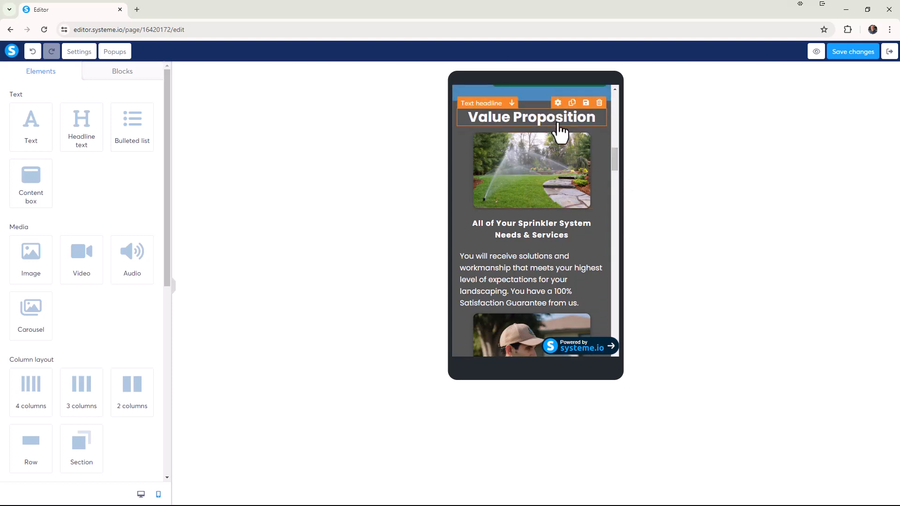
left_click(559, 161)
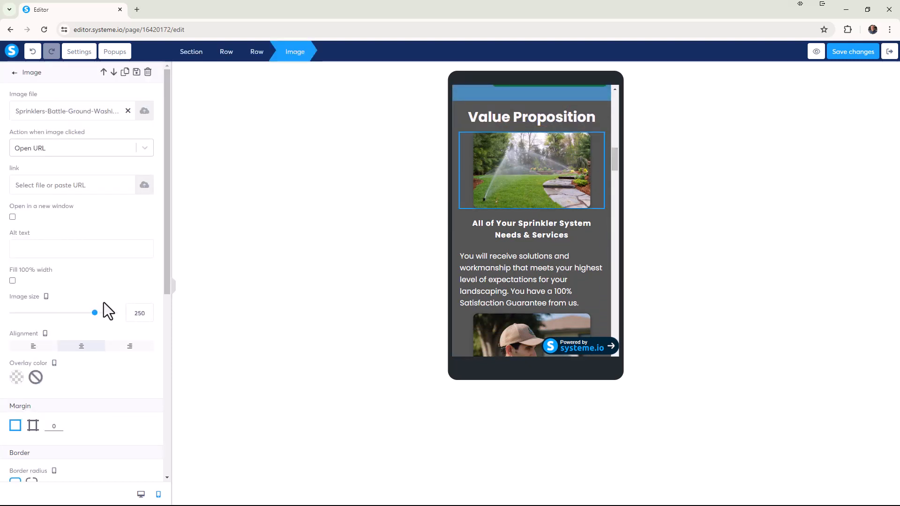
scroll(104, 303, "down", 3)
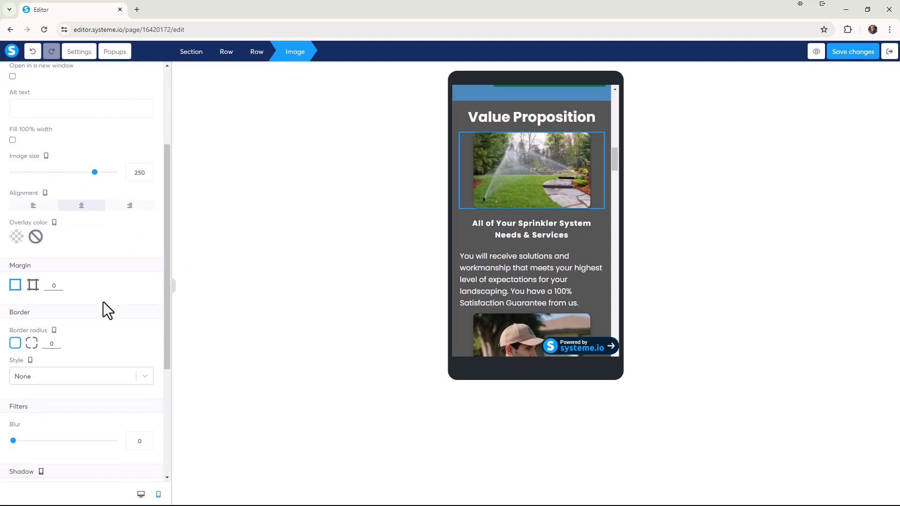
scroll(103, 302, "down", 2)
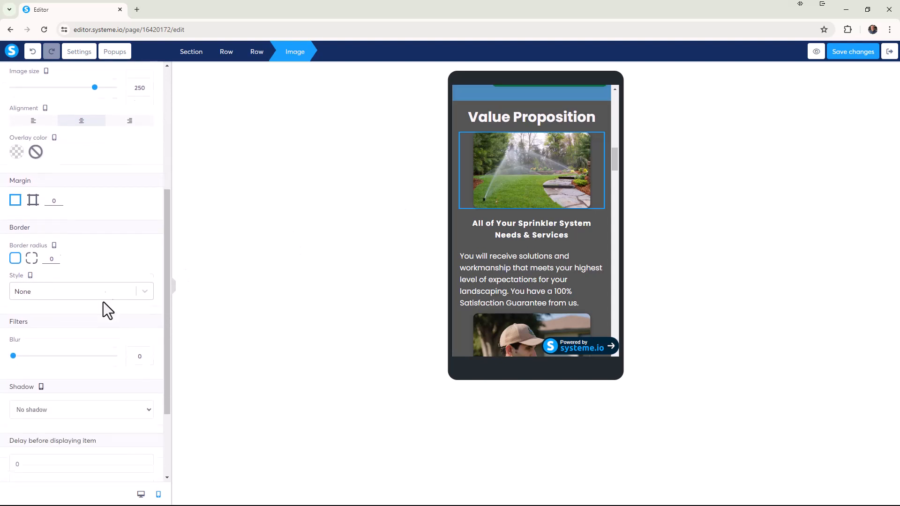
left_click(496, 146)
left_click(511, 164)
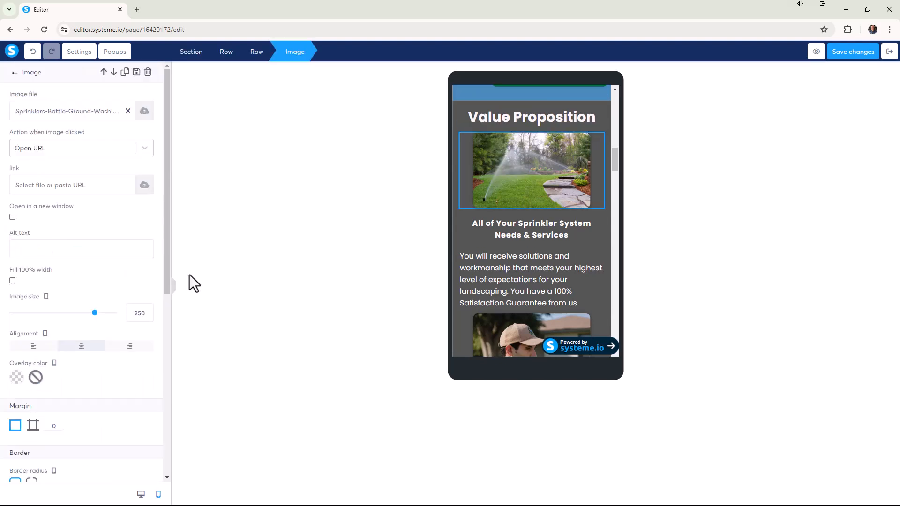
scroll(94, 281, "down", 3)
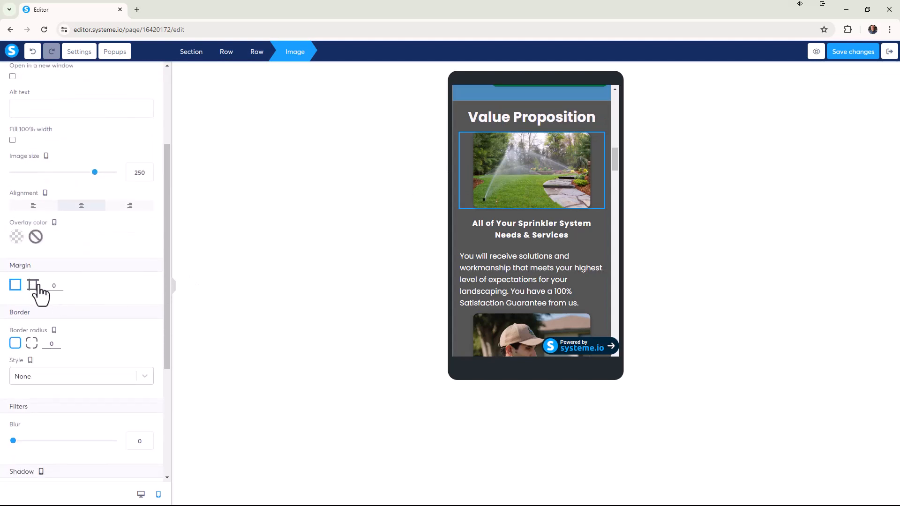
left_click(33, 285)
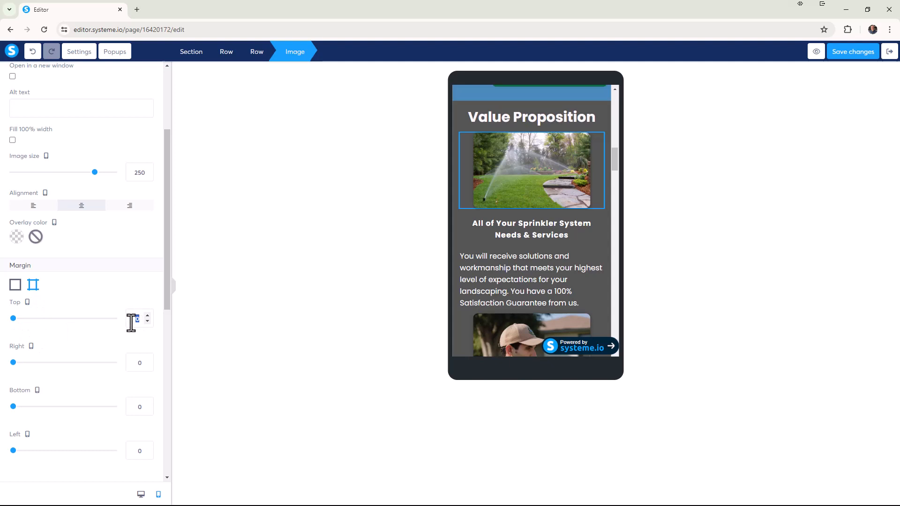
type("20")
left_click(759, 220)
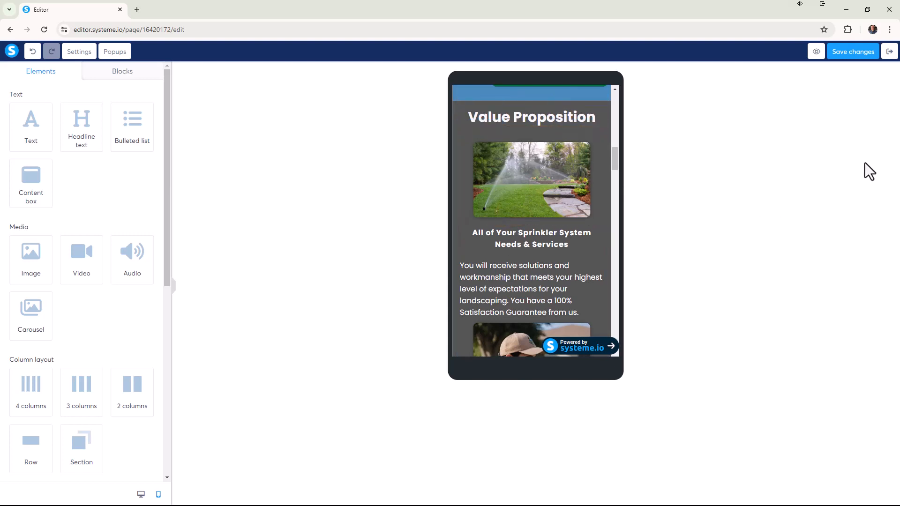
Reduce the garden sprinkler image's mobile top margin to about 10.
left_click(546, 176)
scroll(113, 323, "down", 3)
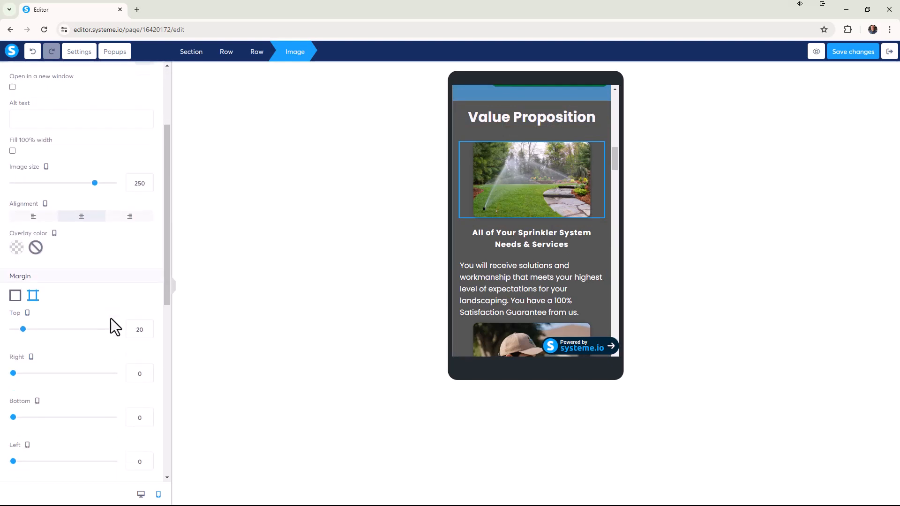
left_click_drag(22, 319, 19, 319)
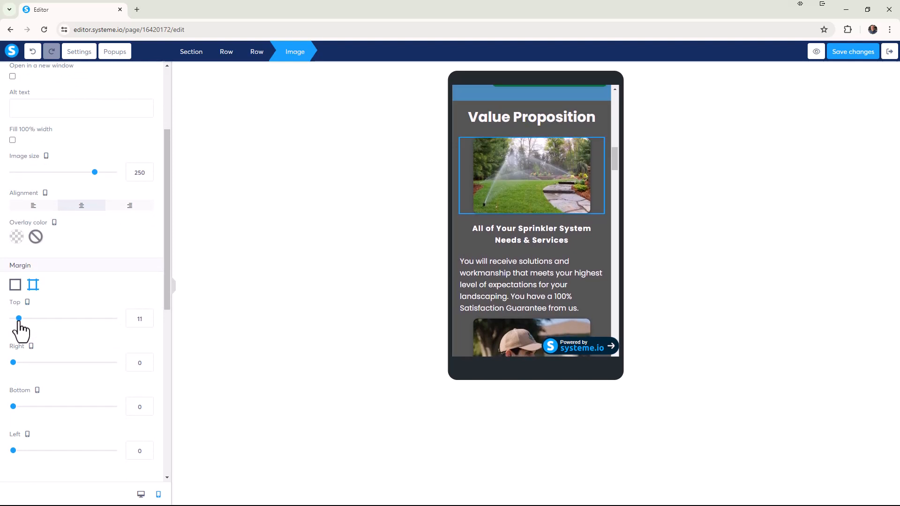
left_click_drag(19, 319, 19, 319)
left_click(829, 208)
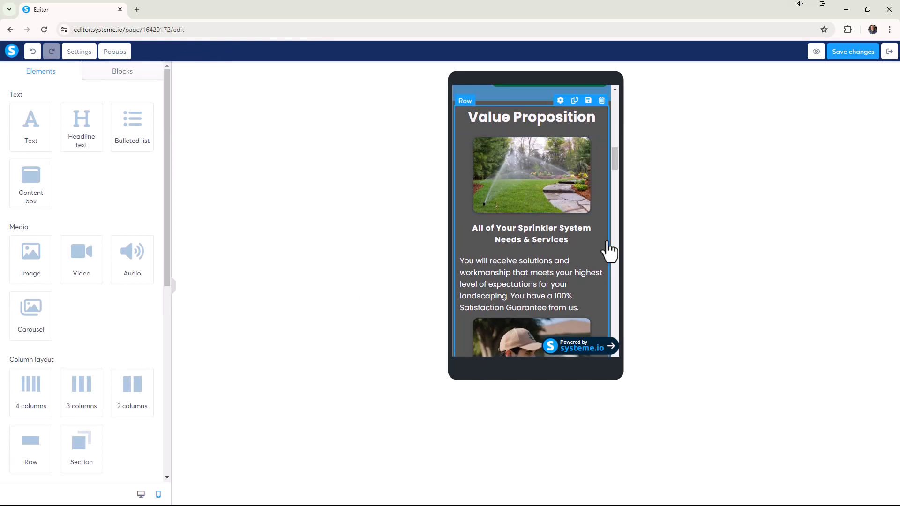
Increase the technician image's mobile top margin to 20.
scroll(600, 256, "down", 2)
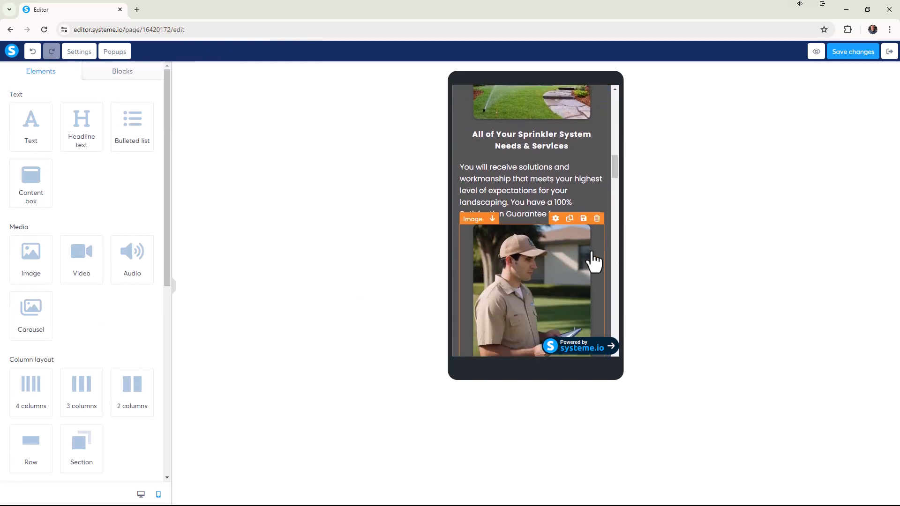
left_click(544, 217)
left_click(545, 237)
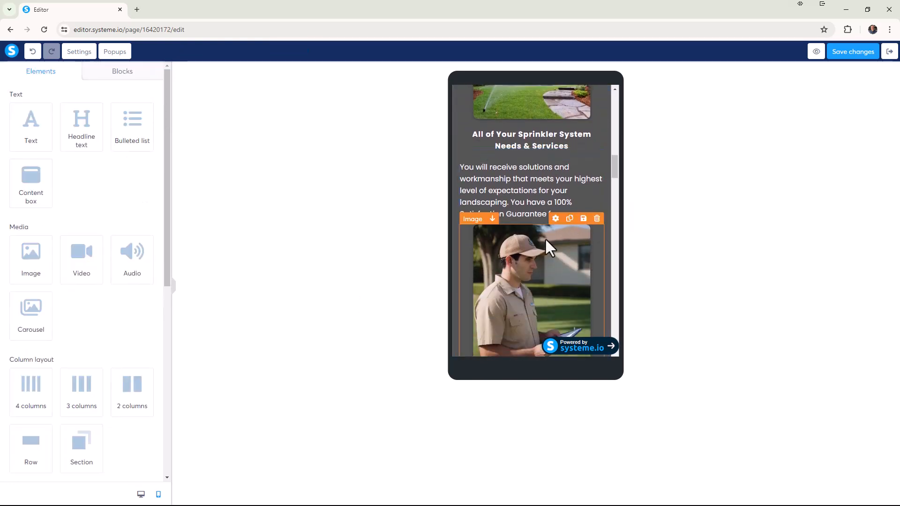
left_click(517, 244)
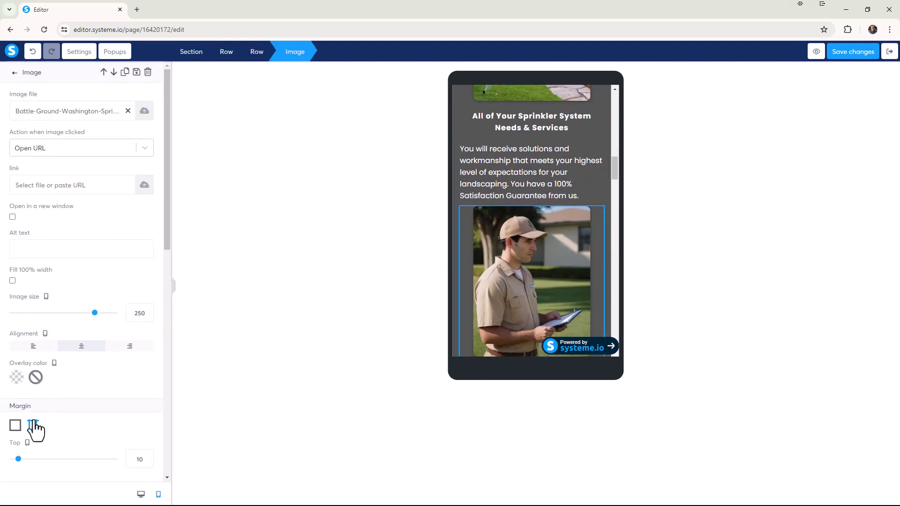
scroll(42, 426, "down", 2)
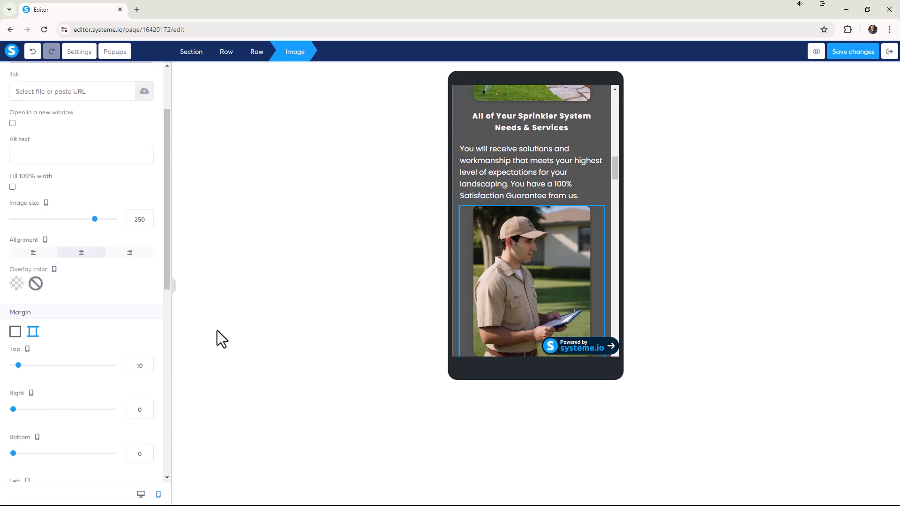
left_click(147, 363)
left_click(148, 363)
left_click(147, 363)
left_click(148, 363)
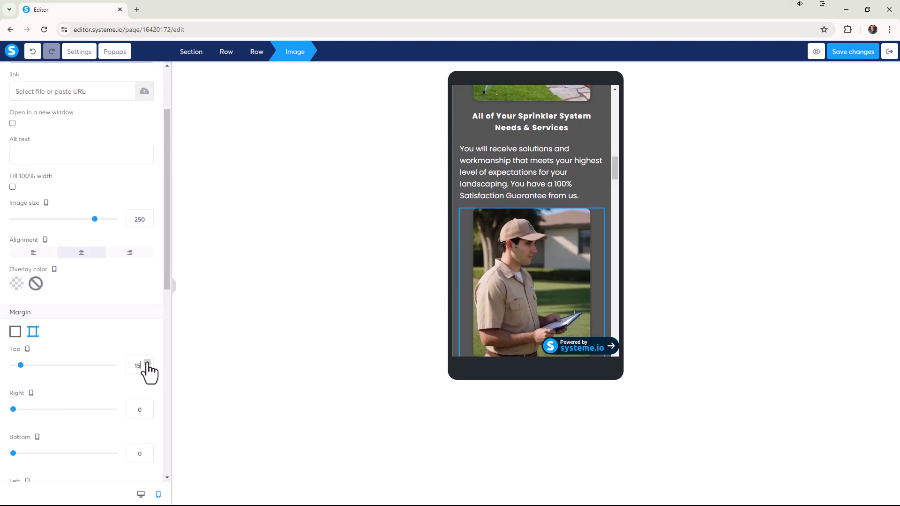
left_click(148, 363)
left_click(148, 363)
left_click(147, 363)
left_click(148, 363)
left_click(148, 363)
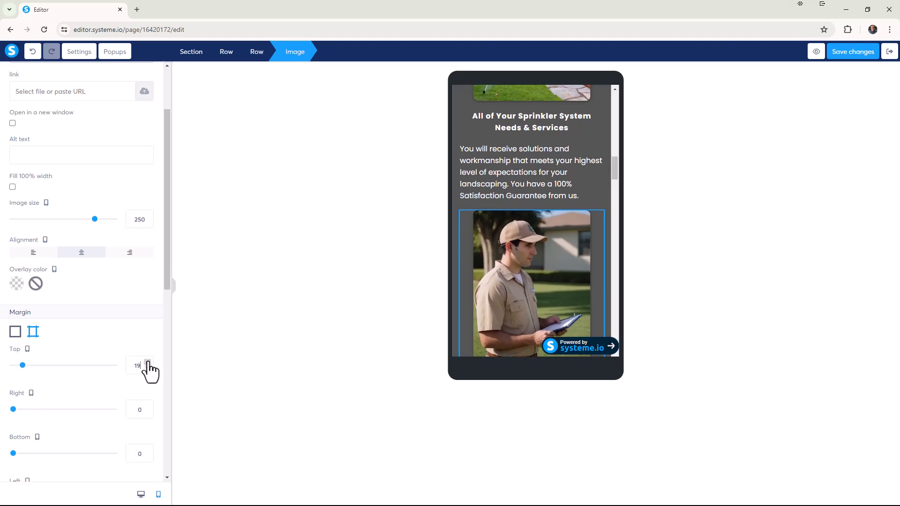
left_click(148, 363)
left_click(666, 218)
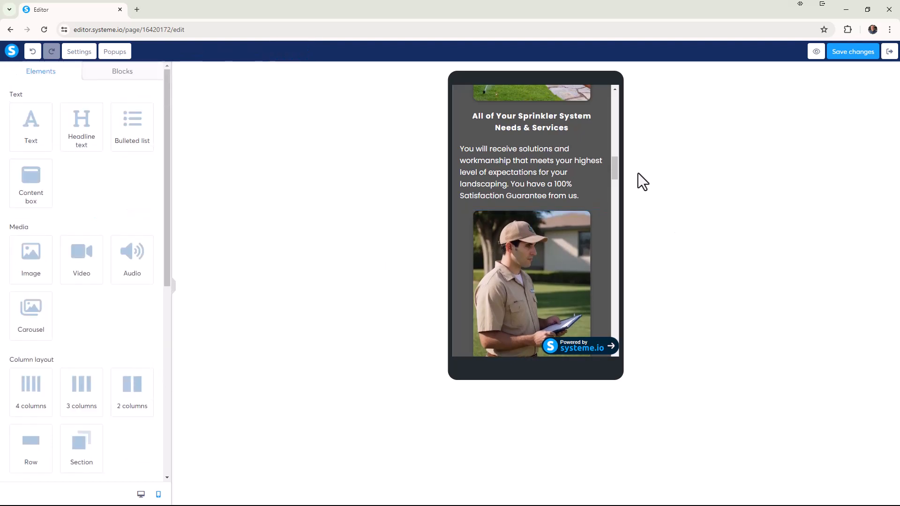
Increase the mobile top margin of the "Highly Trained Technicians" heading to 20.
mouse_move(615, 164)
left_mouse_down()
mouse_move(618, 153)
mouse_move(616, 178)
left_mouse_up()
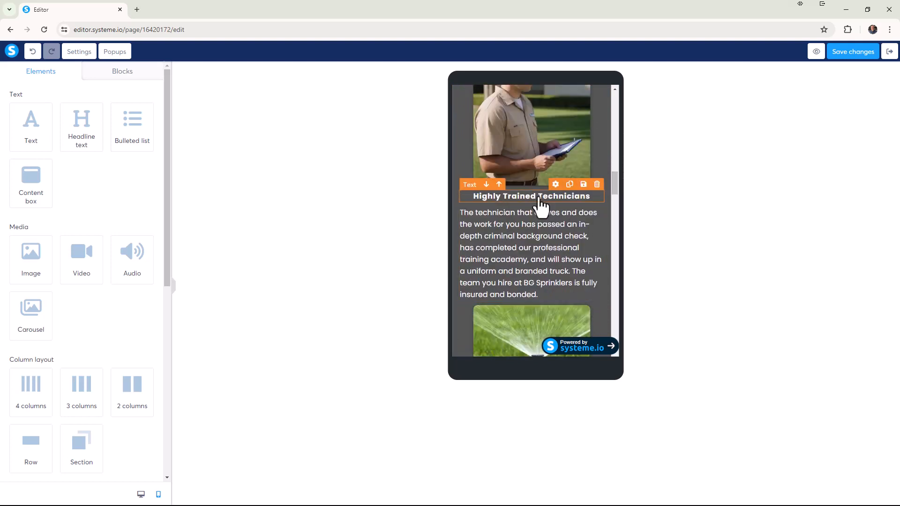
scroll(572, 203, "up", 4)
scroll(557, 220, "down", 4)
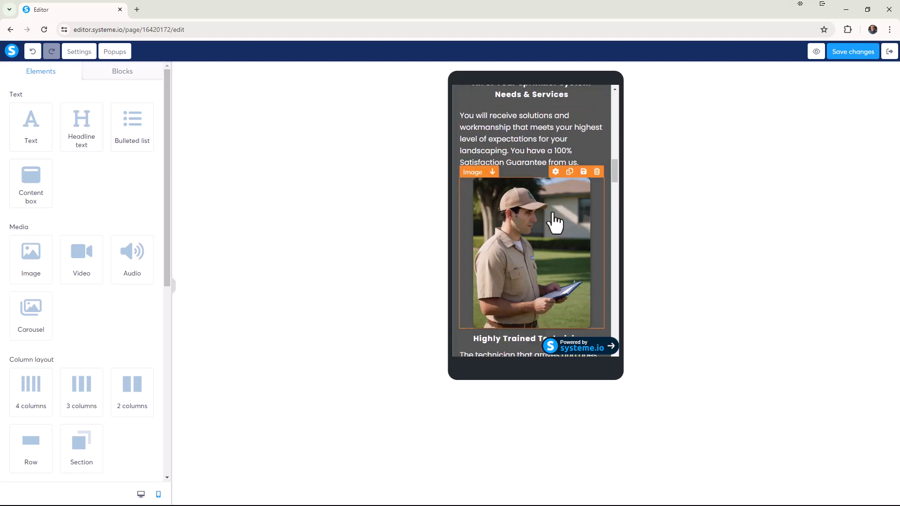
left_click(556, 243)
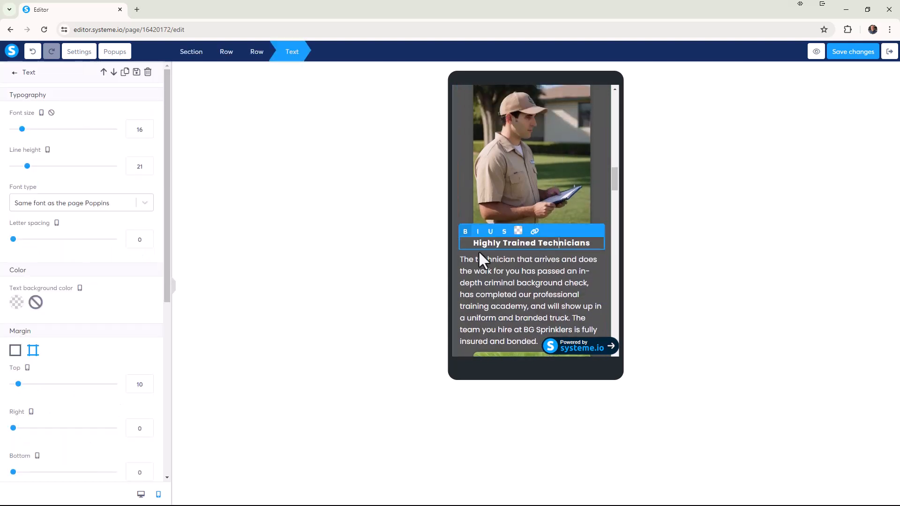
left_click(147, 382)
left_click(147, 382)
left_click(147, 382)
left_click(147, 382)
left_click(147, 381)
left_click(147, 382)
left_click(147, 382)
left_click(147, 382)
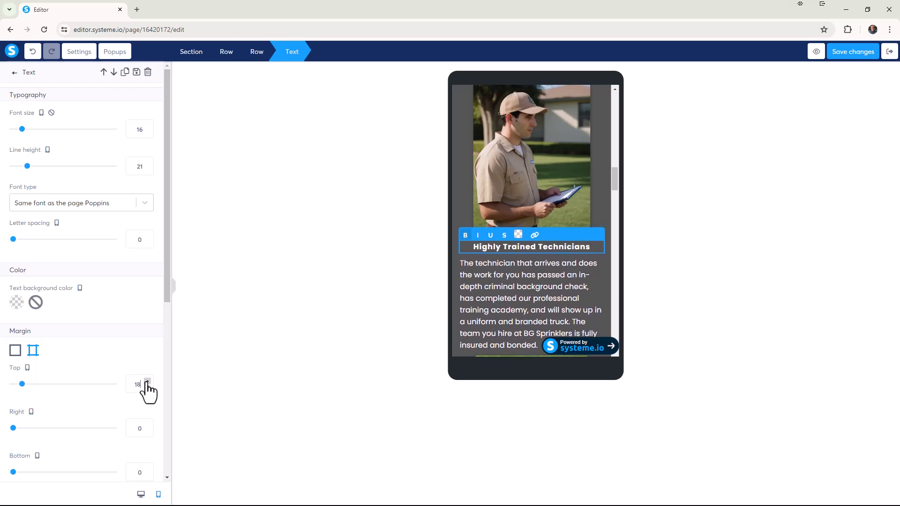
left_click(148, 382)
left_click(148, 382)
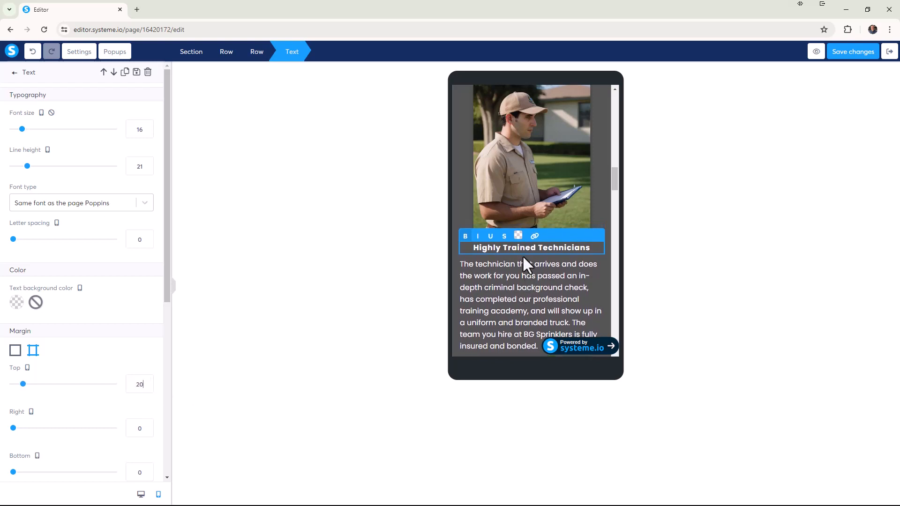
Increase the mobile top margin of the paragraph below "Highly Trained Technicians" to 20.
left_click(522, 271)
left_click(495, 288)
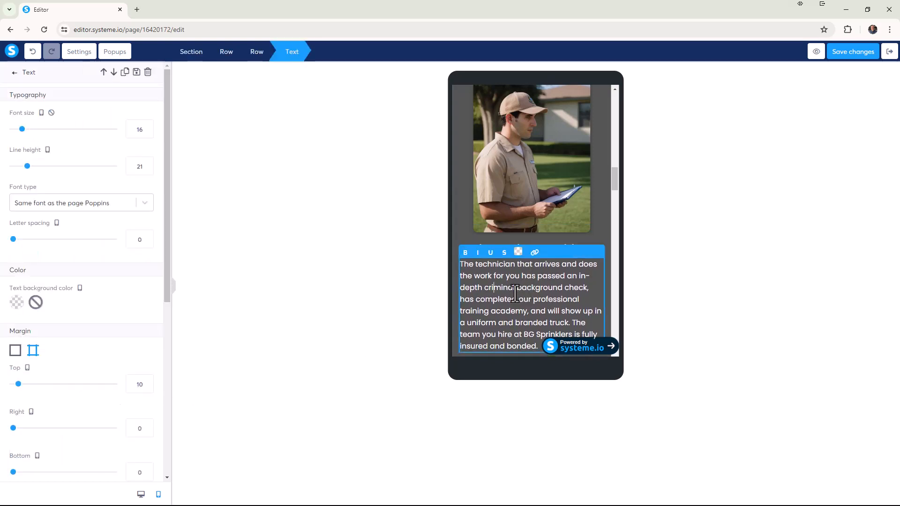
left_click(146, 383)
left_click(147, 383)
left_click(146, 383)
left_click(146, 382)
left_click(147, 382)
left_click(146, 383)
left_click(147, 383)
left_click(147, 383)
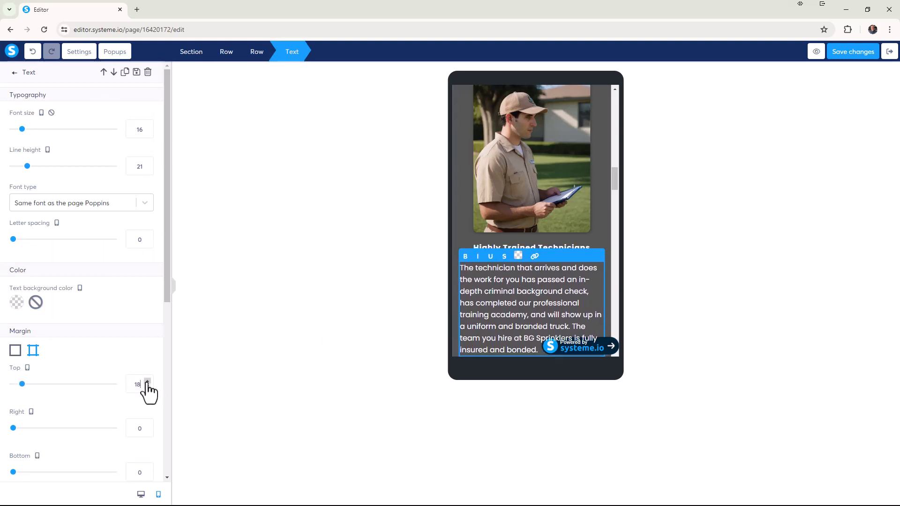
left_click(147, 383)
left_click(146, 382)
Set the mobile top margin of the close-up sprinkler head image to 20.
scroll(562, 272, "down", 2)
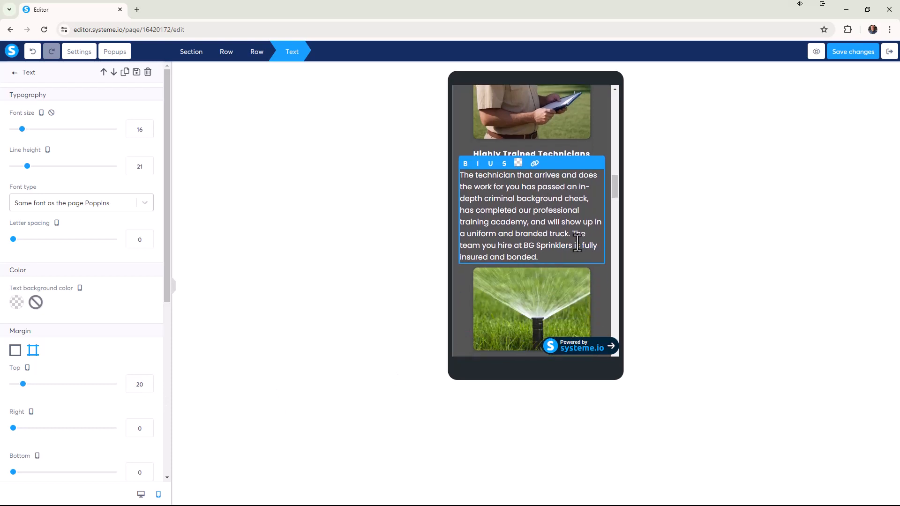
left_click(554, 273)
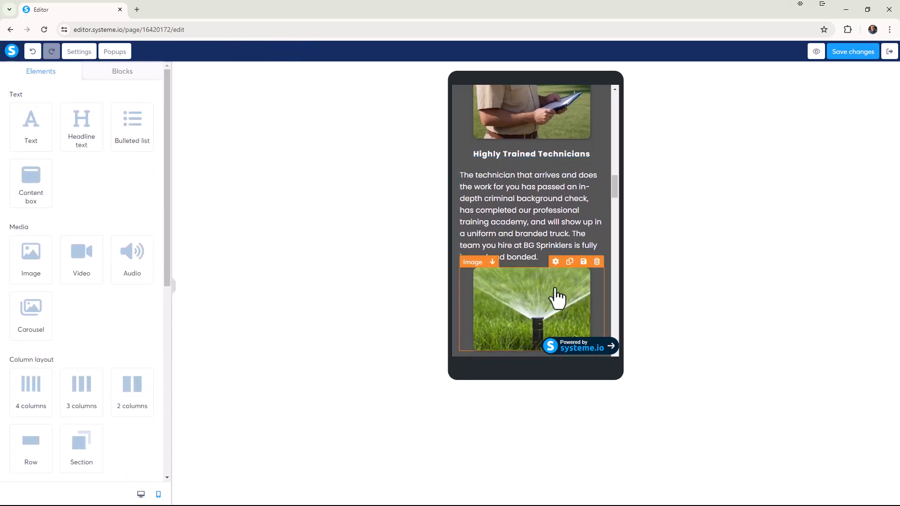
left_click(496, 305)
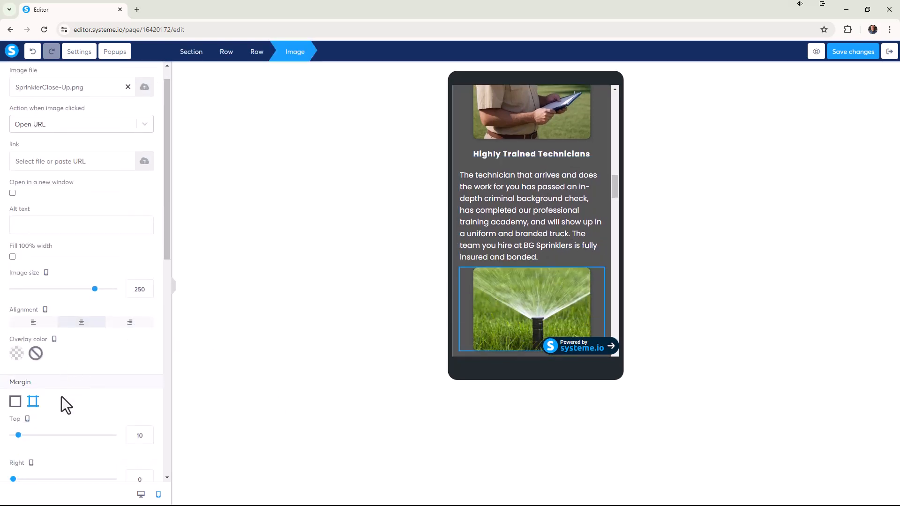
scroll(61, 389, "down", 2)
left_click(148, 362)
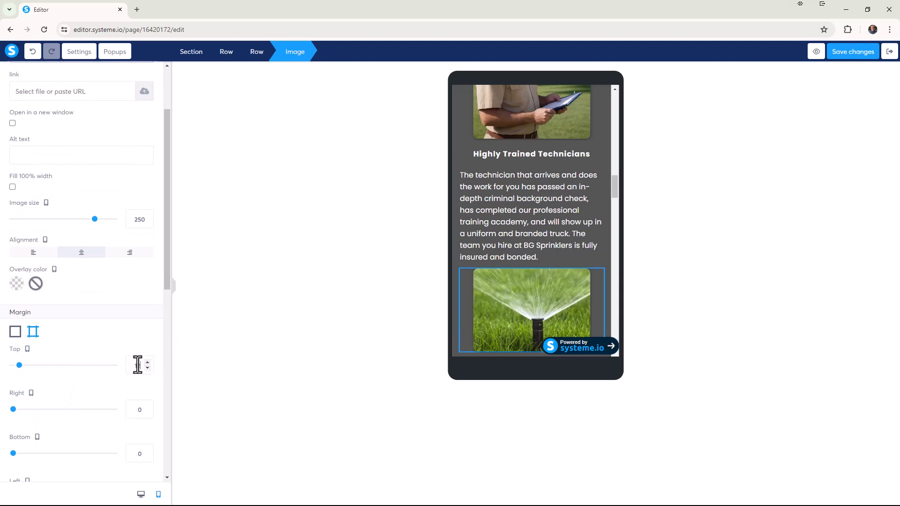
type("20")
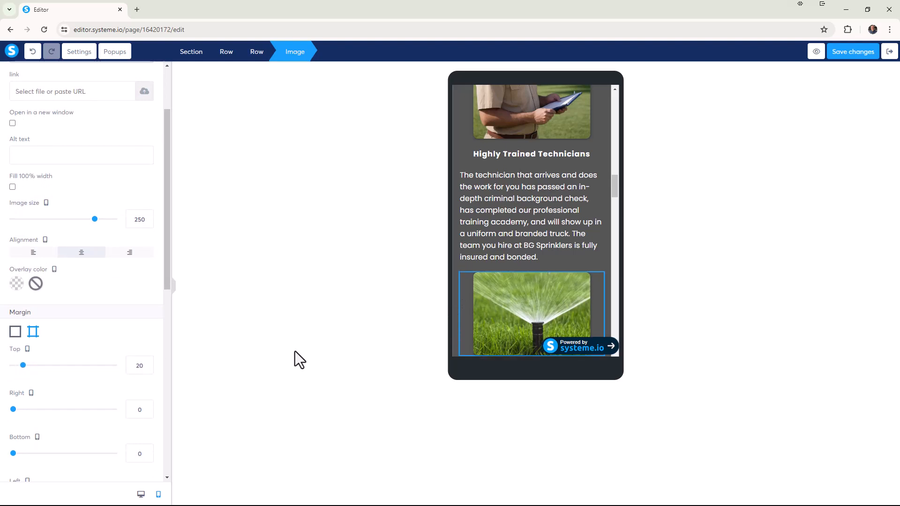
Increase the mobile top margin of the "Guaranteed High Quality Components" heading to 20.
scroll(550, 260, "down", 4)
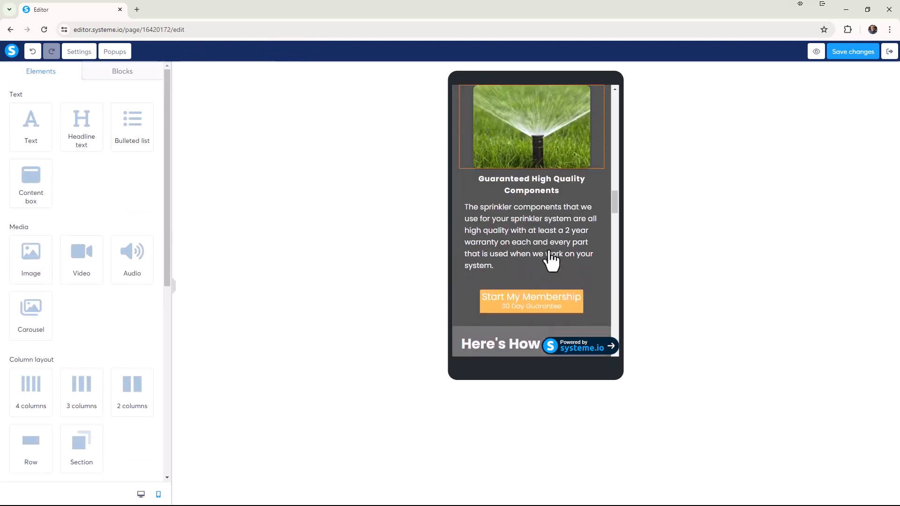
left_click(554, 189)
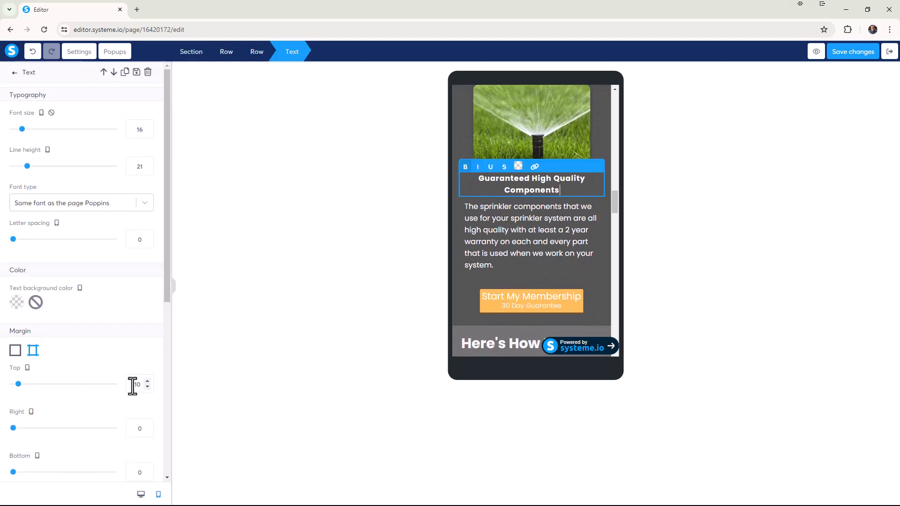
type("20")
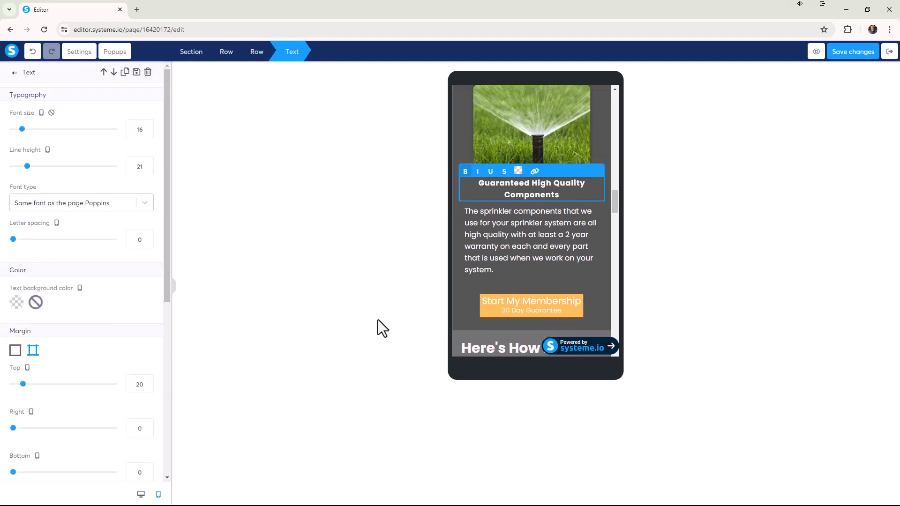
left_click(378, 328)
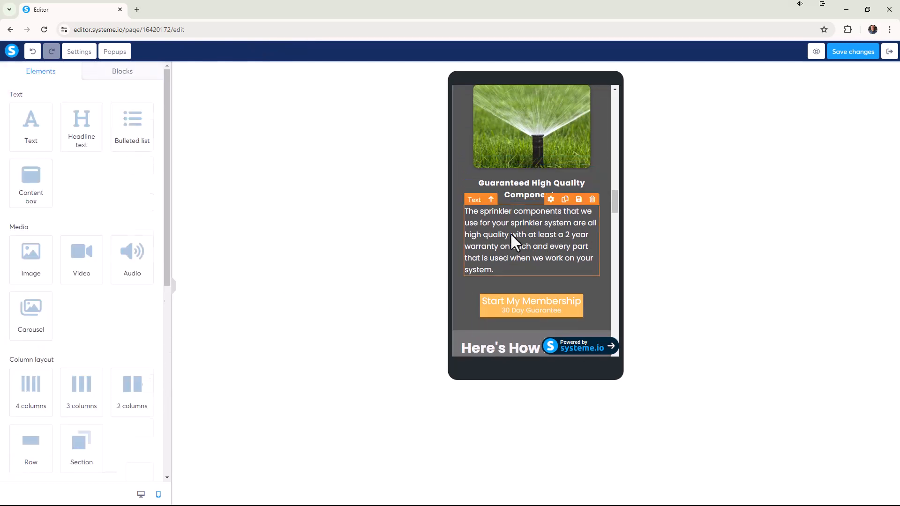
Set individual margins for the paragraph below "Guaranteed High Quality Components", with a mobile top margin of 20.
left_click(484, 243)
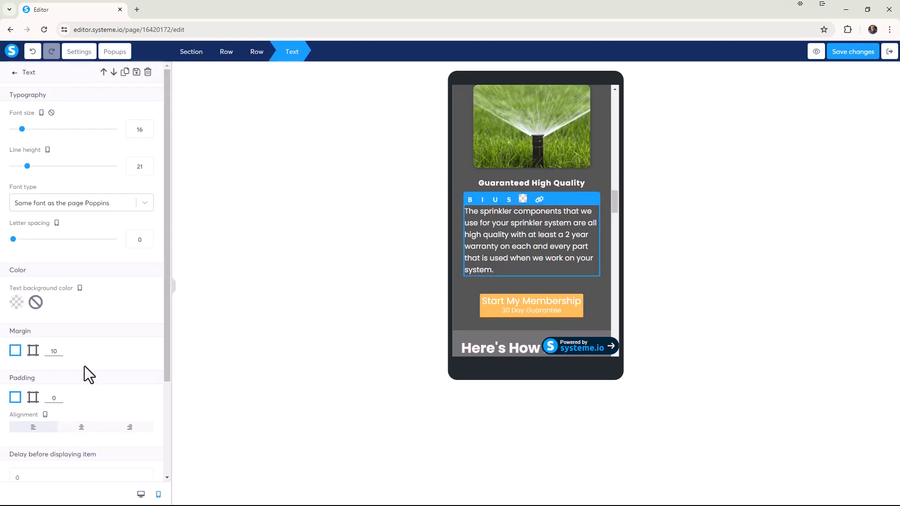
left_click(33, 351)
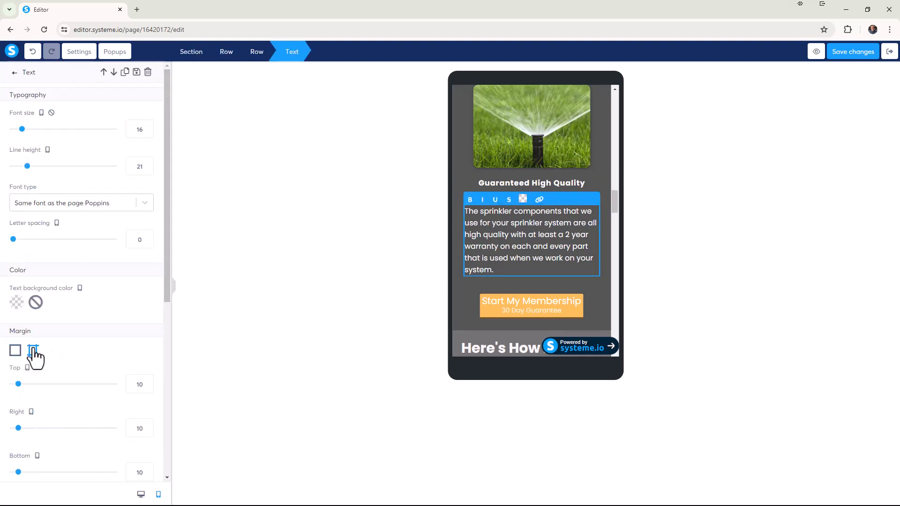
double_click(145, 388)
type("20")
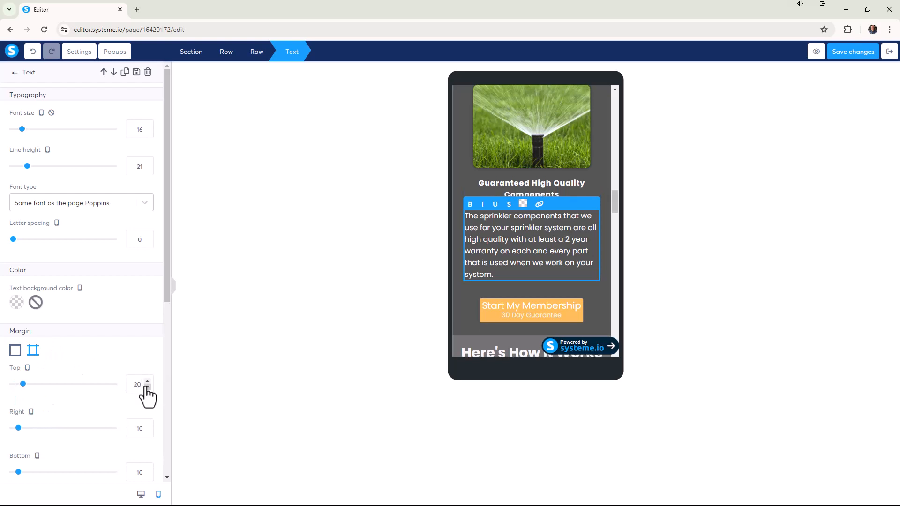
left_click(724, 247)
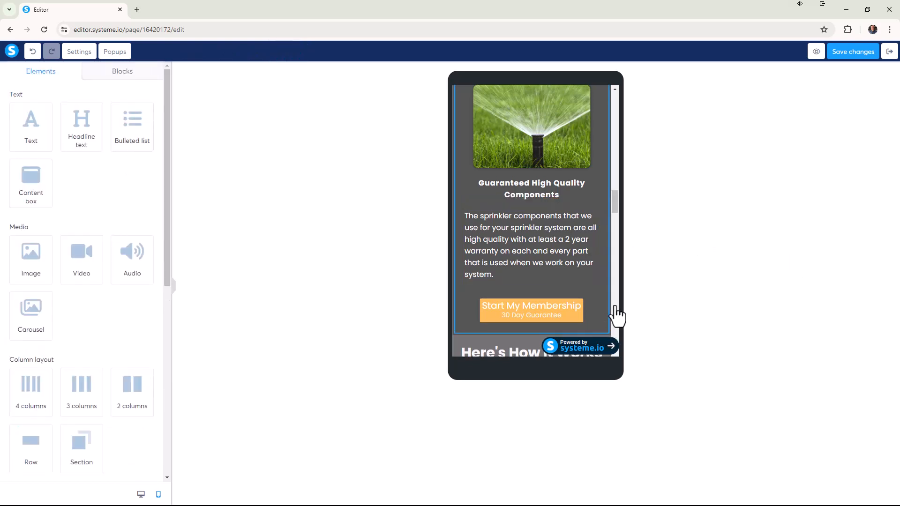
Check the spacing of the mobile Value Proposition section and return the editor to the desktop view.
scroll(624, 256, "up", 4)
scroll(610, 228, "up", 5)
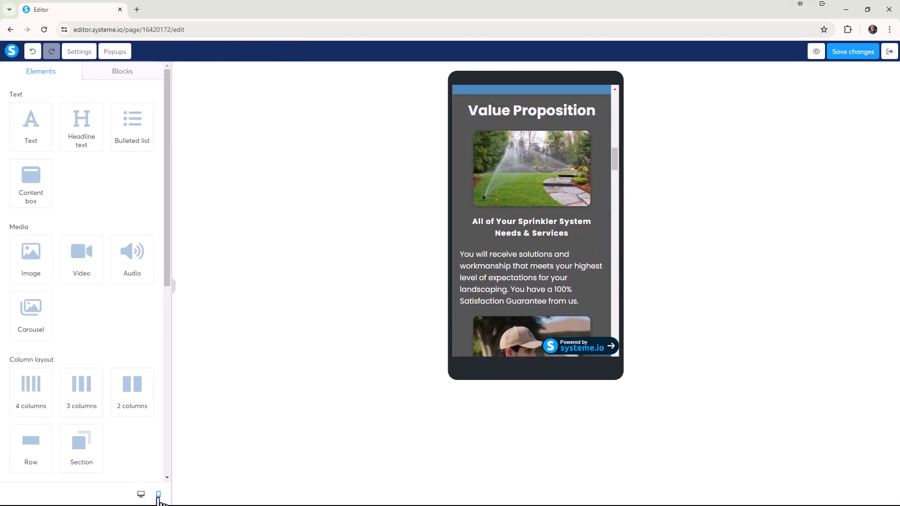
left_click(142, 495)
Sample the light green #8DC63F from the "Sprinklers &" lettering in the header logo with the ColorZilla eyedropper.
scroll(315, 338, "up", 10)
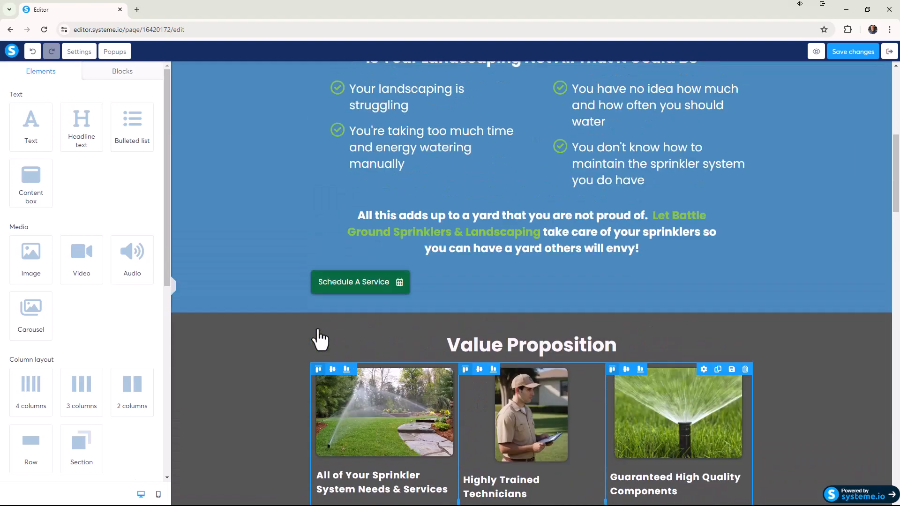
scroll(257, 488, "down", 2)
scroll(263, 445, "up", 5)
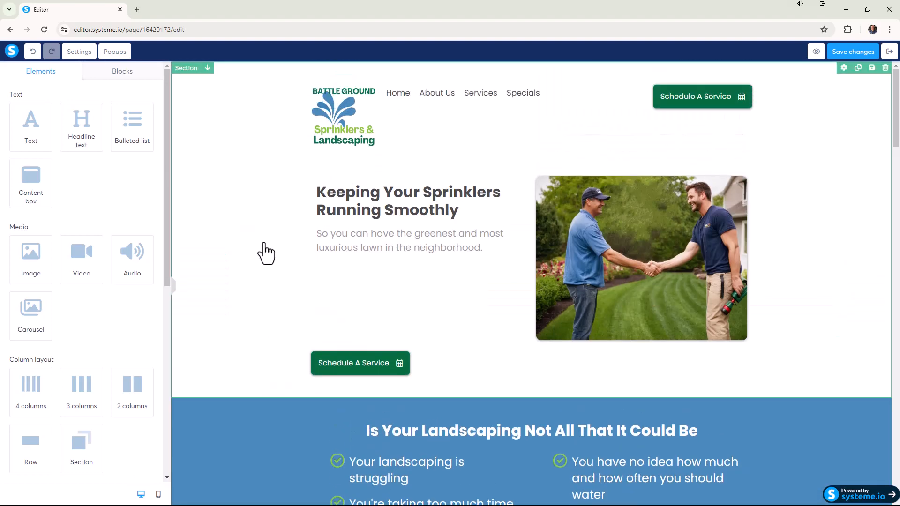
left_click(848, 29)
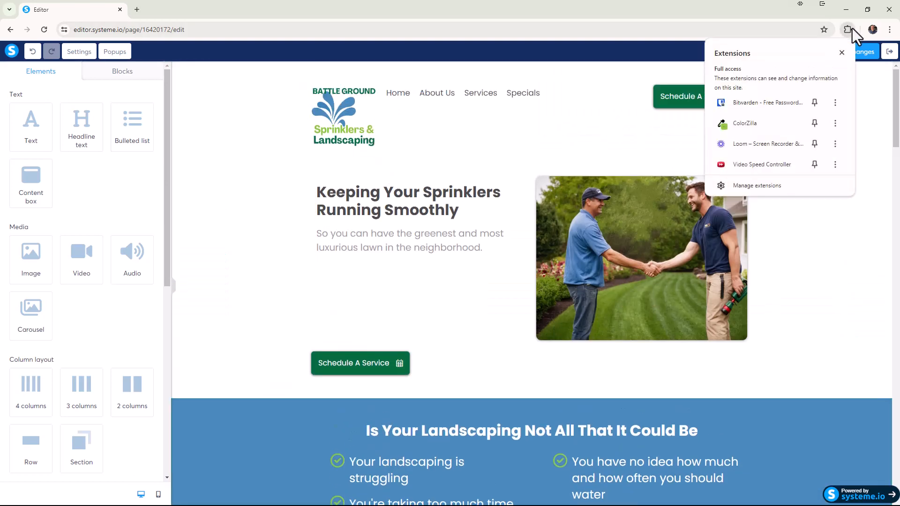
left_click(745, 123)
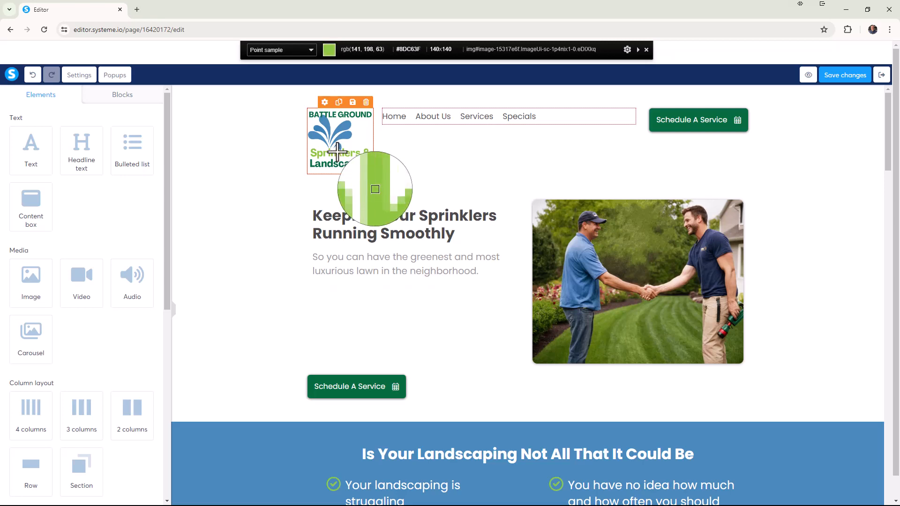
left_click(338, 152)
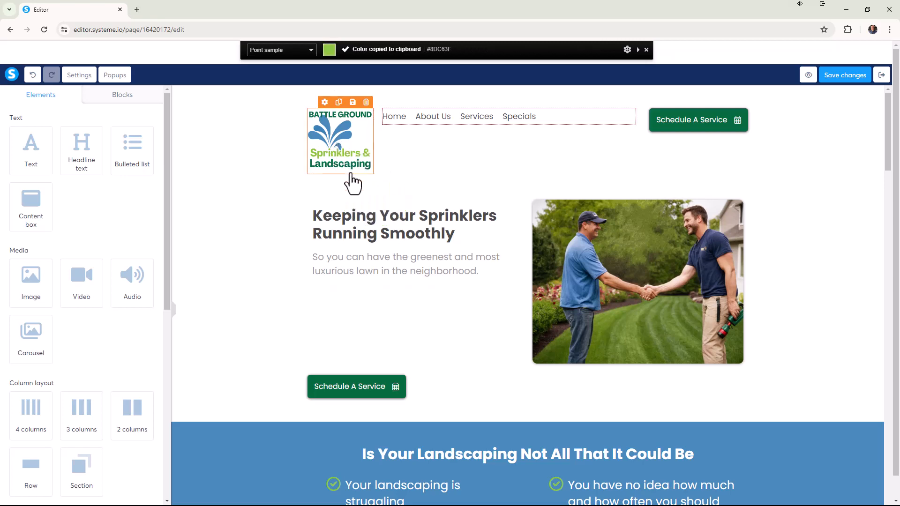
Set the Value Proposition section's background color to the sampled green #8DC63F.
scroll(354, 186, "down", 7)
scroll(296, 214, "down", 5)
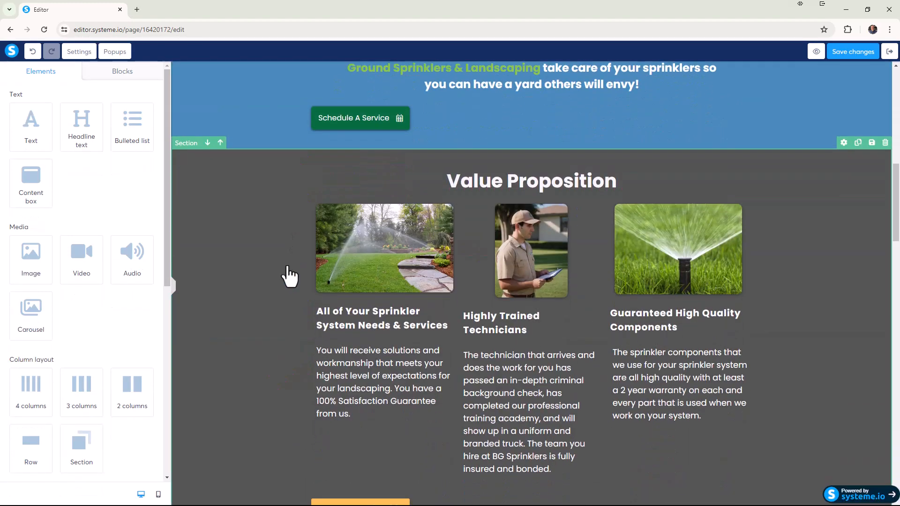
left_click(270, 252)
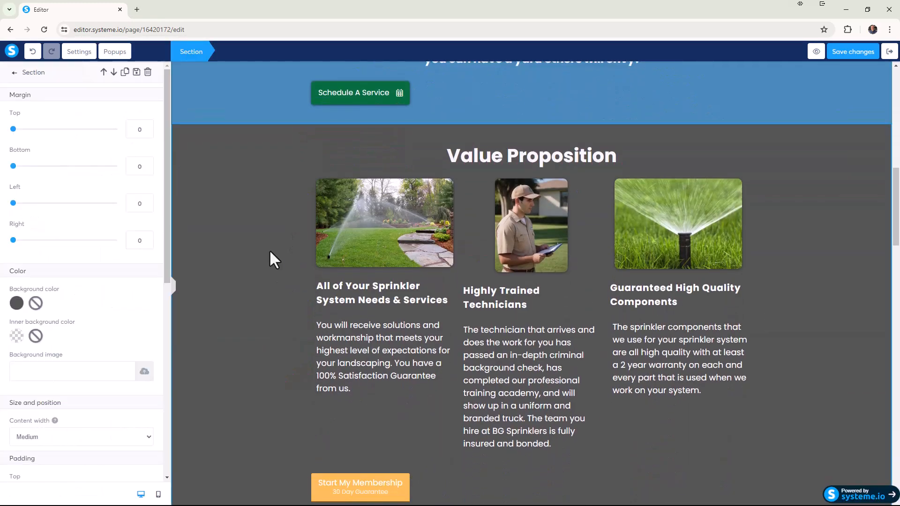
left_click(16, 303)
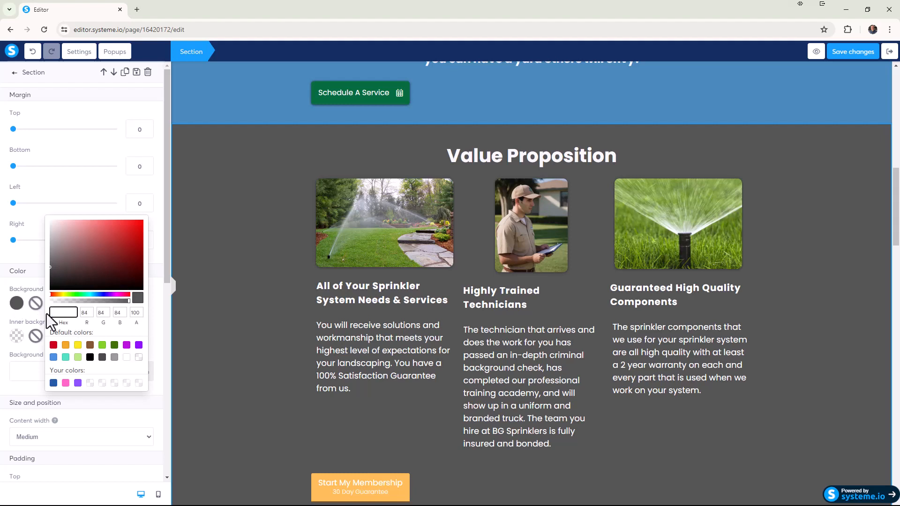
key("ctrl+v")
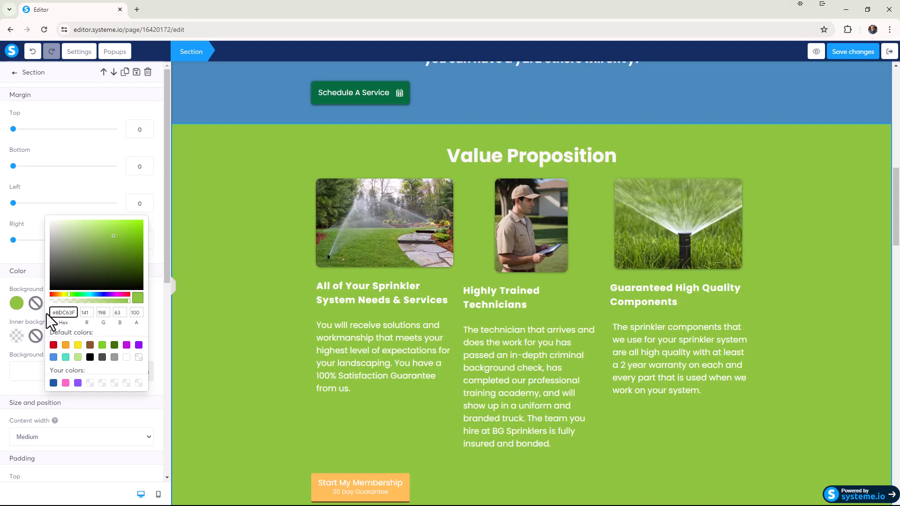
left_click(221, 281)
Examine how the green Value Proposition background fits with the hero, the blue section and the sections below.
scroll(218, 273, "up", 3)
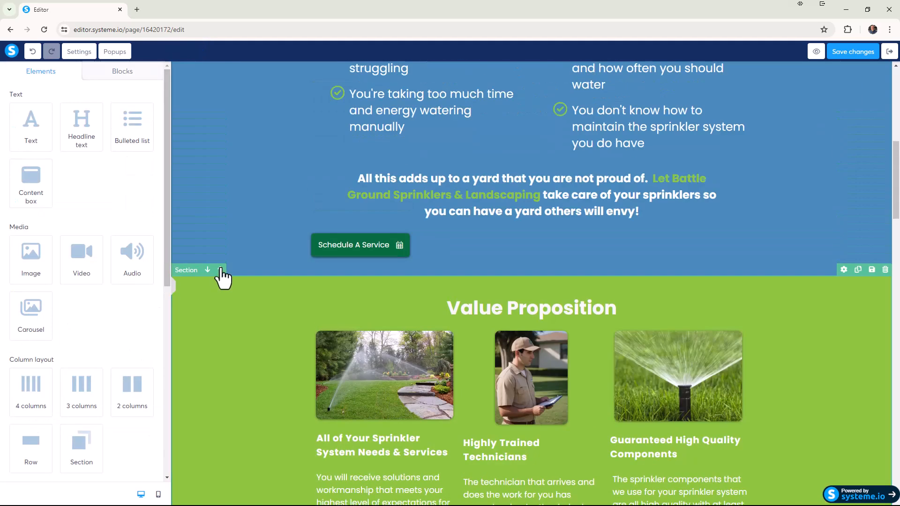
scroll(224, 262, "up", 8)
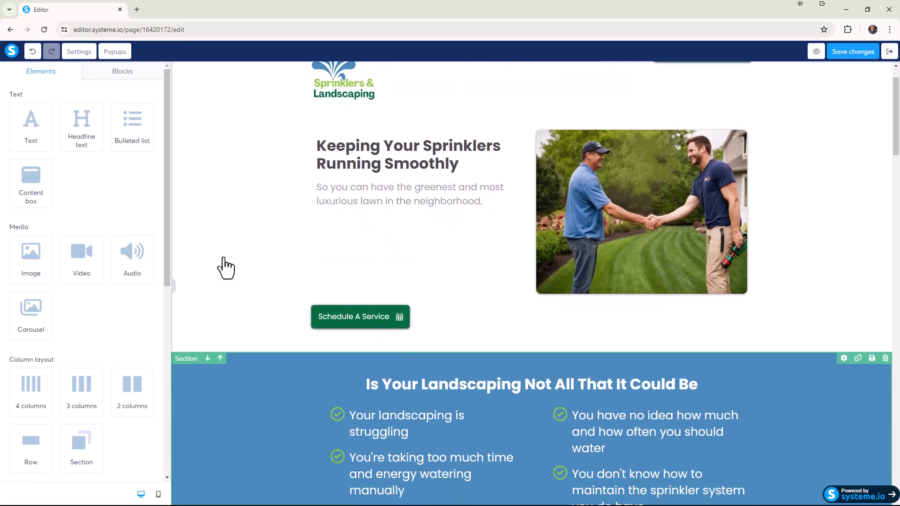
scroll(225, 268, "down", 12)
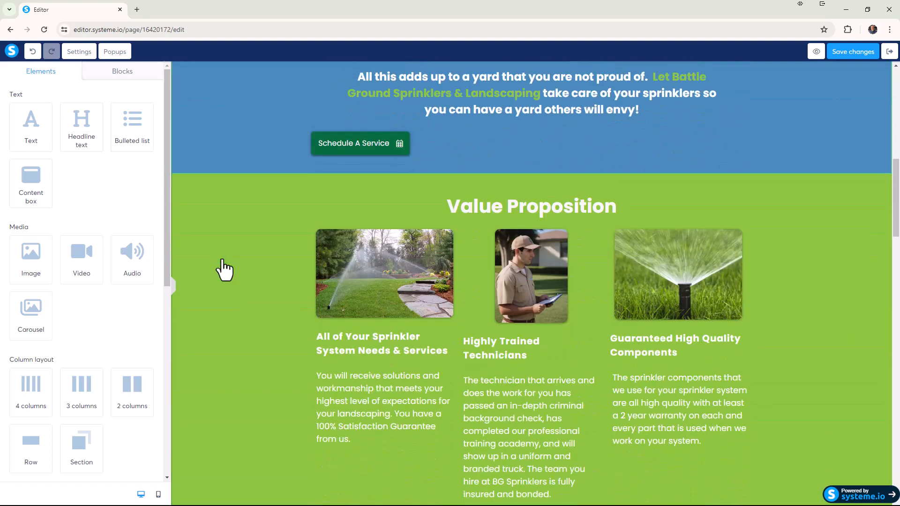
scroll(224, 270, "down", 2)
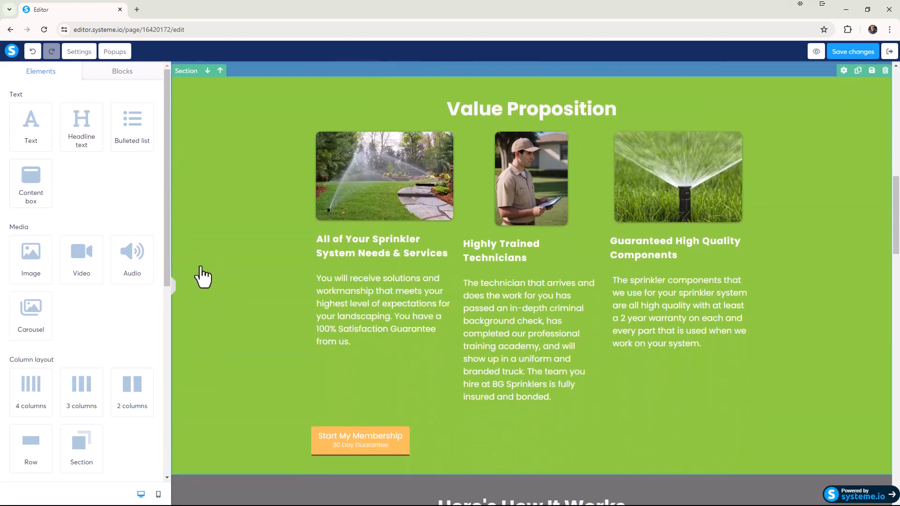
scroll(221, 263, "up", 5)
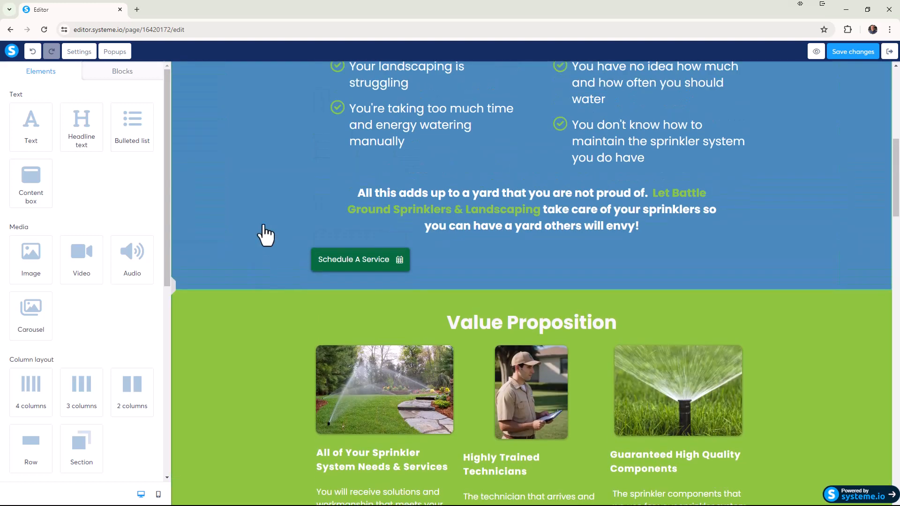
scroll(265, 237, "down", 8)
scroll(267, 243, "up", 8)
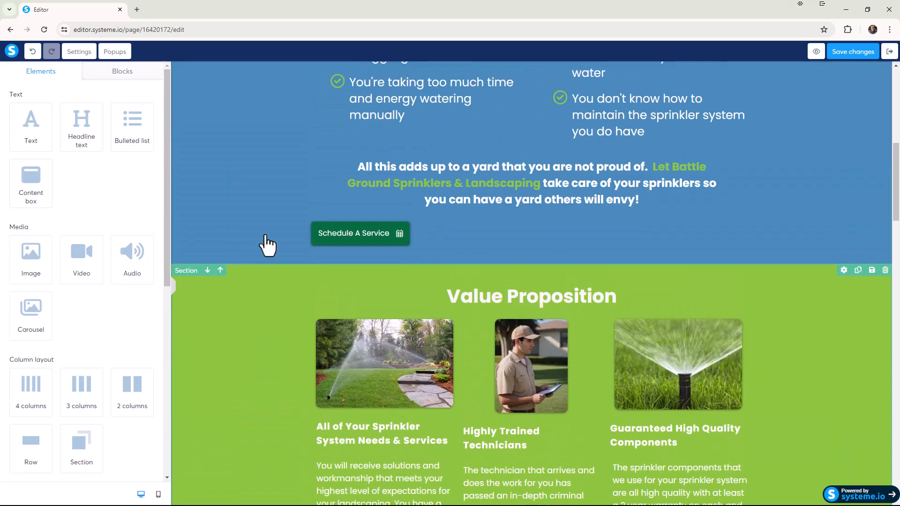
scroll(267, 244, "down", 2)
scroll(267, 245, "up", 7)
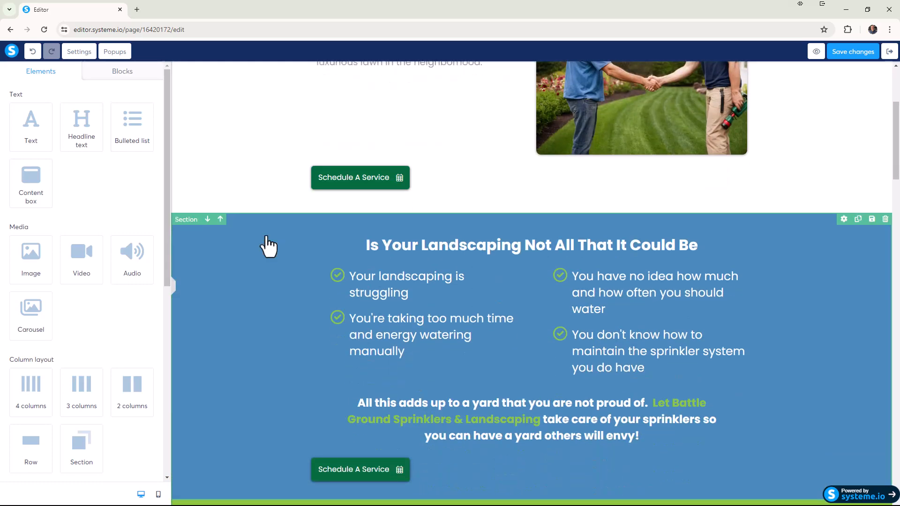
scroll(268, 246, "down", 7)
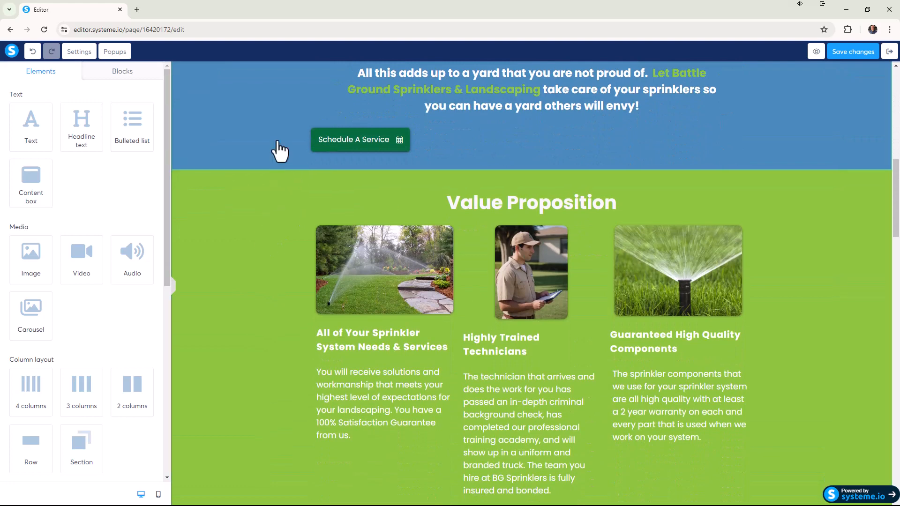
scroll(277, 265, "down", 4)
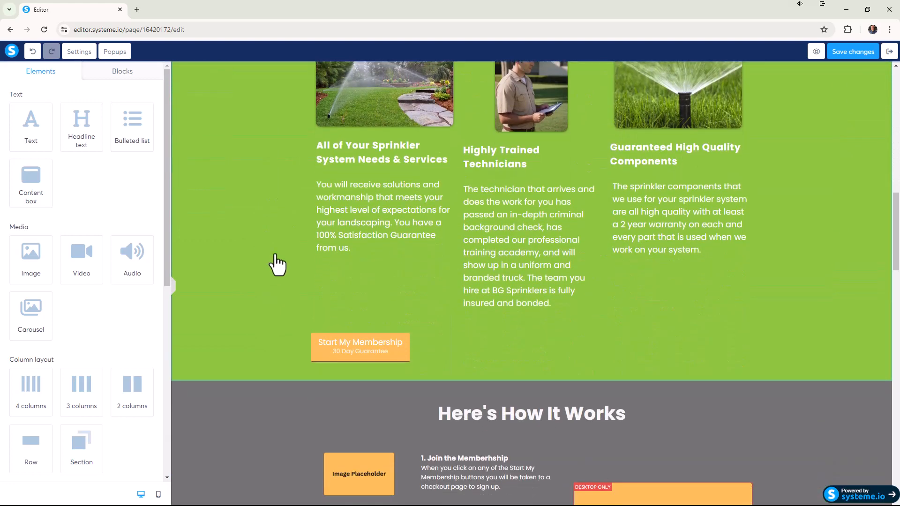
scroll(276, 265, "down", 13)
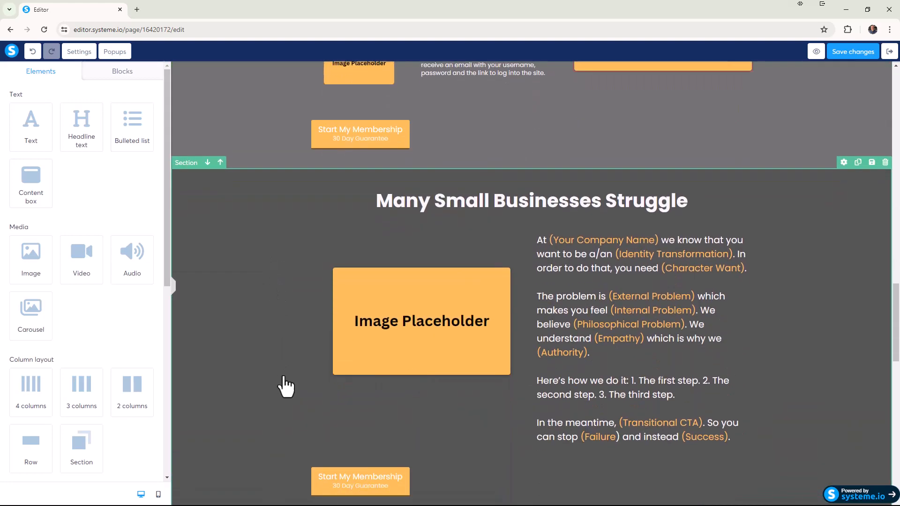
scroll(292, 356, "up", 16)
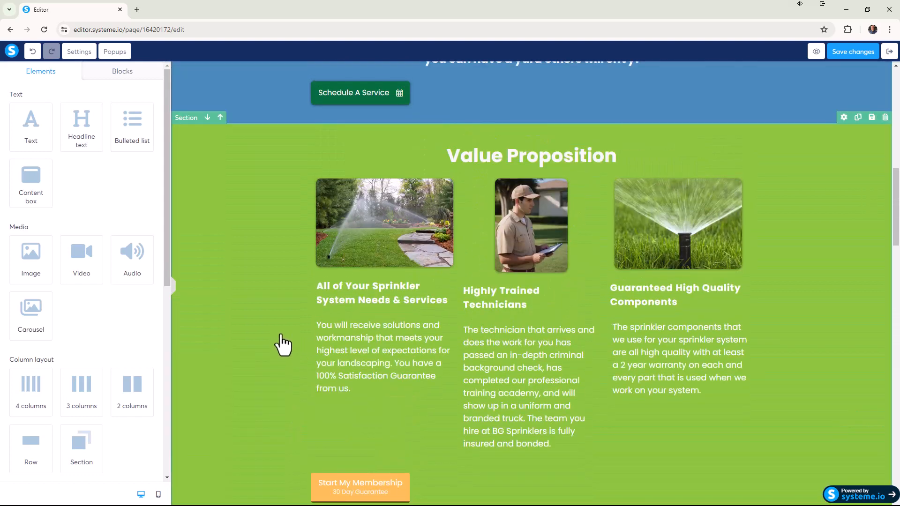
Darken the Value Proposition section's green background to #678A32.
left_click(252, 259)
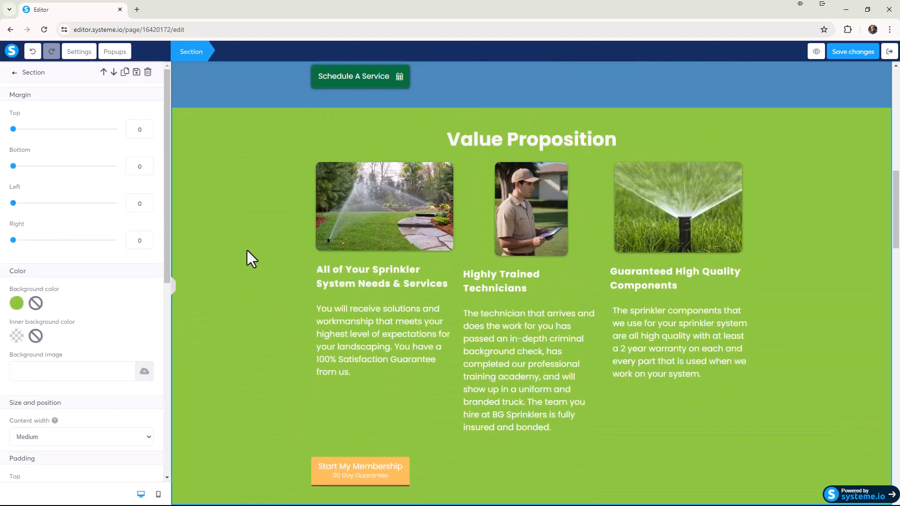
left_click(18, 305)
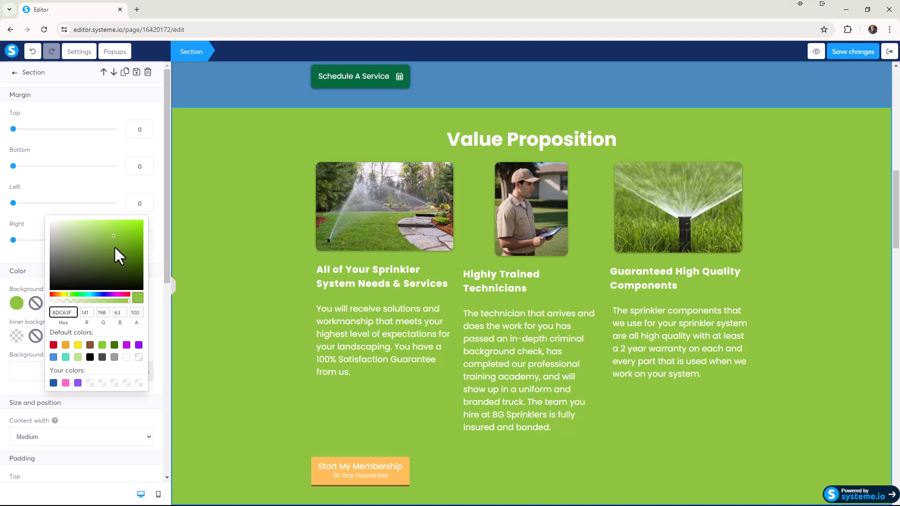
left_click_drag(112, 238, 110, 247)
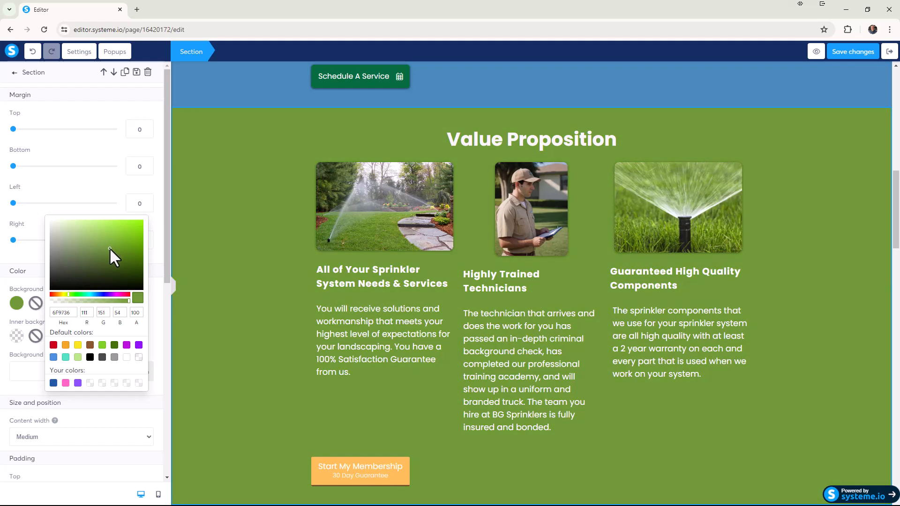
left_click_drag(110, 249, 111, 251)
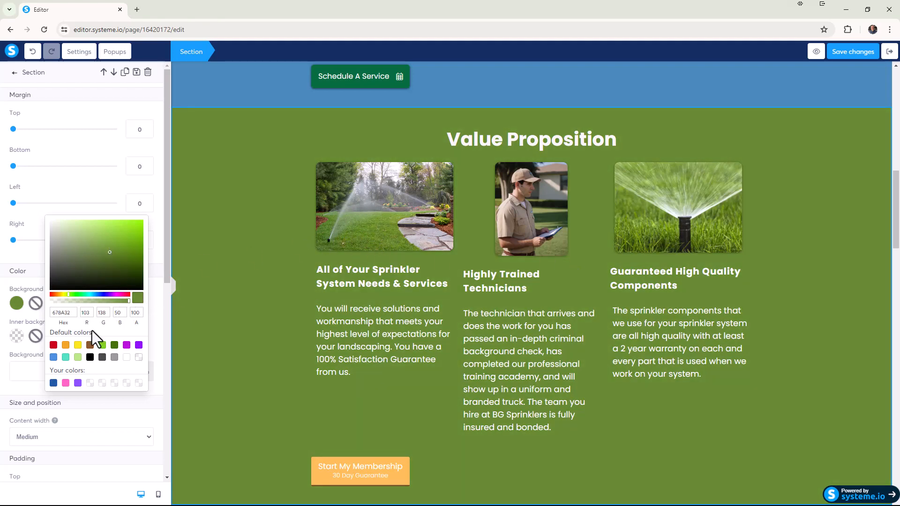
Set the Value Proposition section's background color to white (FFFFFF) and compare it with the blue section above.
left_click(127, 358)
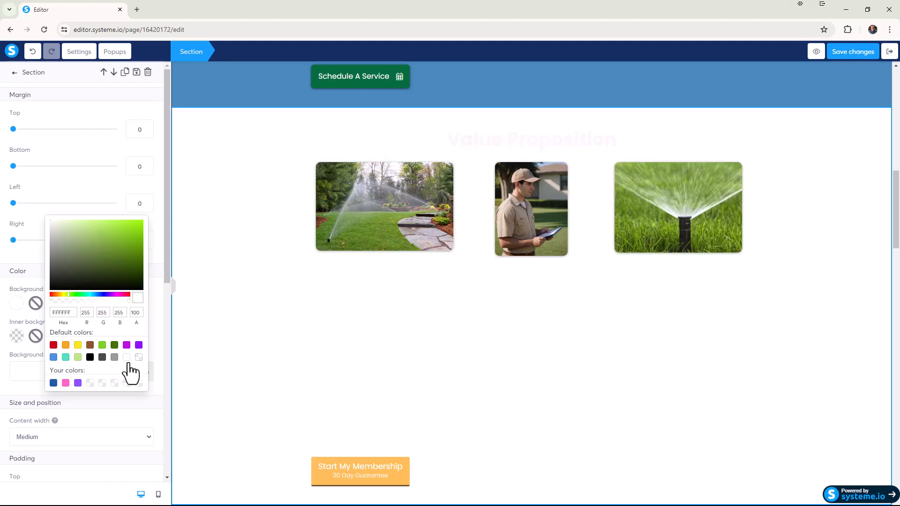
left_click(243, 305)
scroll(288, 303, "up", 10)
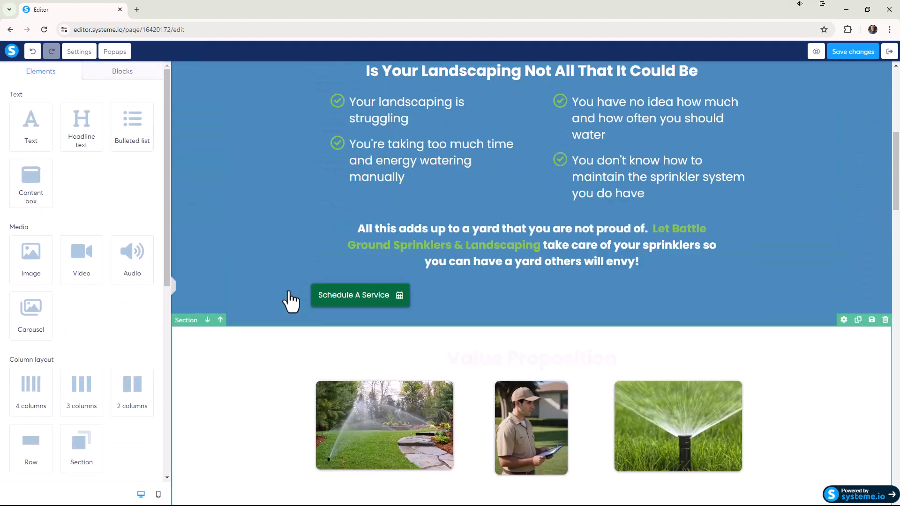
Copy the text color code 4A4A4A from the hero headline "Keeping Your Sprinklers Running Smoothly".
scroll(295, 305, "down", 5)
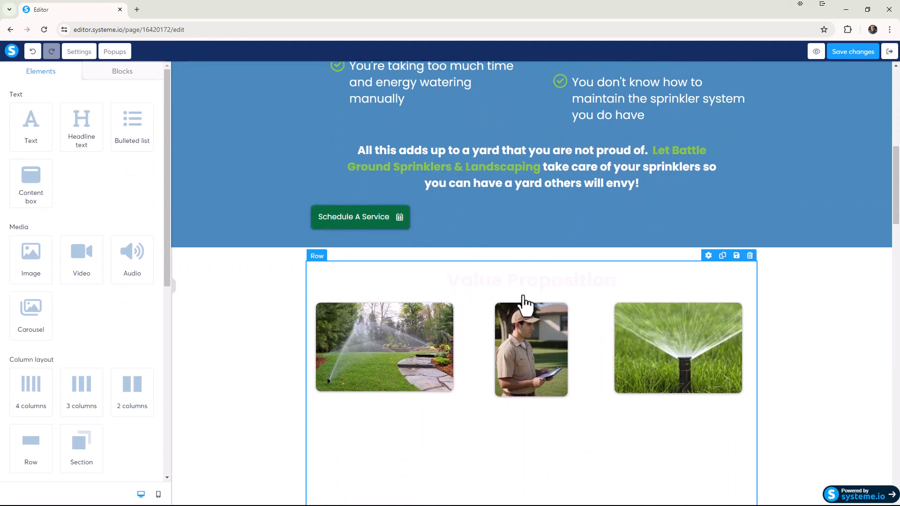
scroll(525, 301, "up", 4)
scroll(483, 262, "up", 4)
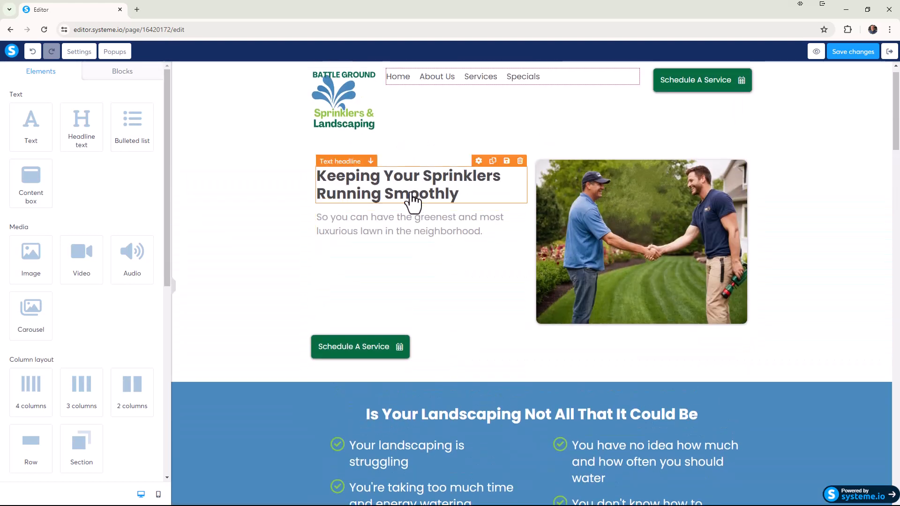
double_click(412, 193)
left_click(482, 162)
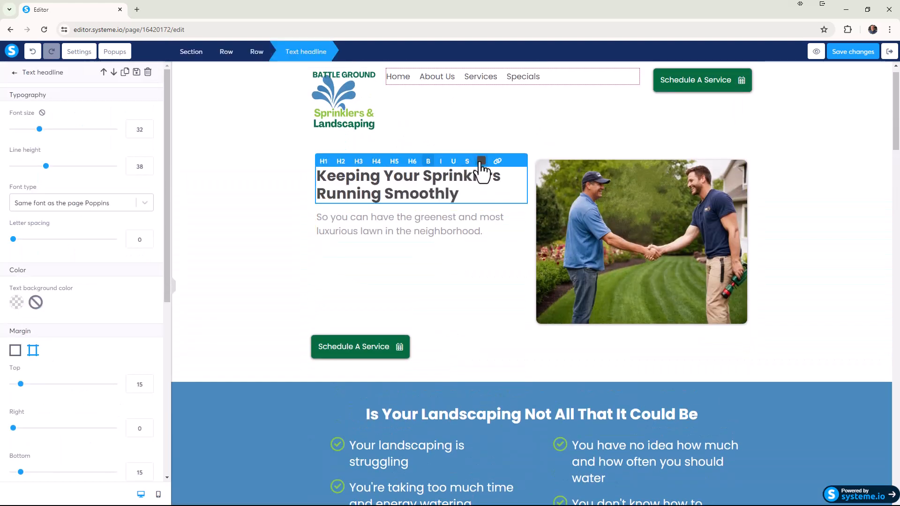
left_click(484, 176)
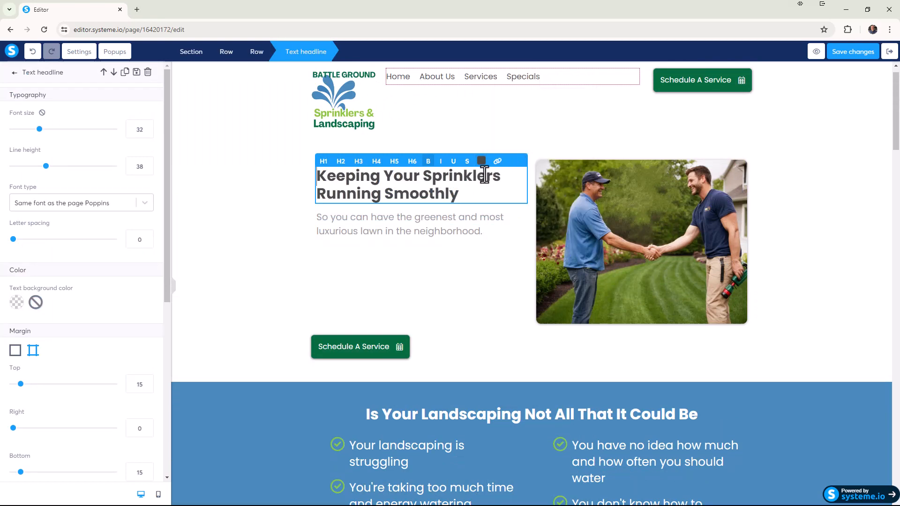
left_click(482, 161)
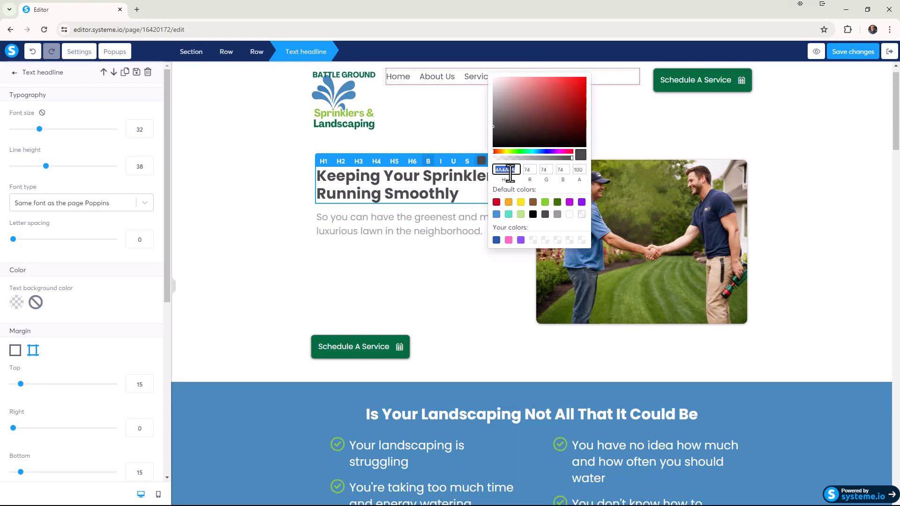
left_click(462, 281)
Set the Value Proposition headline's text color to the copied dark gray 4A4A4A.
scroll(464, 290, "down", 11)
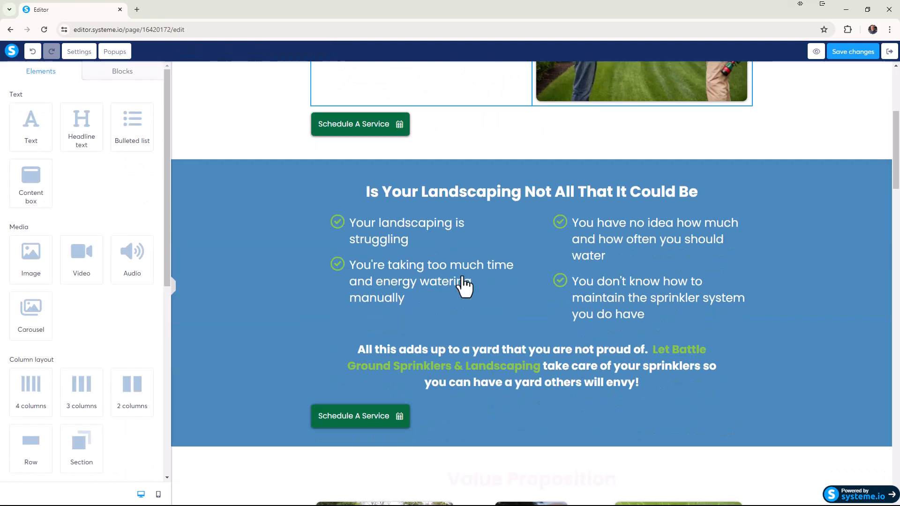
double_click(496, 192)
triple_click(497, 192)
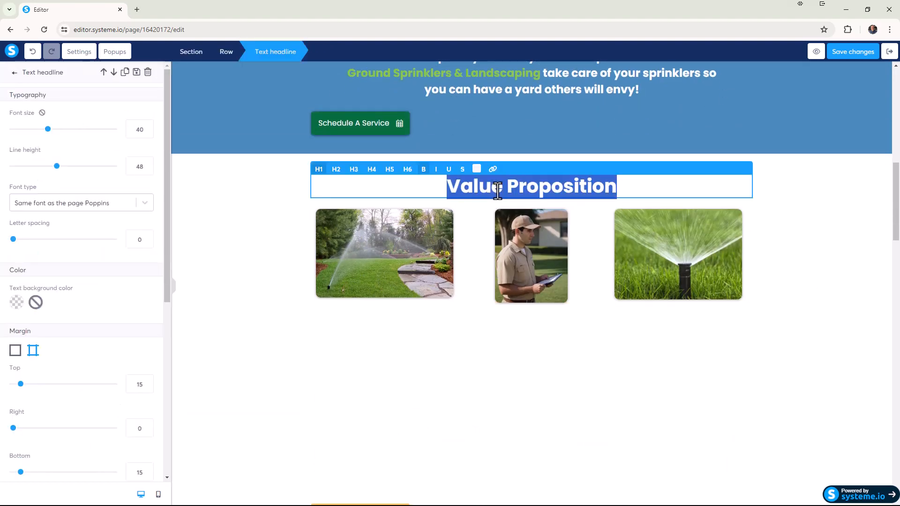
left_click(477, 169)
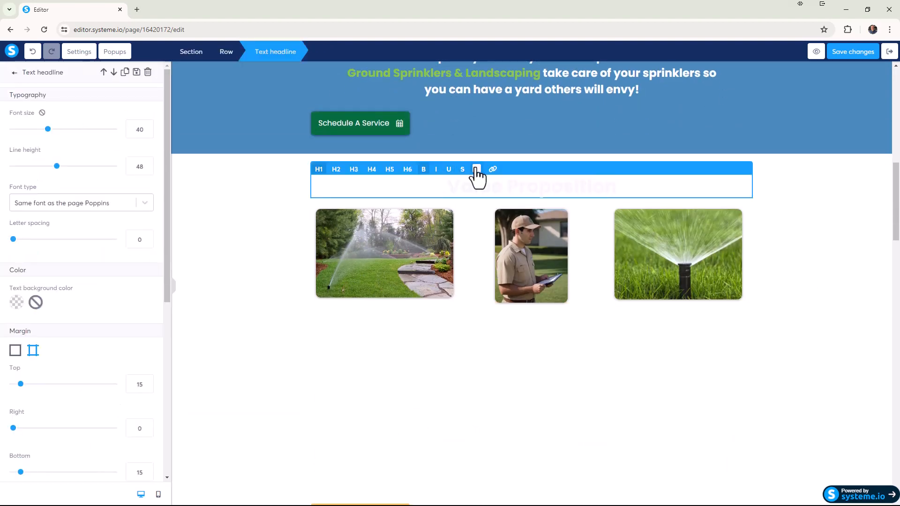
left_click_drag(509, 177, 488, 187)
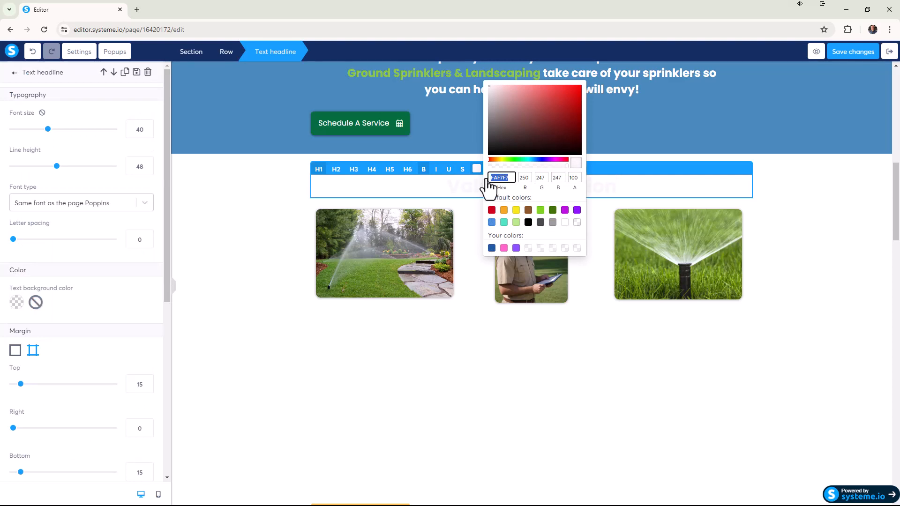
type("4A4A4A")
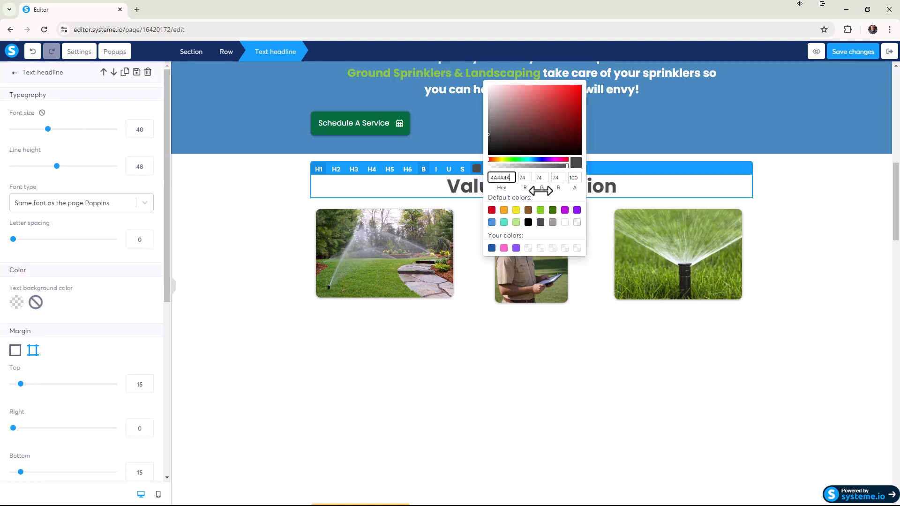
left_click(801, 233)
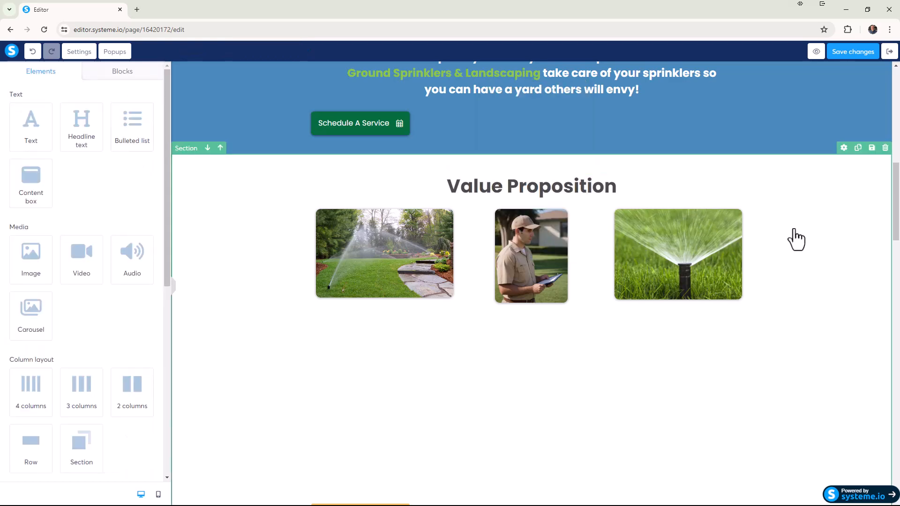
Set the text color of the "All of Your Sprinkler System Needs & Services" subheading to 4A4A4A.
triple_click(384, 323)
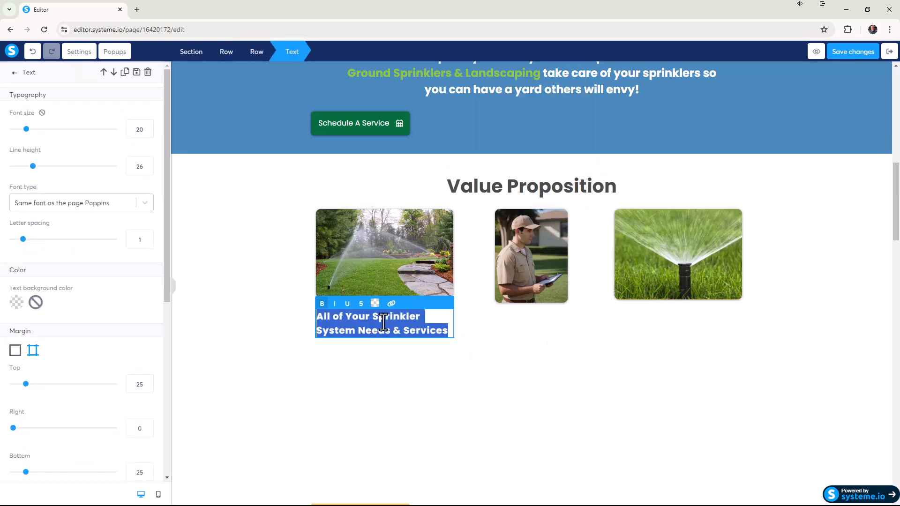
left_click(375, 303)
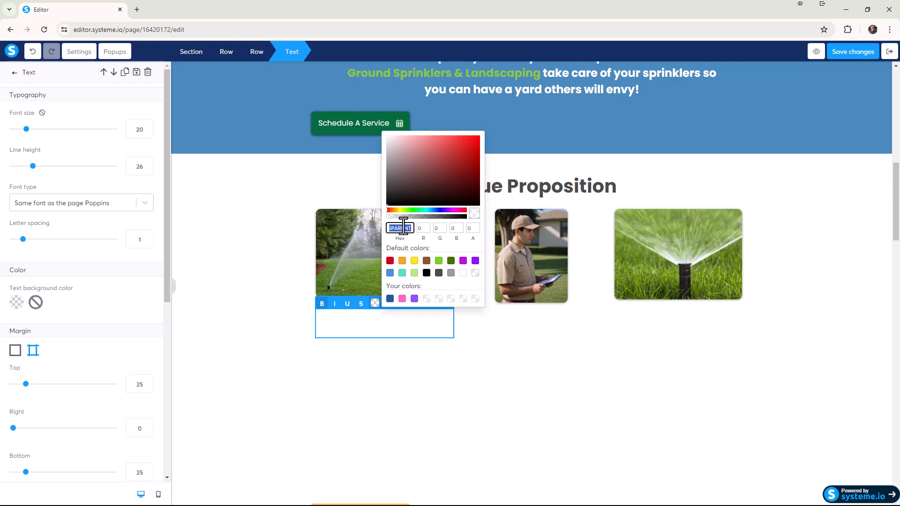
key("ctrl+v")
left_click(523, 342)
Set the text color of the "Highly Trained Technicians" subheading to 4A4A4A.
triple_click(525, 331)
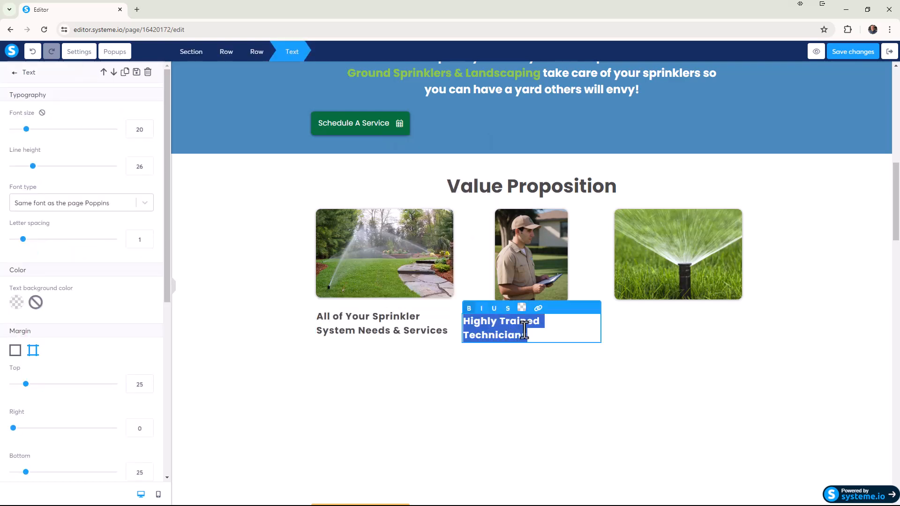
left_click(522, 308)
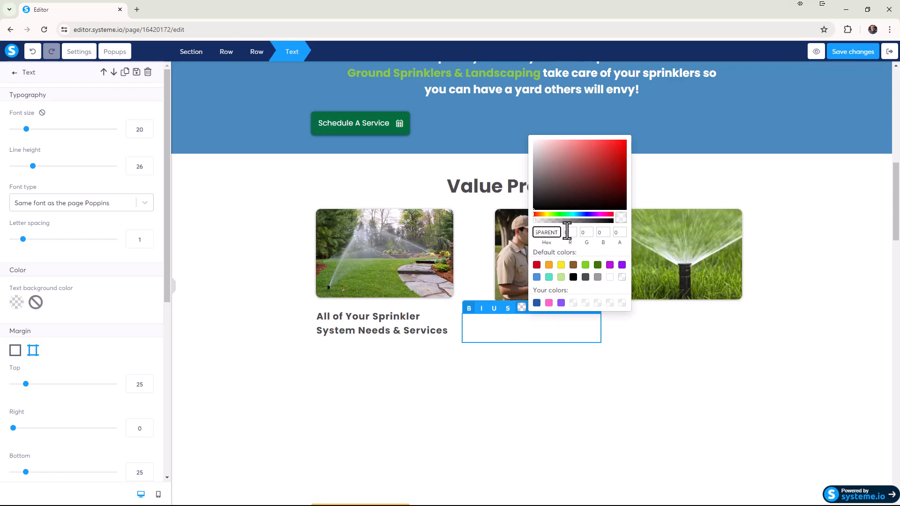
key("ctrl+v")
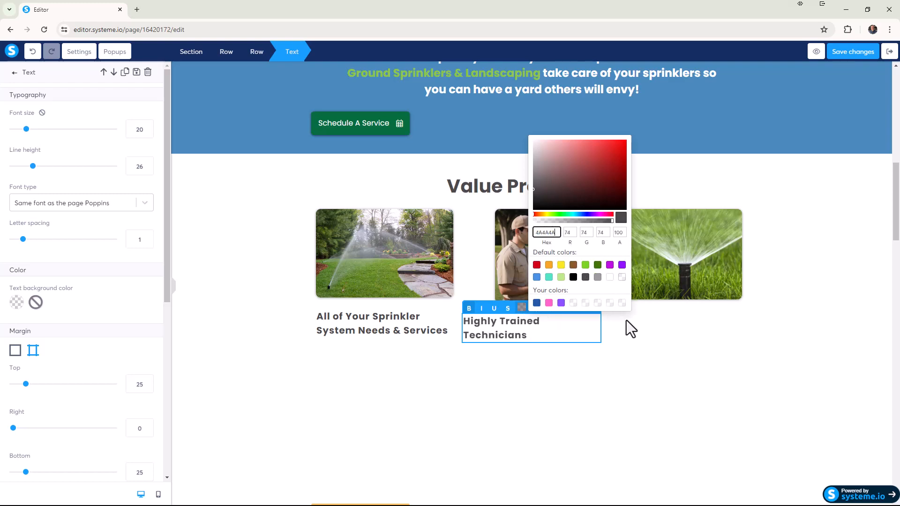
left_click(653, 361)
Set the text color of the "Guaranteed High Quality Components" subheading to 4A4A4A.
left_click(674, 323)
triple_click(674, 322)
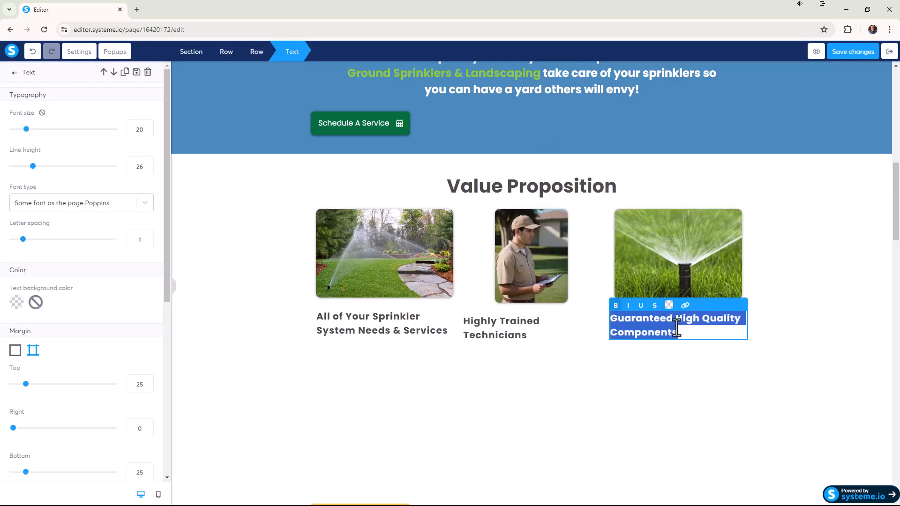
left_click(669, 305)
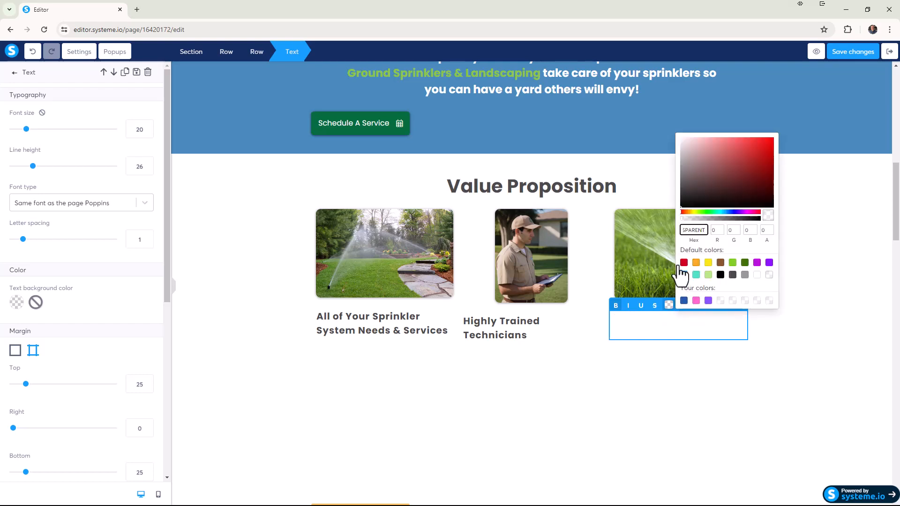
left_click_drag(704, 231, 669, 235)
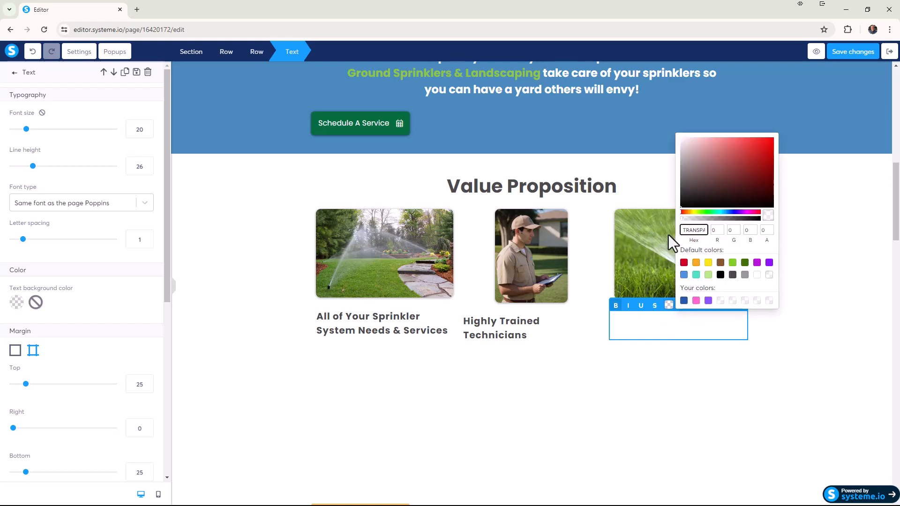
double_click(682, 230)
key("ctrl+v")
left_click(760, 367)
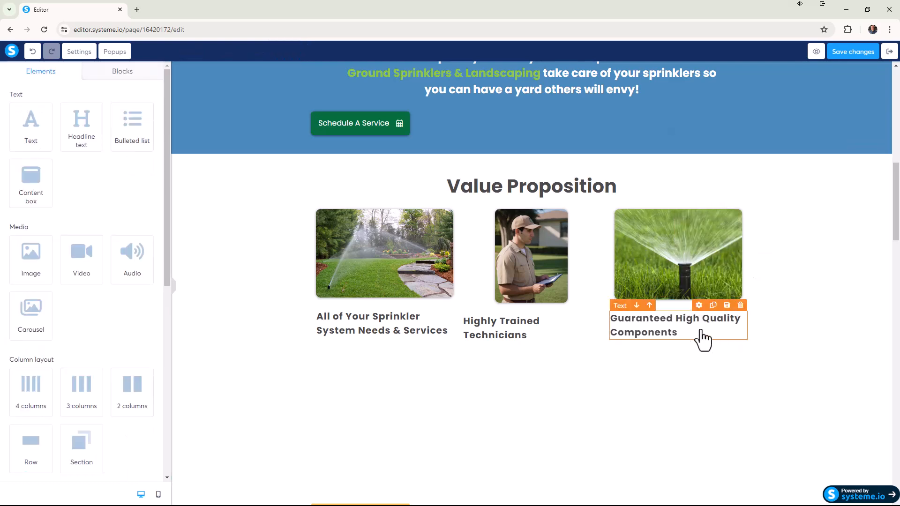
Center-align the "All of Your Sprinkler System Needs & Services" subheading.
left_click(691, 330)
left_click(409, 328)
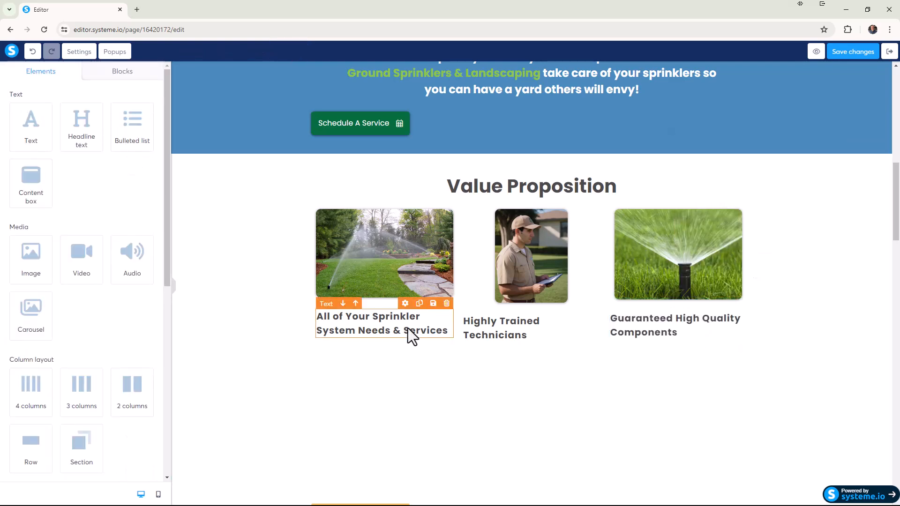
left_click(373, 334)
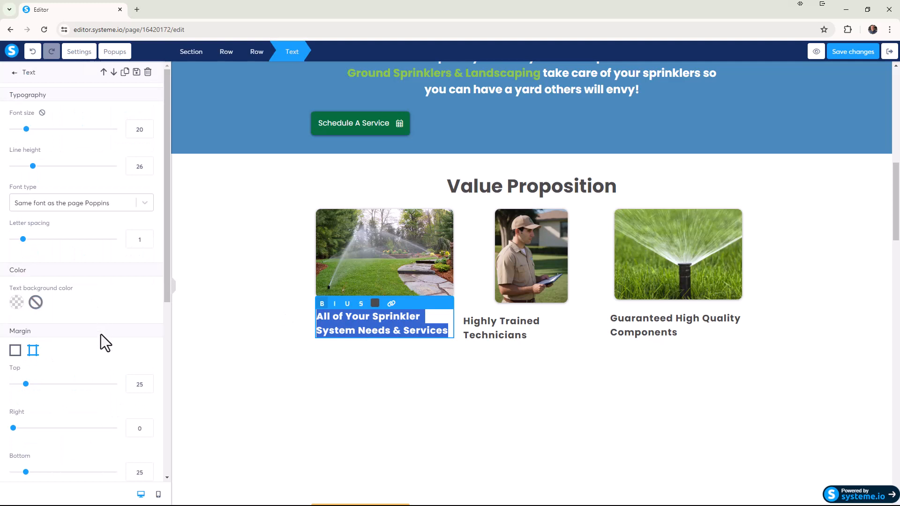
scroll(50, 361, "down", 6)
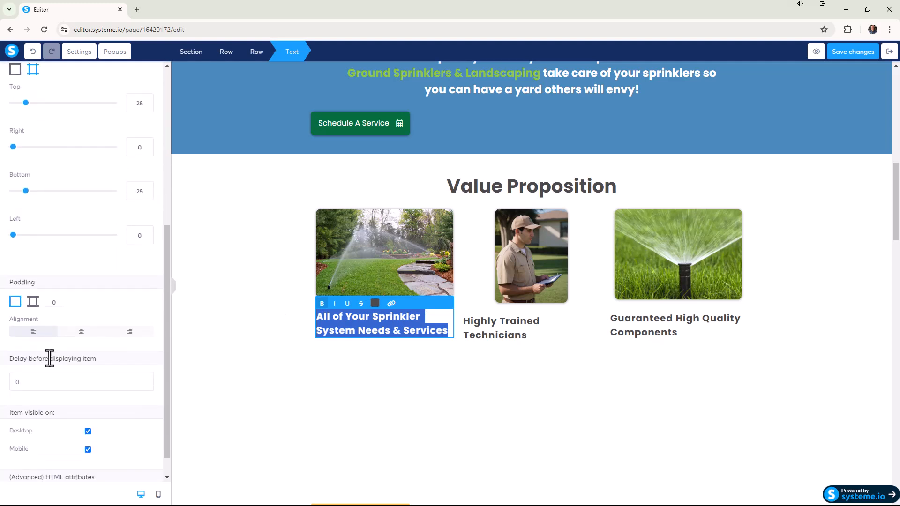
left_click(90, 336)
Center-align the "Highly Trained Technicians" subheading under the technician image.
left_click(492, 334)
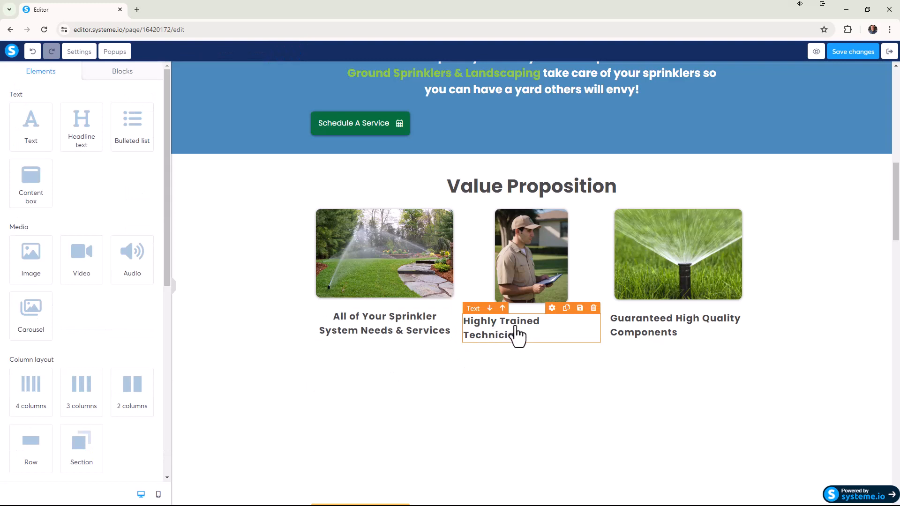
triple_click(516, 335)
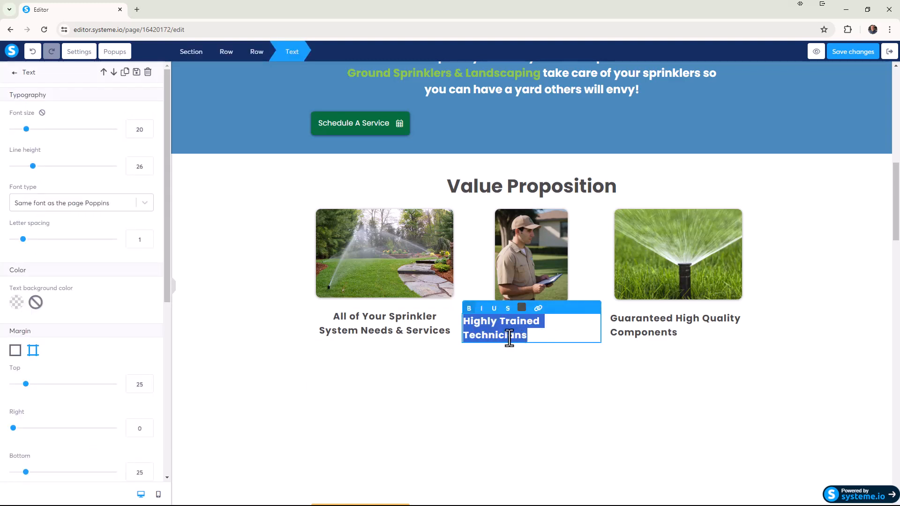
scroll(100, 382, "down", 5)
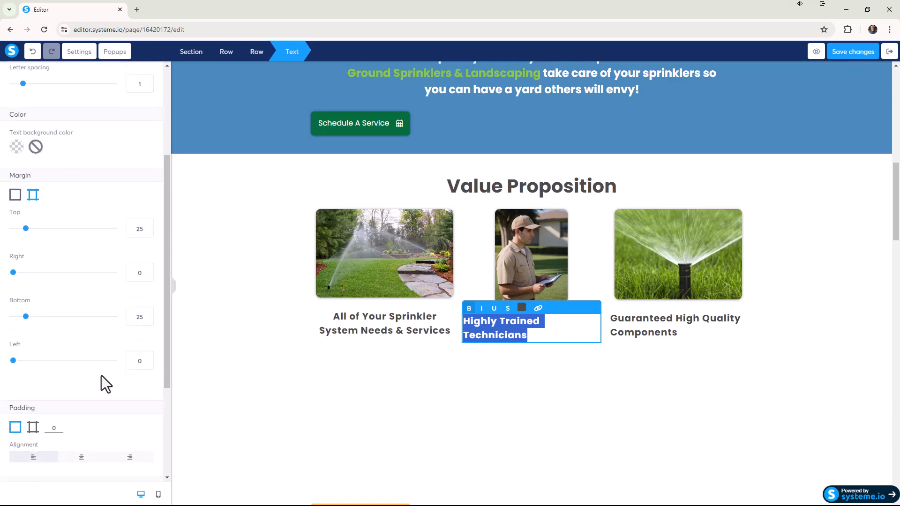
Center-align the "Guaranteed High Quality Components" subheading under the sprinkler head image.
left_click(649, 336)
triple_click(650, 335)
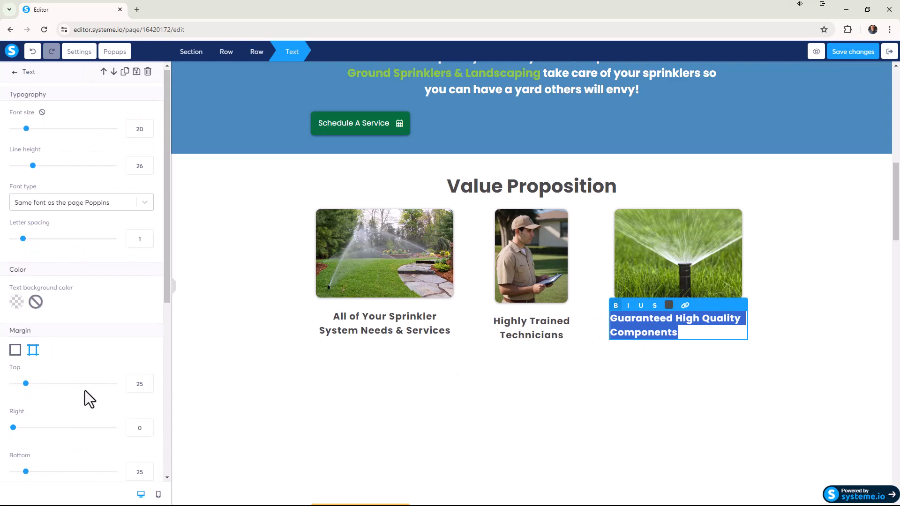
scroll(89, 398, "down", 4)
left_click(81, 427)
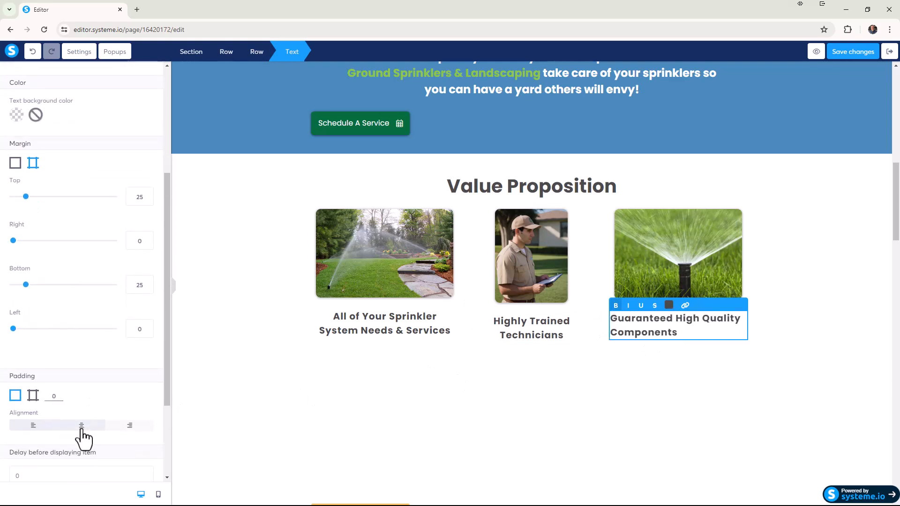
left_click(309, 418)
Set the text color of the first column's paragraph about solutions and workmanship to 4A4A4A.
left_click(366, 359)
triple_click(370, 362)
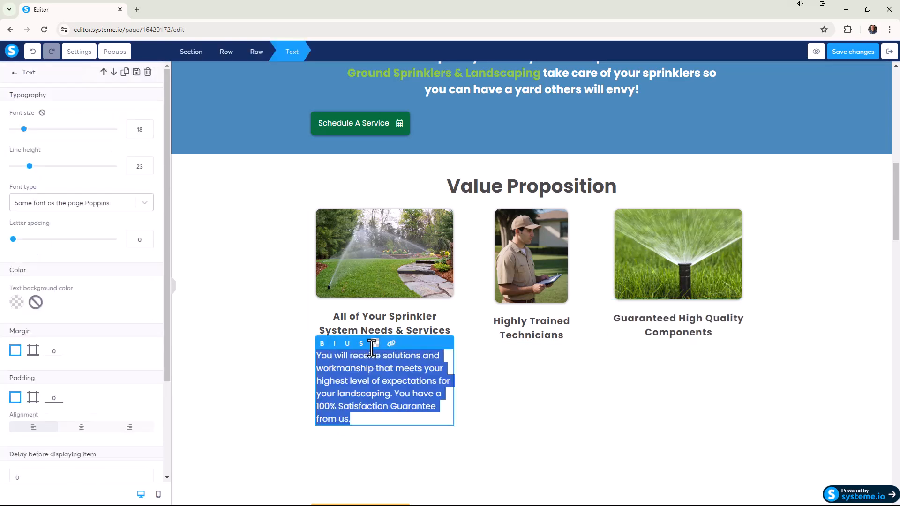
left_click(374, 344)
left_click(385, 388)
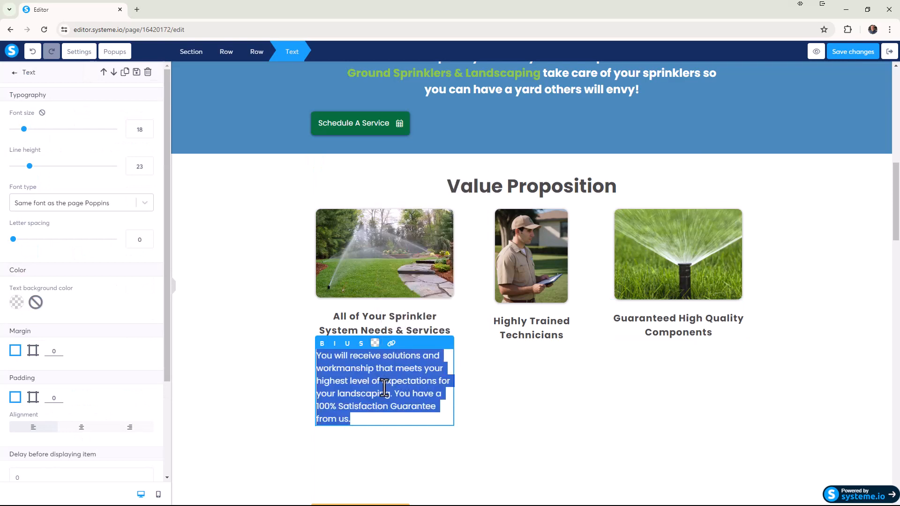
left_click(375, 344)
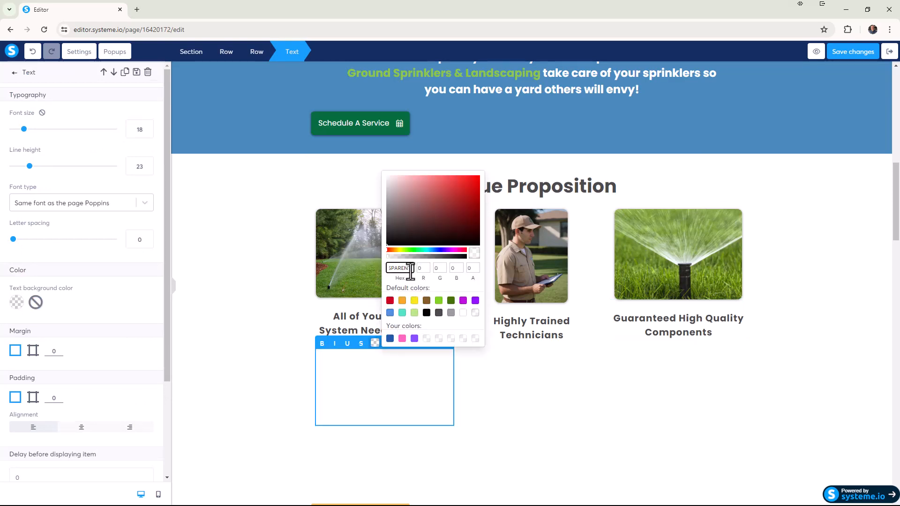
left_click_drag(411, 270, 379, 264)
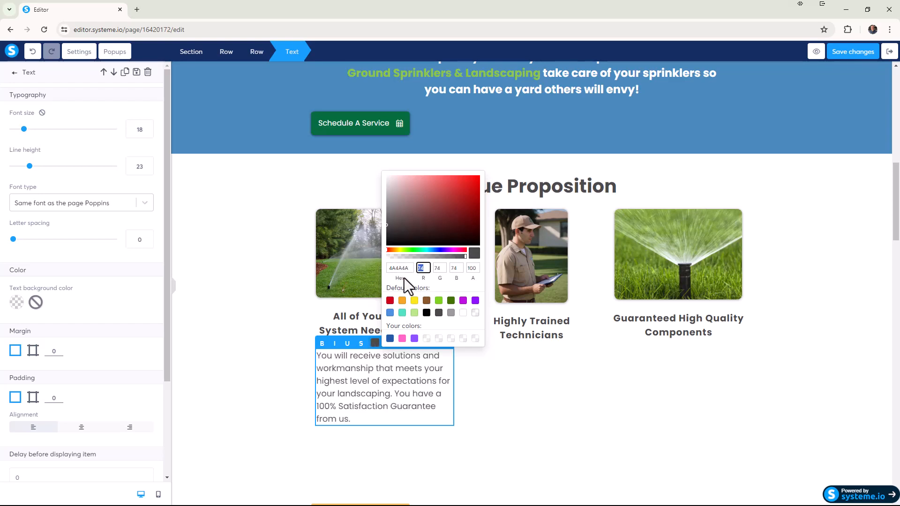
Set the text color of the paragraph under "Highly Trained Technicians" to 4A4A4A.
left_click(519, 382)
triple_click(521, 378)
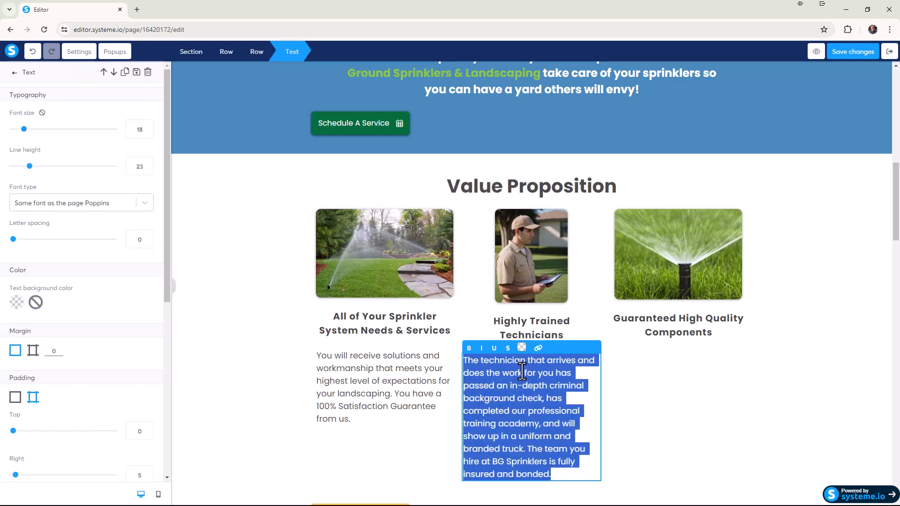
left_click(523, 351)
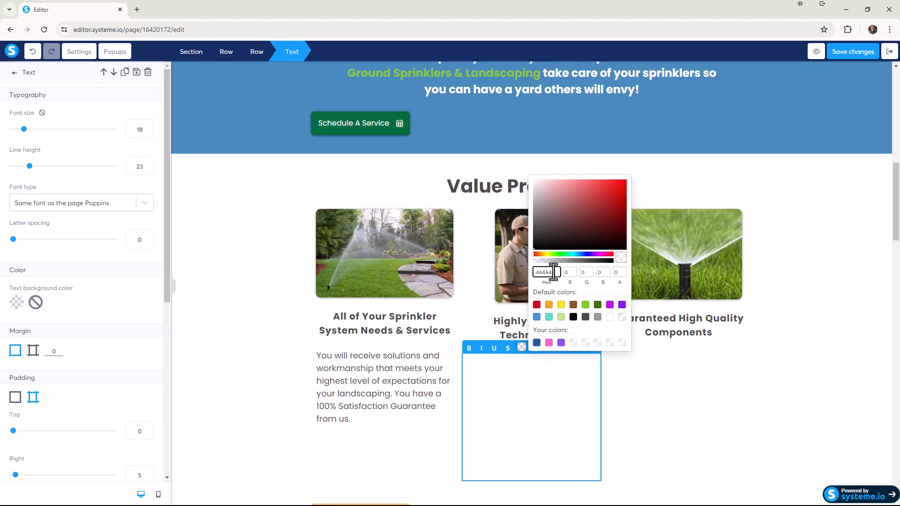
type("A")
Set the text color of the paragraph under "Guaranteed High Quality Components" to 4A4A4A.
left_click(680, 396)
double_click(675, 361)
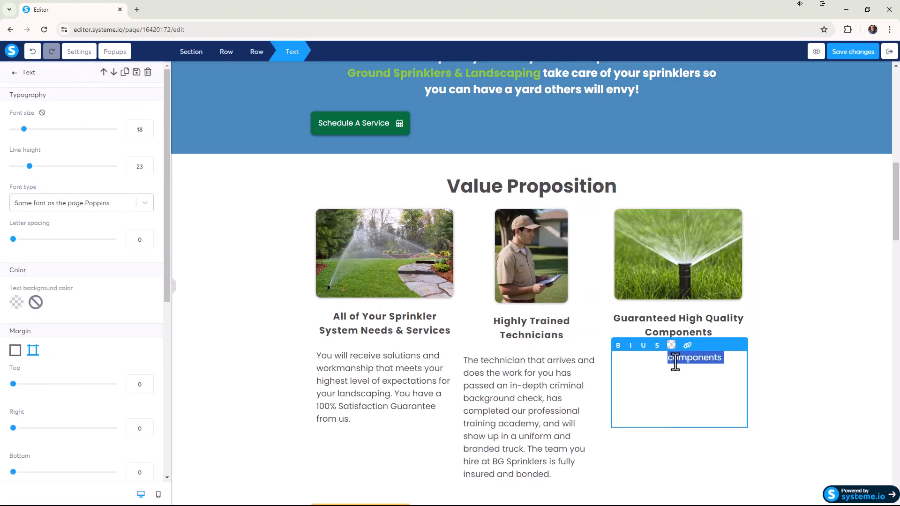
triple_click(675, 361)
left_click(671, 345)
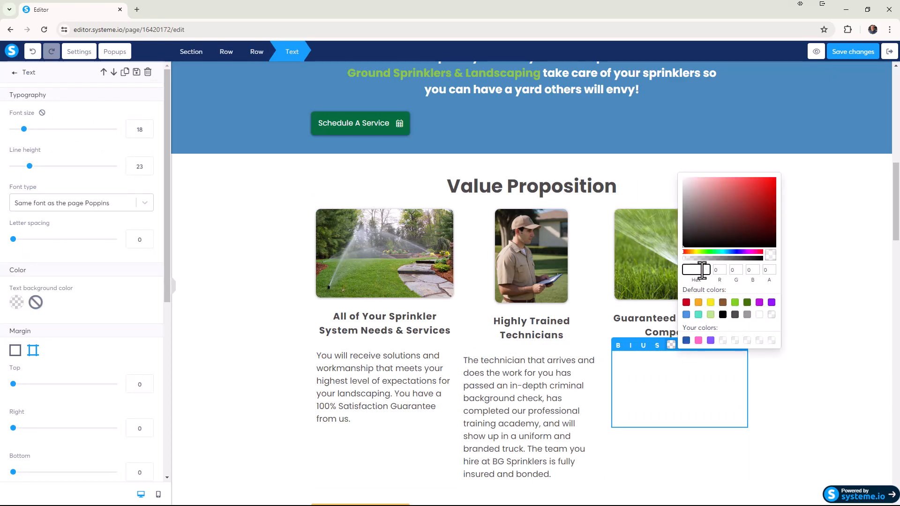
type("4A4A4A")
left_click(786, 399)
Review the page from the header through the Value Proposition section, checking the text and the buttons.
scroll(764, 392, "down", 3)
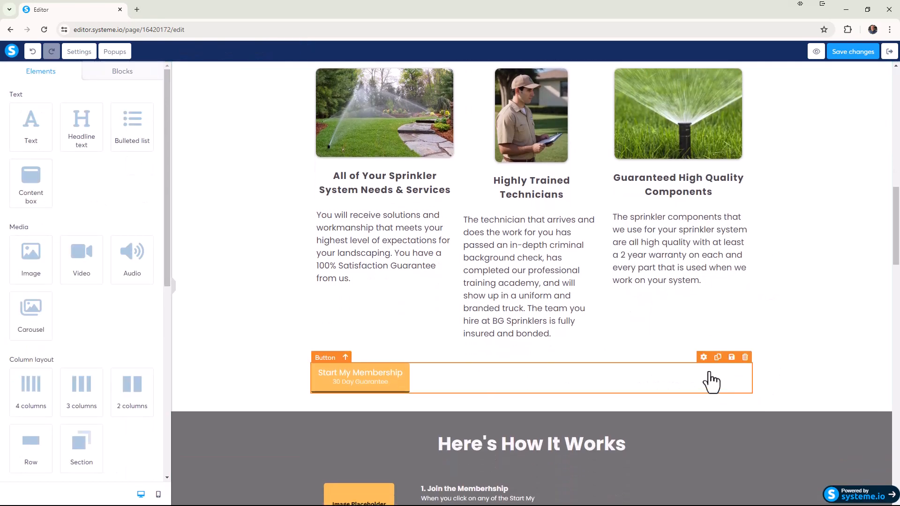
scroll(759, 301, "up", 14)
scroll(793, 216, "down", 6)
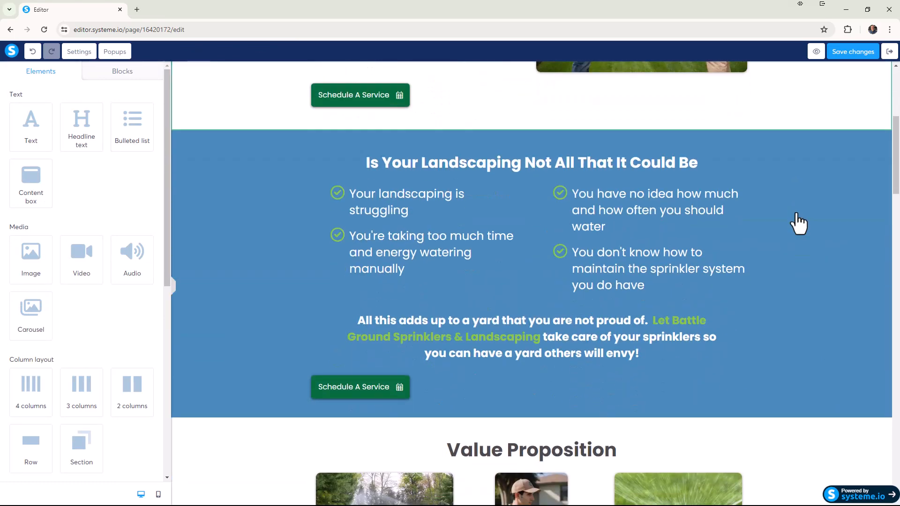
scroll(797, 217, "up", 6)
left_click(845, 226)
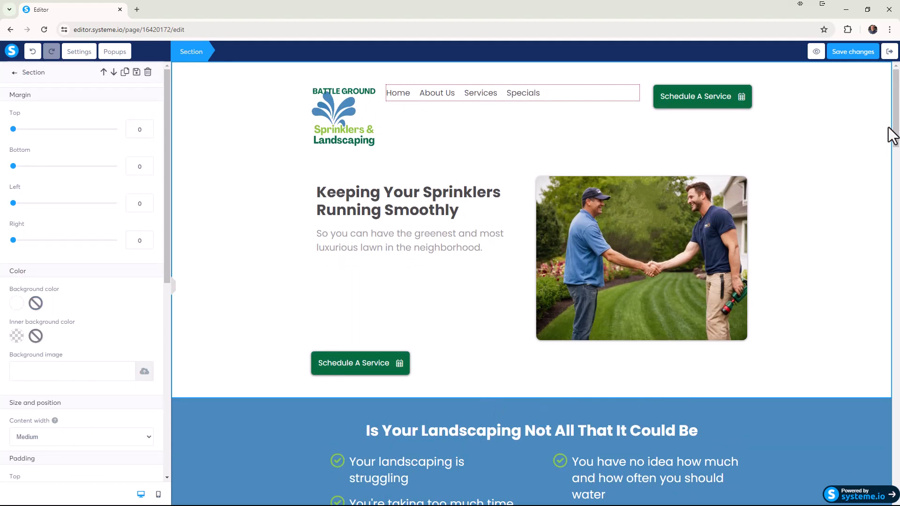
left_click_drag(895, 126, 893, 197)
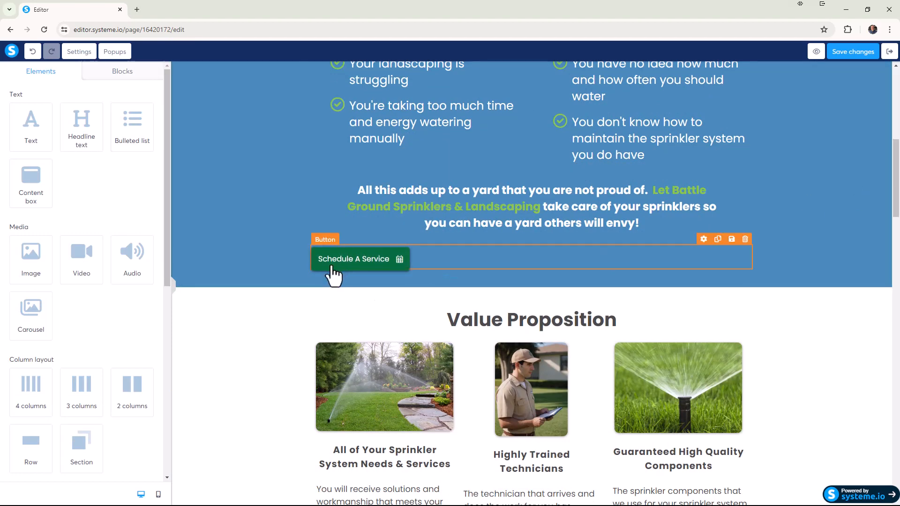
scroll(328, 277, "down", 3)
scroll(327, 281, "down", 2)
scroll(346, 271, "up", 6)
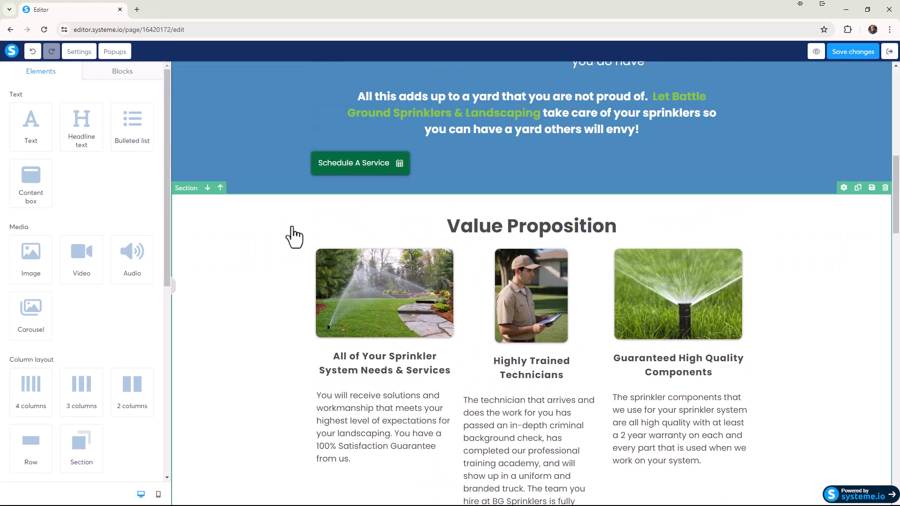
Insert the saved "Button" block directly below the "Start My Membership" button in the Value Proposition section.
left_click(127, 73)
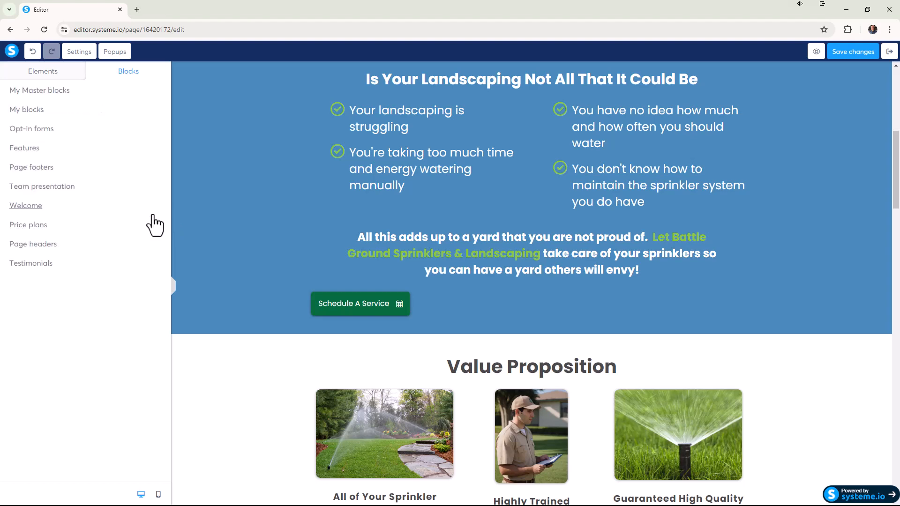
left_click(34, 111)
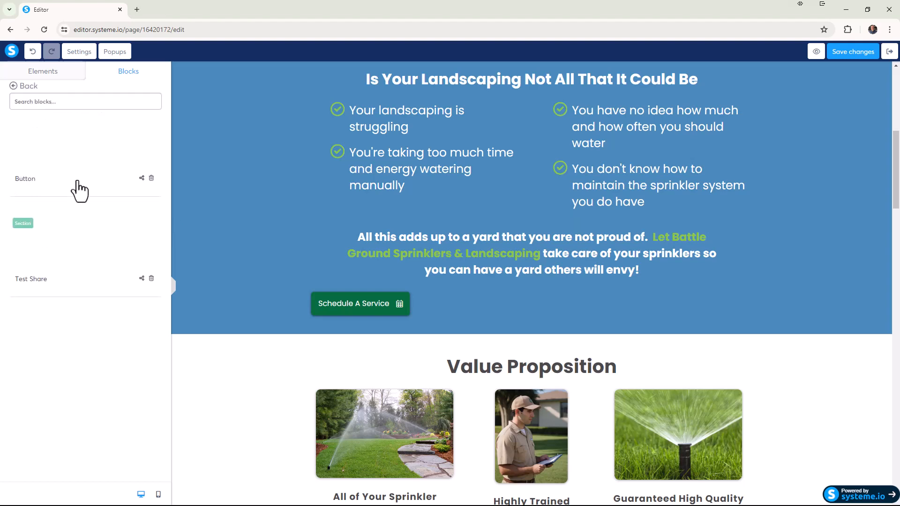
scroll(224, 216, "down", 4)
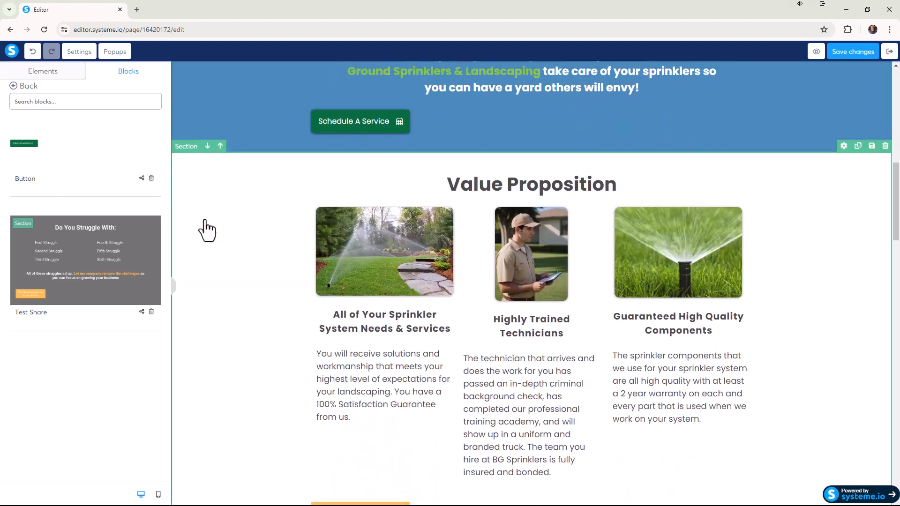
scroll(207, 229, "down", 6)
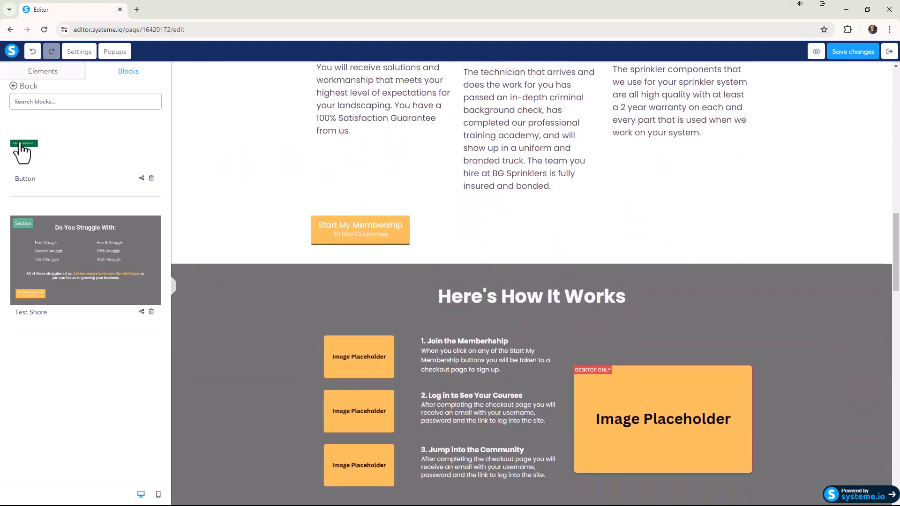
left_click_drag(20, 145, 345, 219)
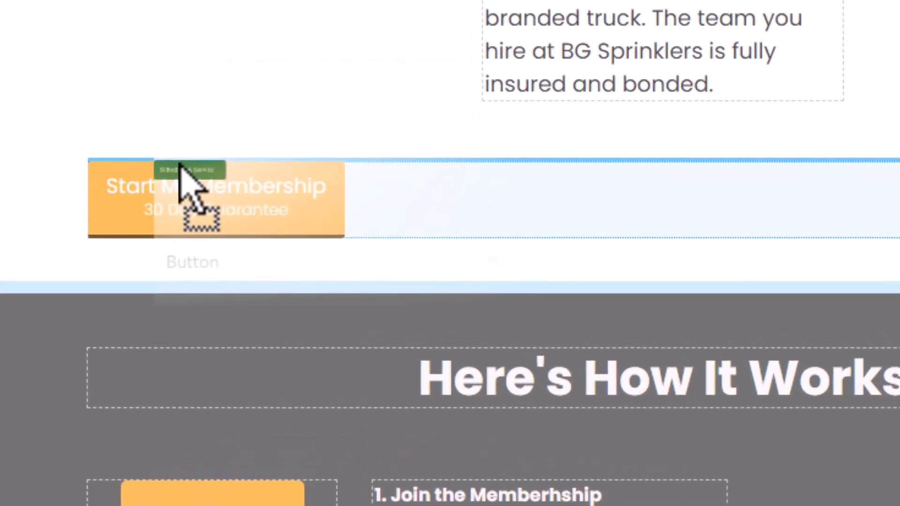
left_click_drag(179, 164, 185, 240)
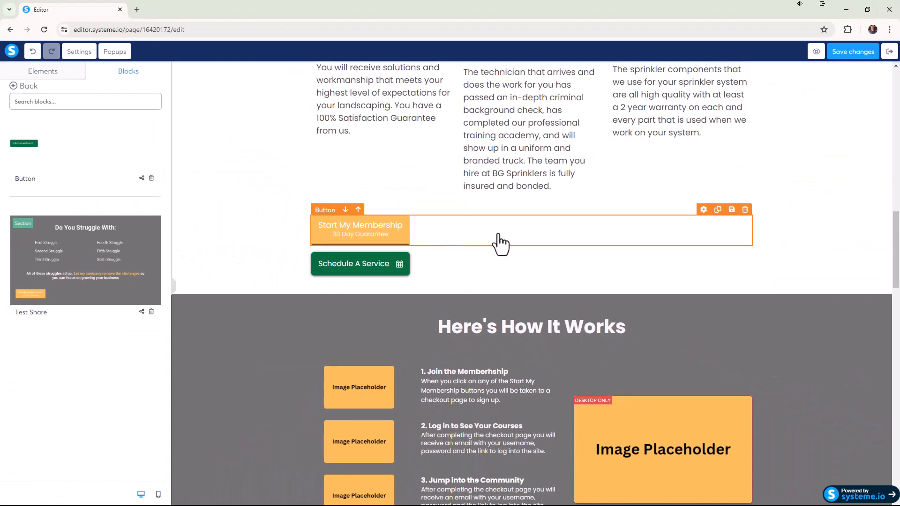
Delete the "Start My Membership" button from the Value Proposition section and save the page changes.
left_click(745, 210)
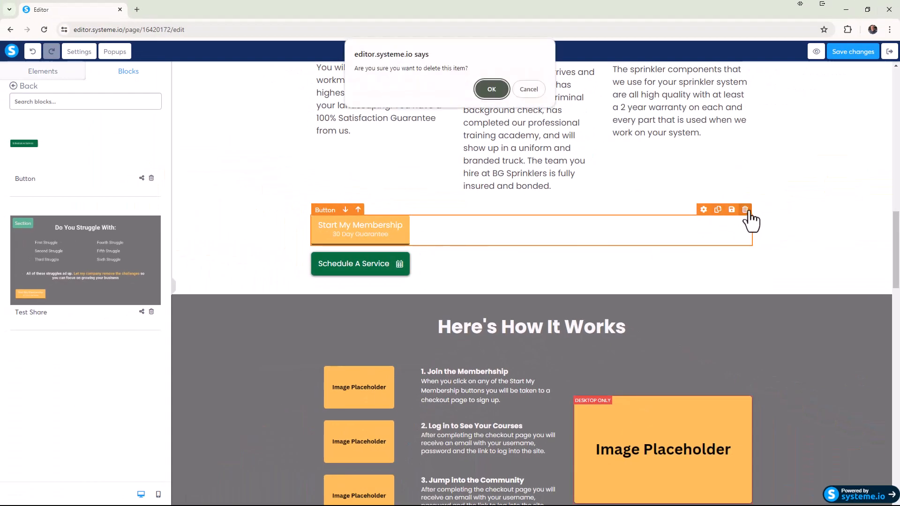
key("Return")
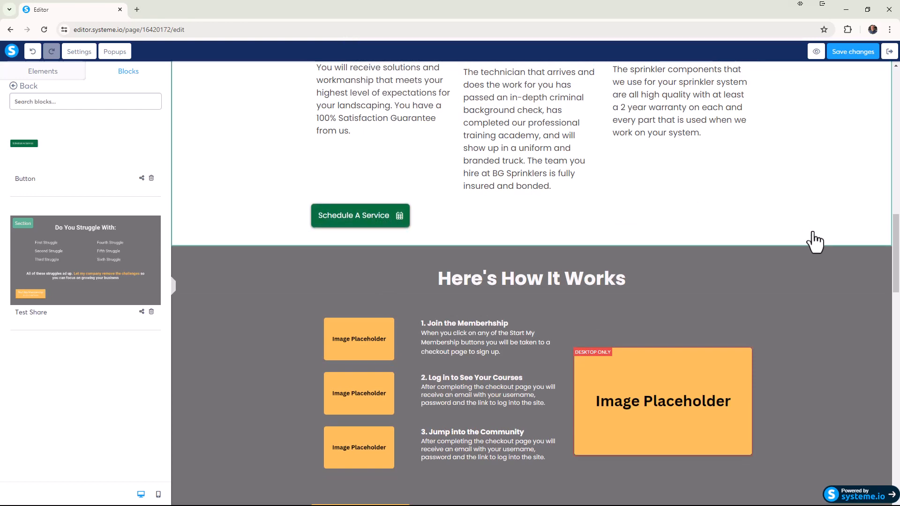
scroll(816, 241, "up", 5)
scroll(793, 251, "down", 2)
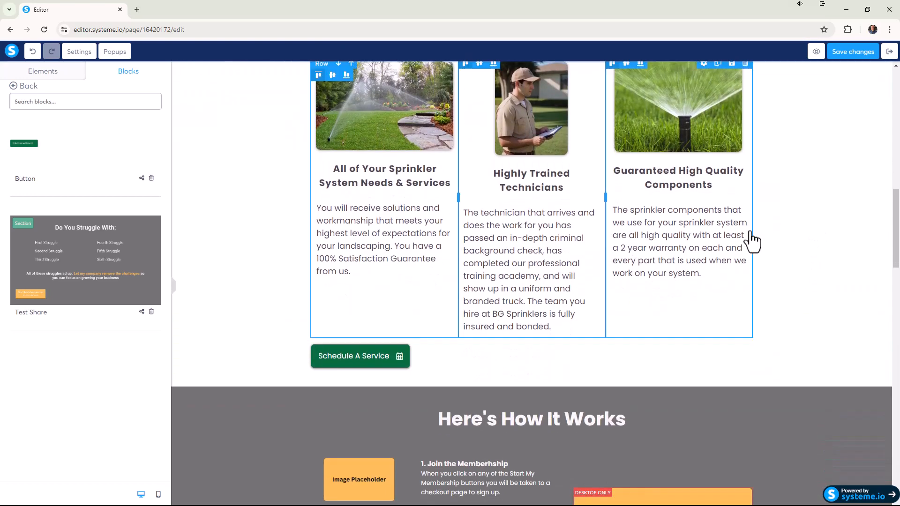
left_click(853, 51)
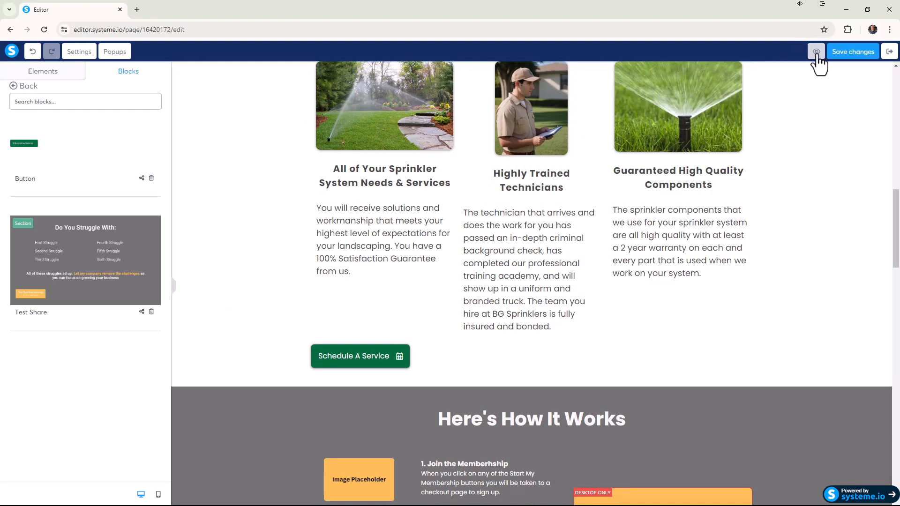
Preview the page without the preview-mode banner and examine the Value Proposition section and its headline.
left_click(816, 52)
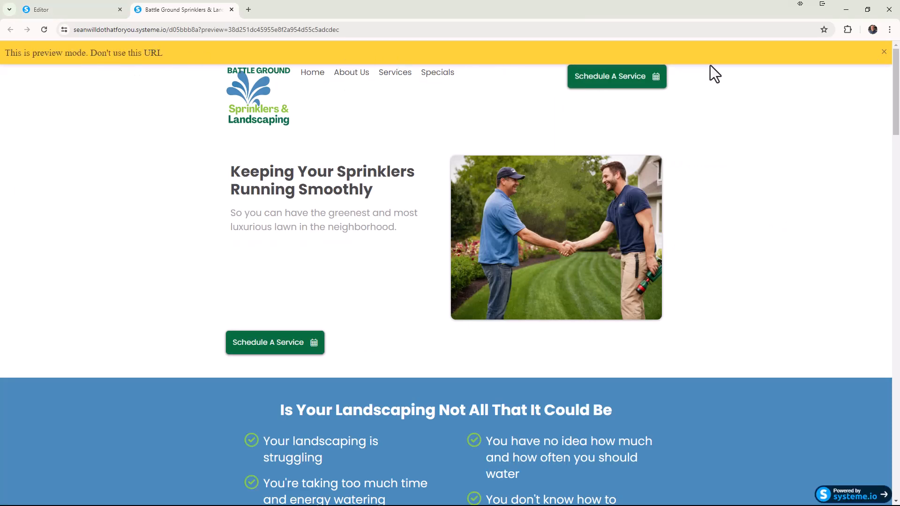
left_click(884, 53)
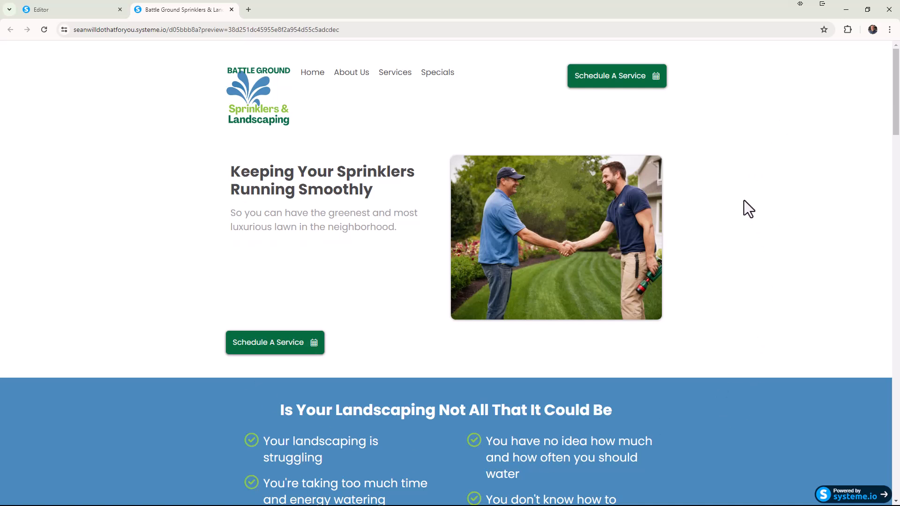
scroll(745, 196, "down", 5)
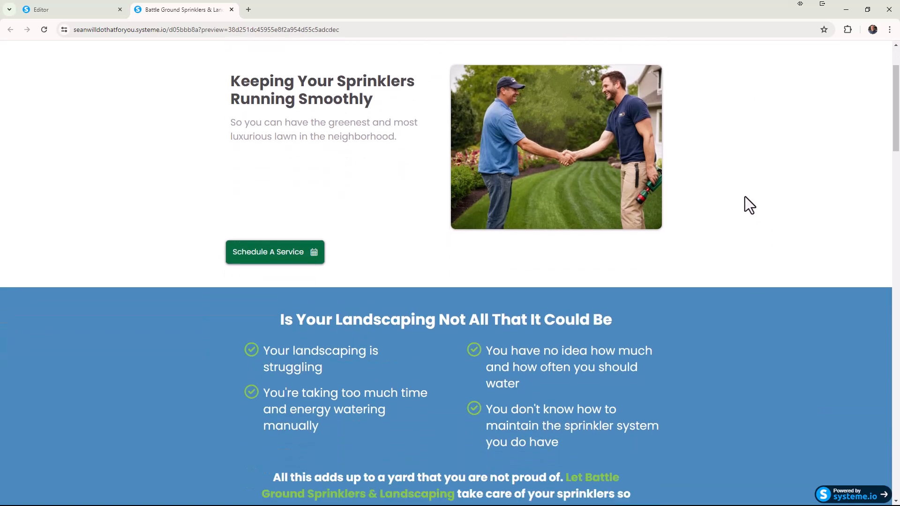
scroll(749, 205, "down", 8)
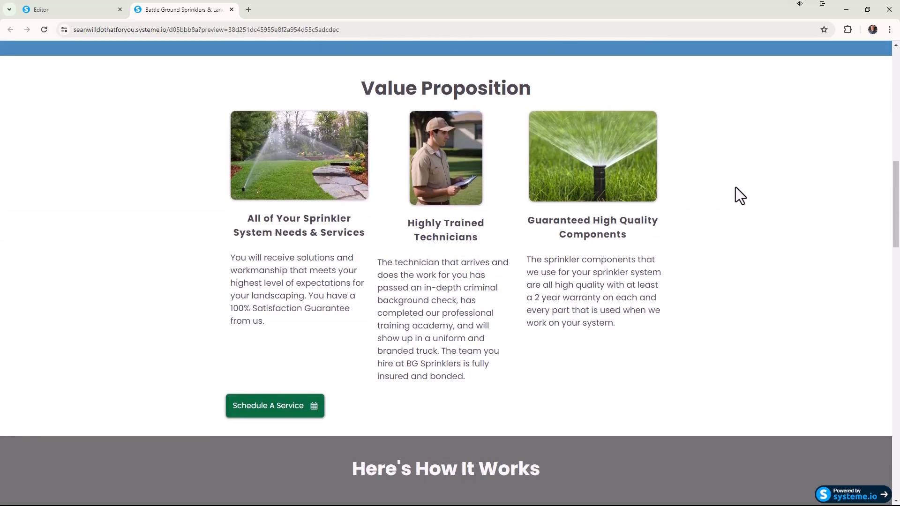
scroll(584, 156, "up", 3)
triple_click(475, 234)
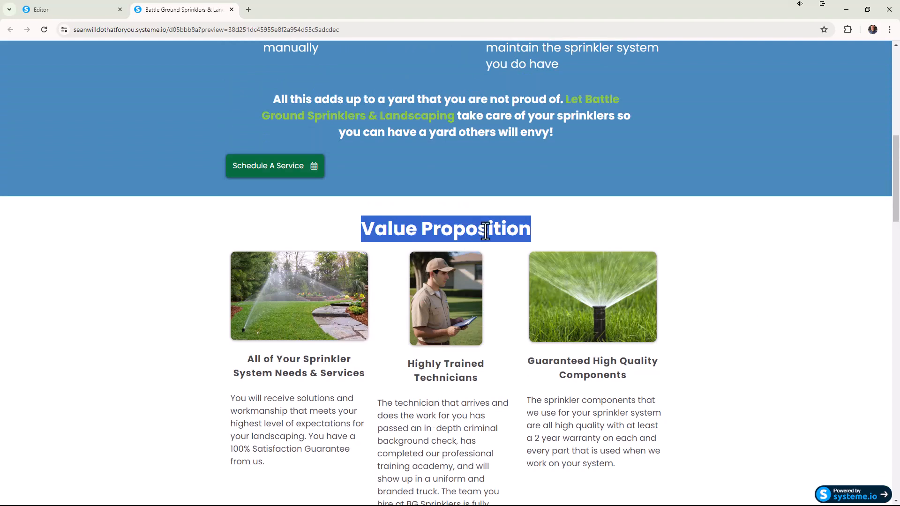
Return to the editor and change the "Value Proposition" headline to "Quality Services and Technicians".
left_click(89, 10)
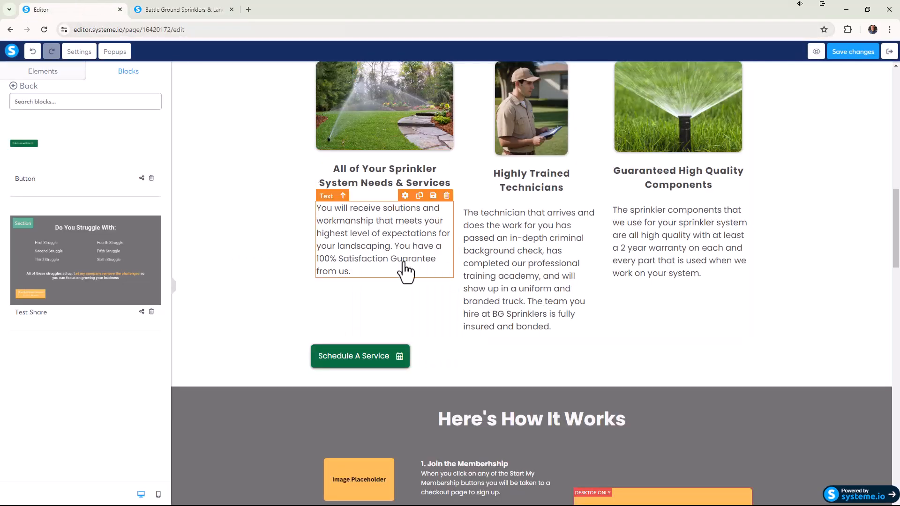
scroll(413, 277, "up", 3)
left_click(542, 230)
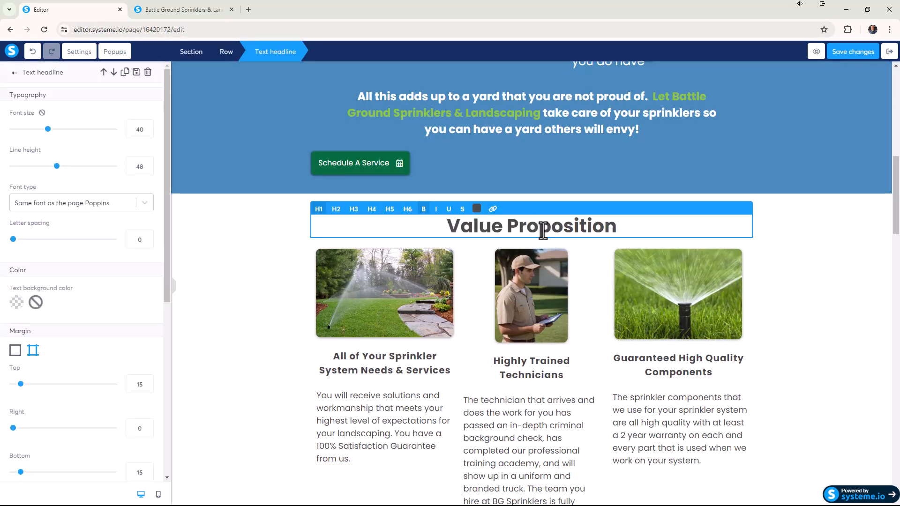
triple_click(543, 230)
type("Quality")
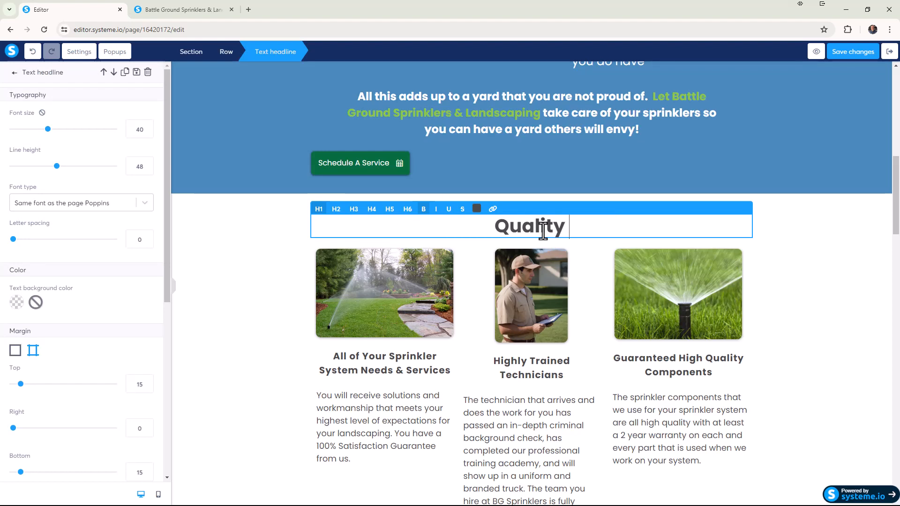
type(" Service")
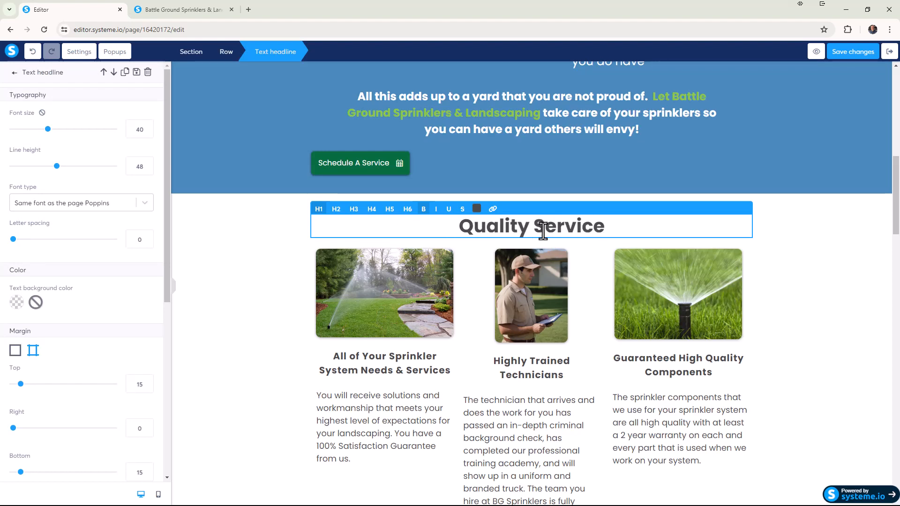
type("s and Technici")
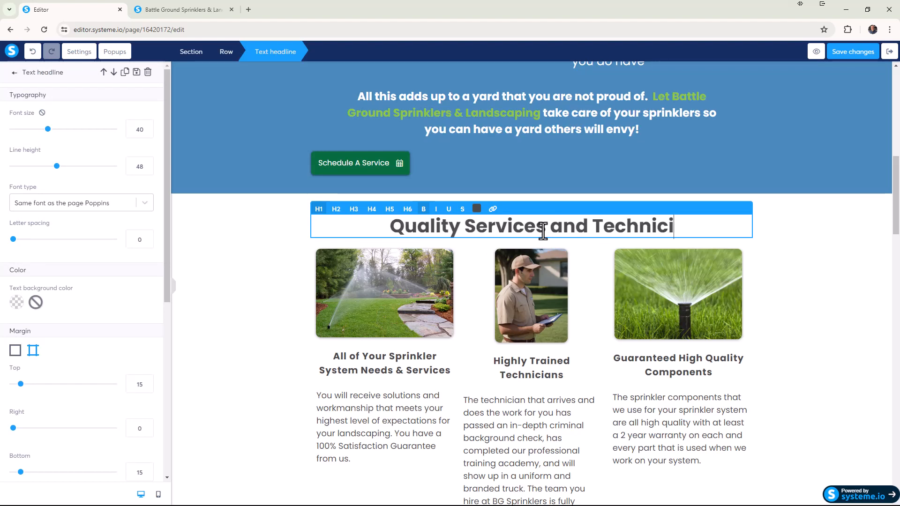
type("ans")
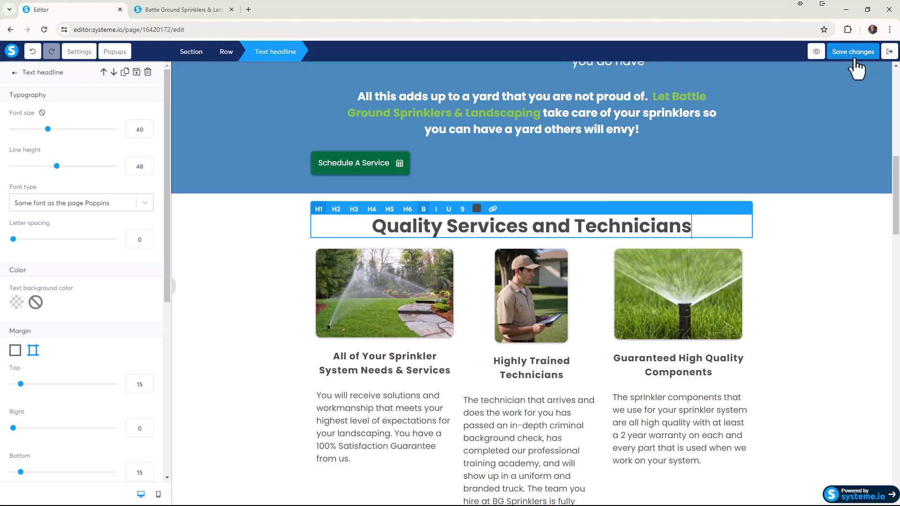
Preview the updated page without the preview-mode banner and examine the "Quality Services and Technicians" section.
left_click(816, 52)
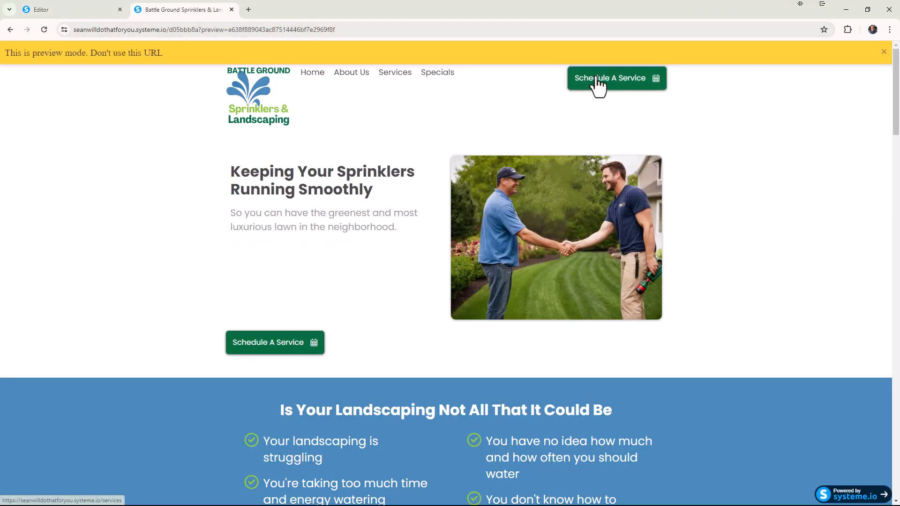
left_click(884, 52)
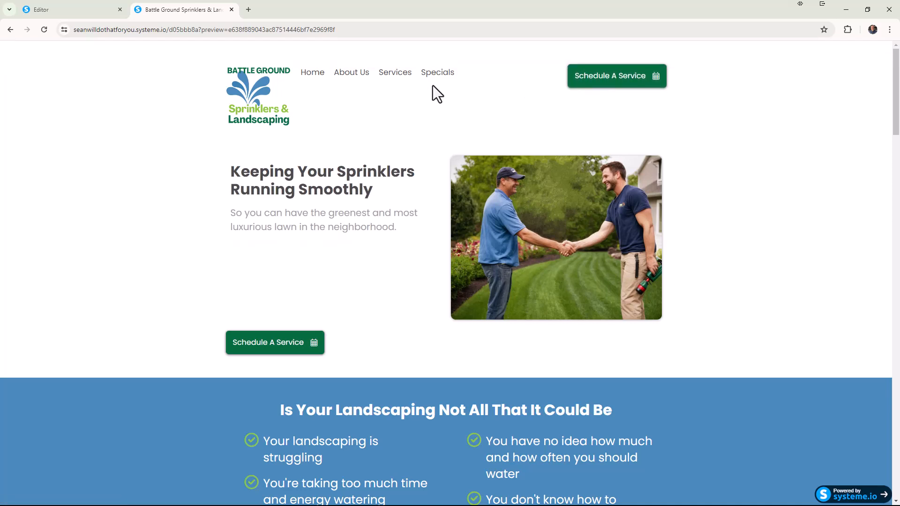
scroll(694, 105, "down", 7)
scroll(500, 272, "down", 2)
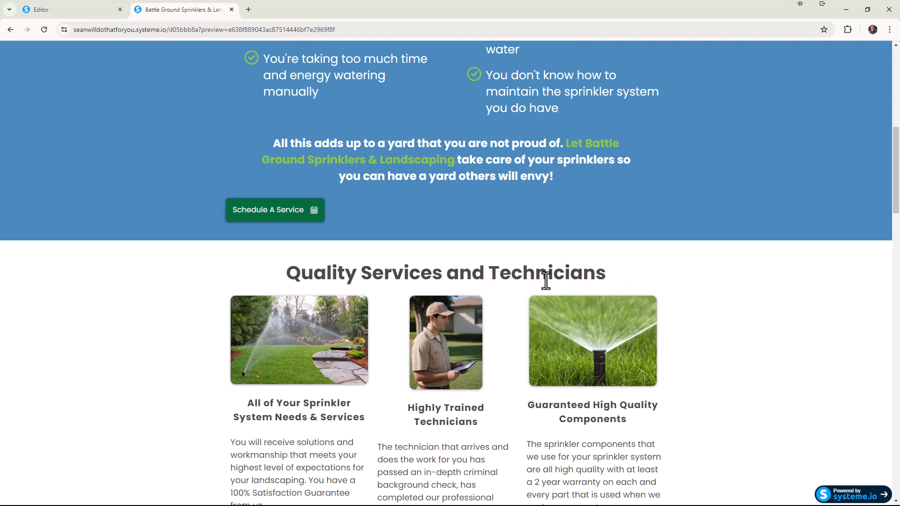
scroll(370, 260, "down", 1)
scroll(412, 253, "down", 2)
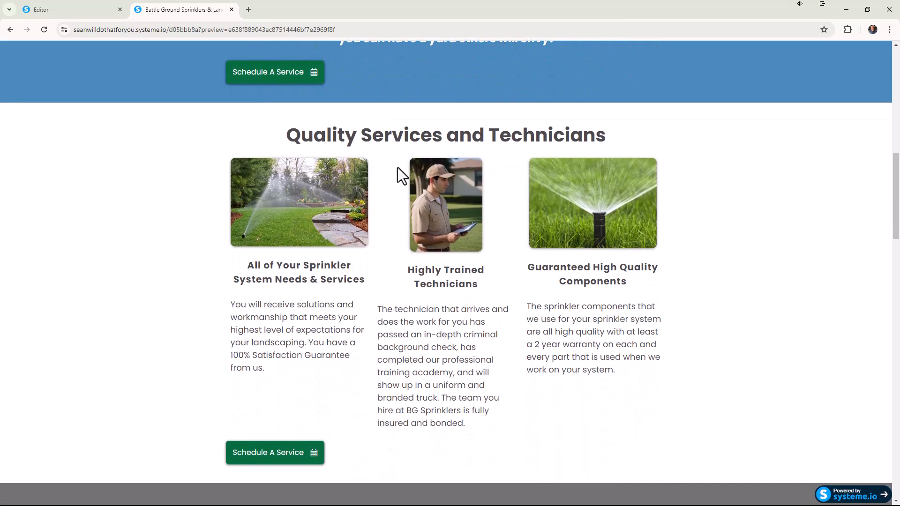
scroll(380, 237, "down", 2)
scroll(428, 300, "up", 2)
Inspect the preview page with the browser's developer tools to show its mobile device emulation.
right_click(714, 252)
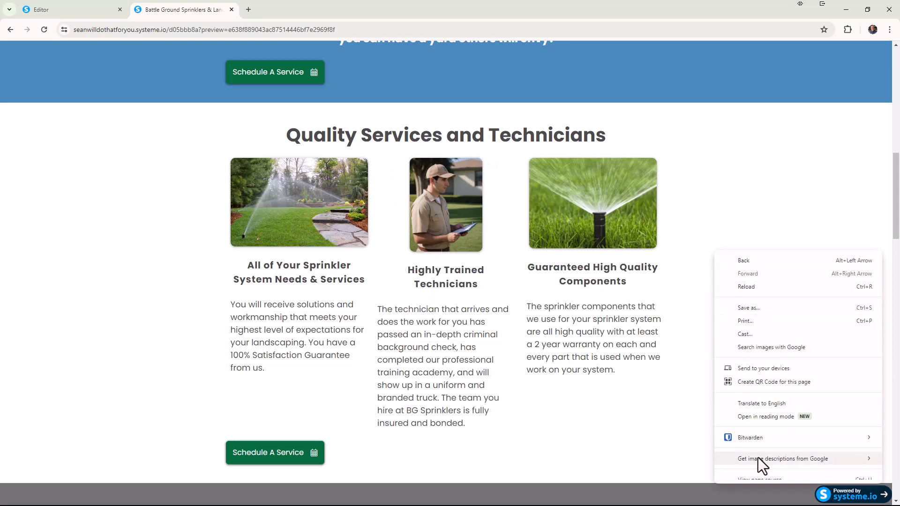
scroll(749, 477, "down", 1)
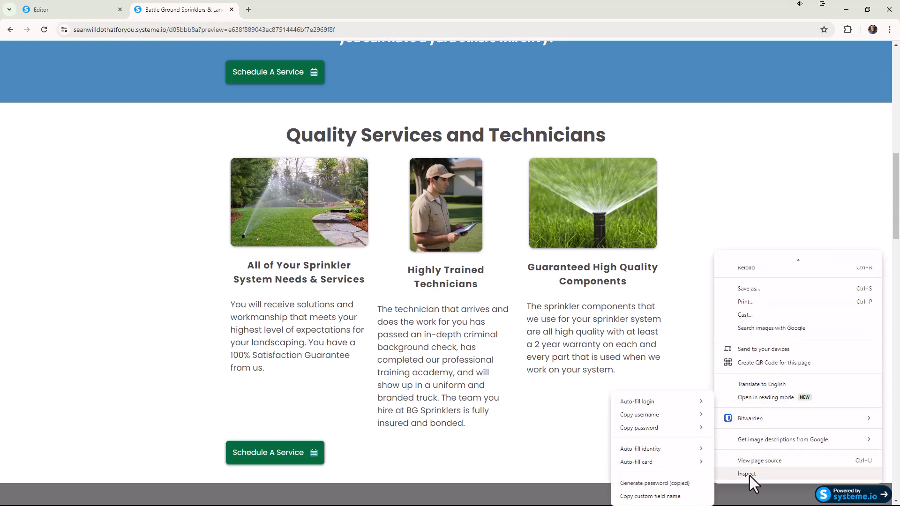
right_click(735, 172)
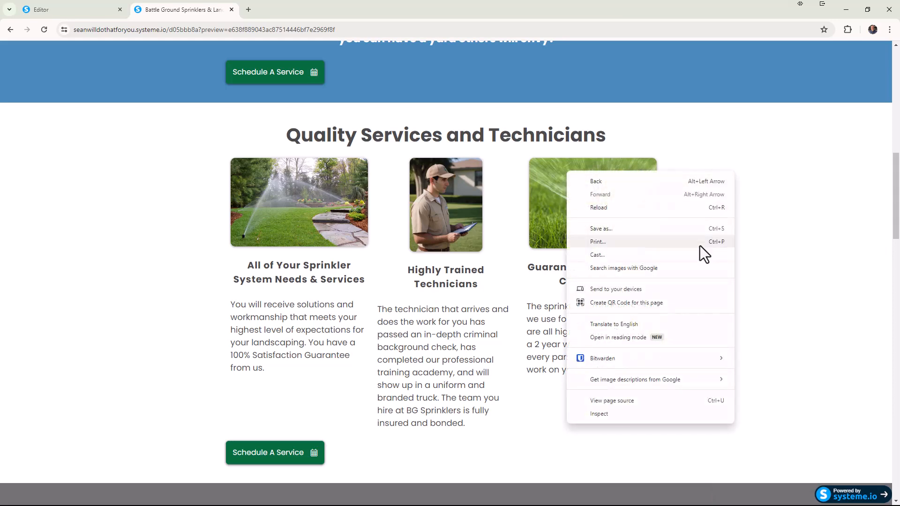
left_click(629, 412)
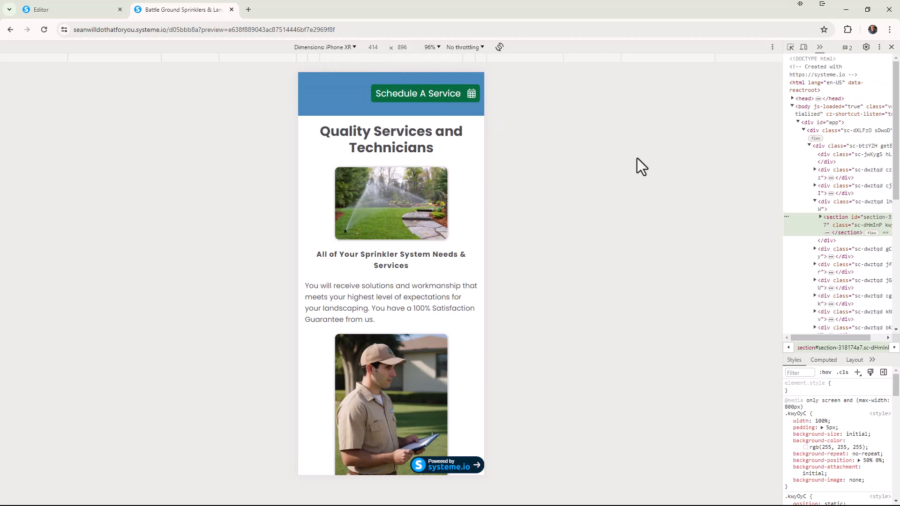
Examine the page's iPhone XR layout from the header through the "Quality Services and Technicians" section and its service button.
scroll(466, 223, "down", 1)
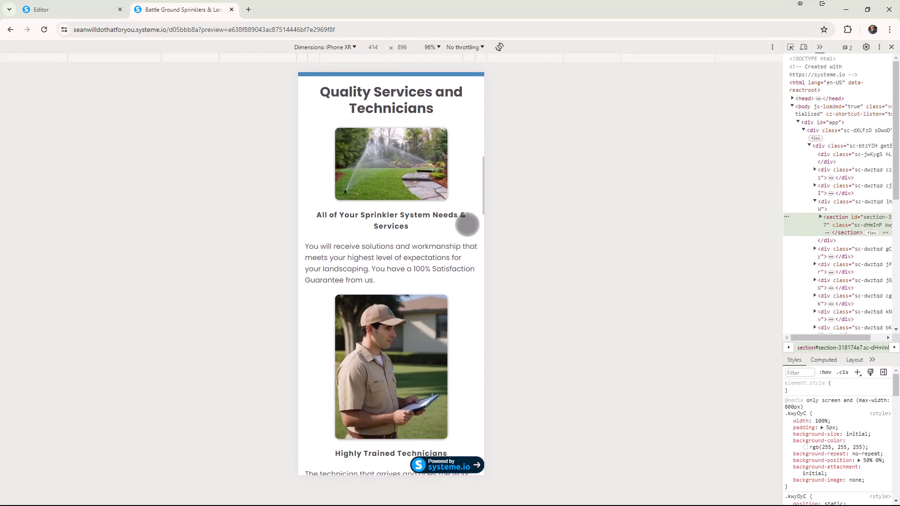
scroll(472, 203, "up", 2)
scroll(471, 203, "up", 8)
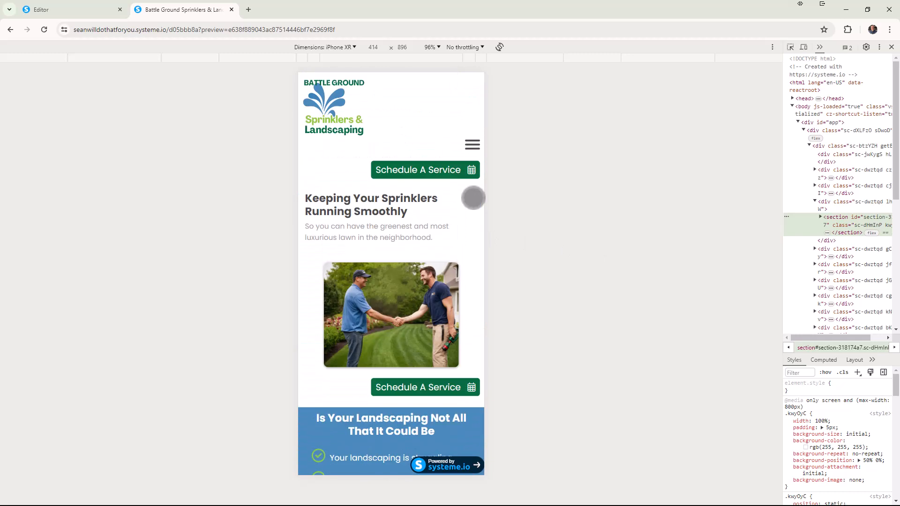
scroll(450, 225, "down", 4)
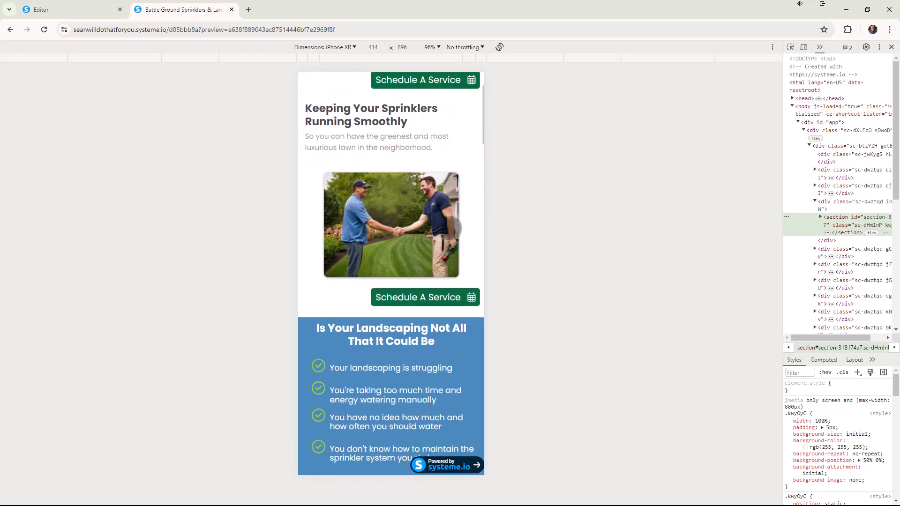
scroll(451, 233, "down", 8)
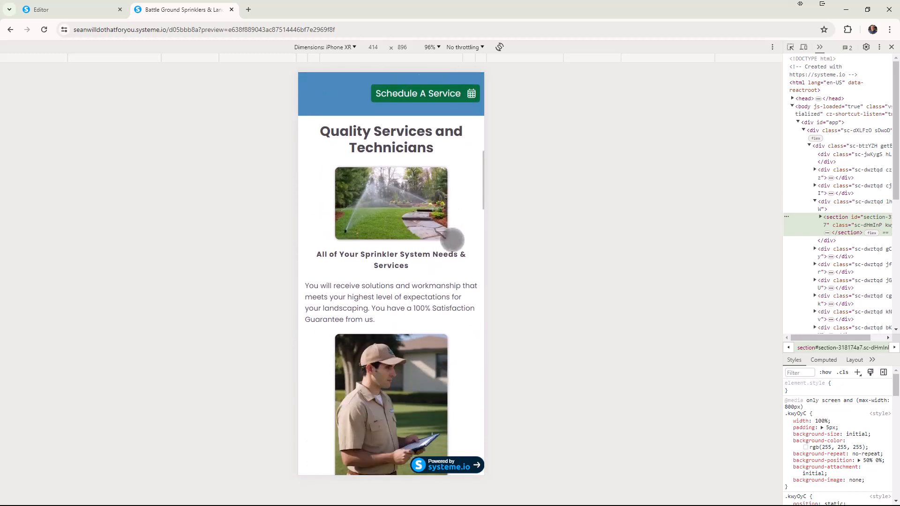
scroll(451, 277, "down", 6)
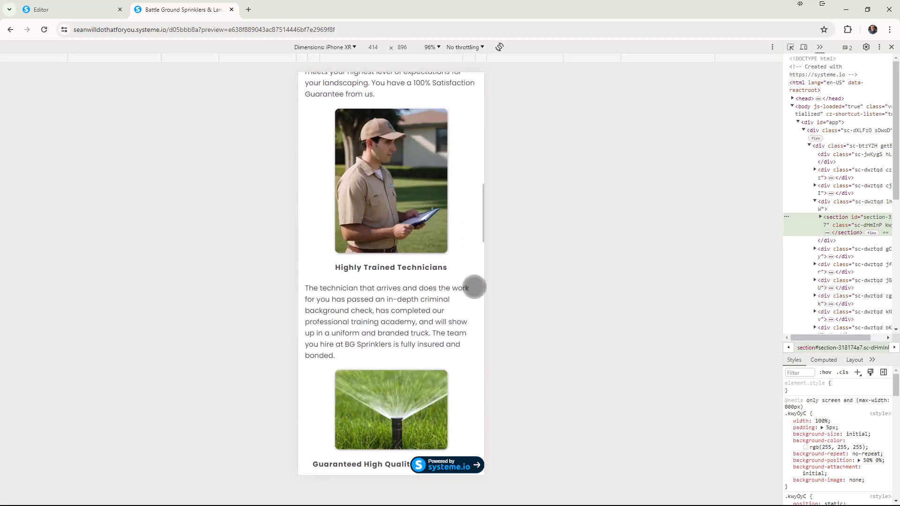
scroll(479, 286, "down", 3)
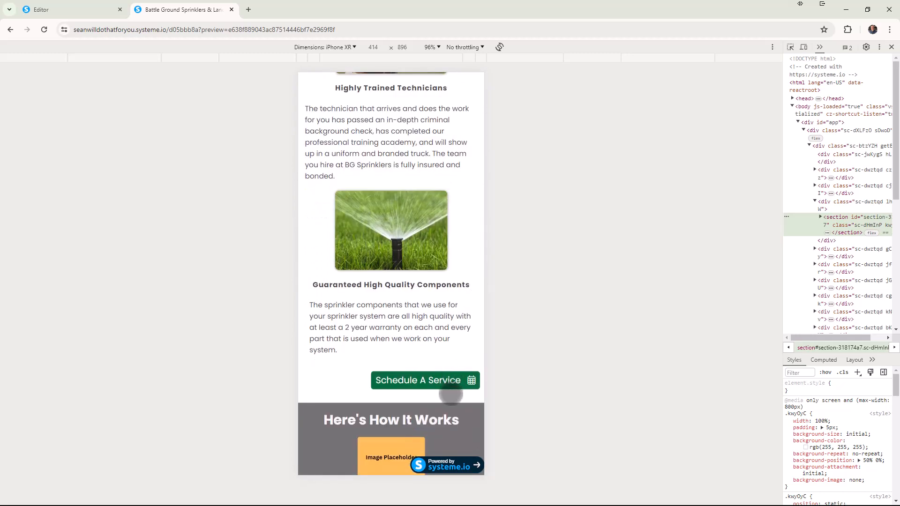
scroll(430, 347, "up", 3)
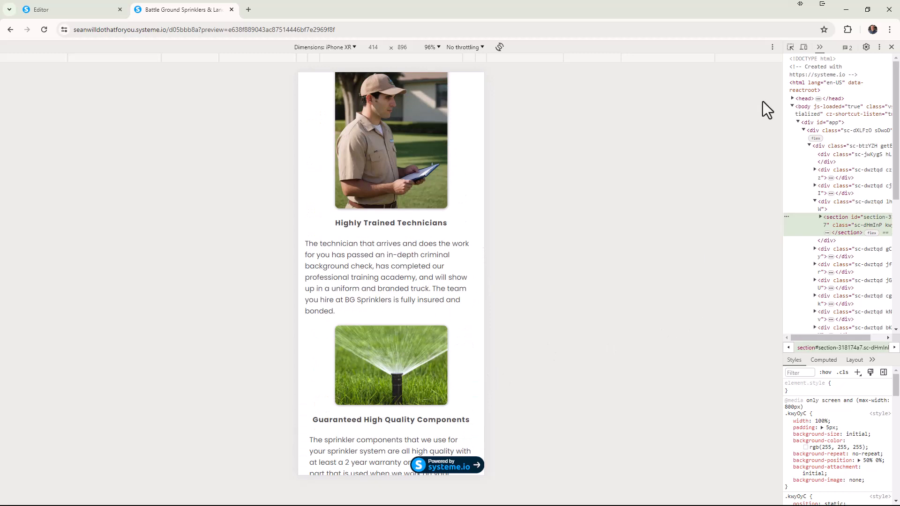
Emulate the Surface Duo and examine the layout of the "Quality Services and Technicians" section.
left_click(352, 48)
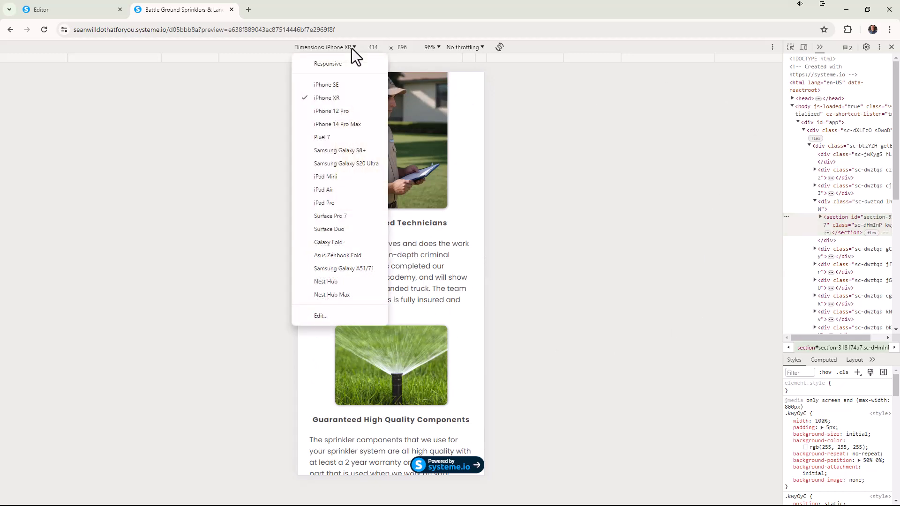
left_click(345, 232)
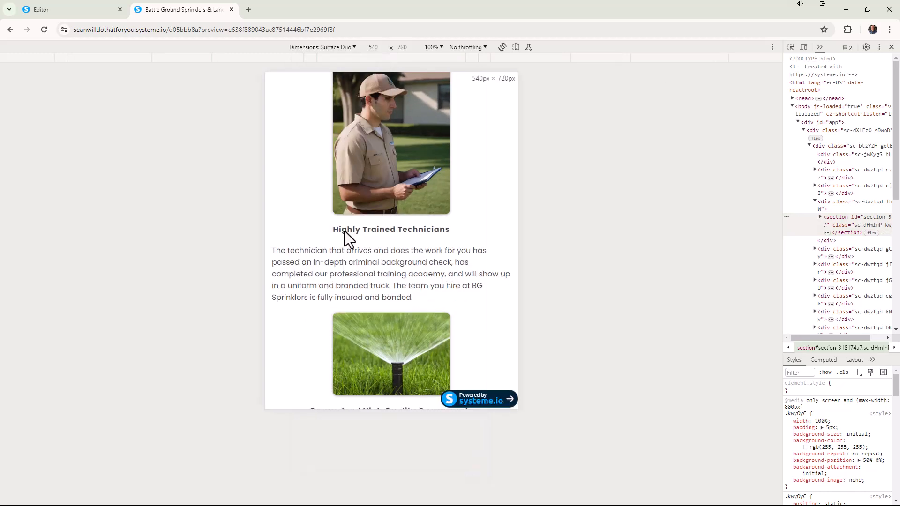
scroll(502, 238, "up", 6)
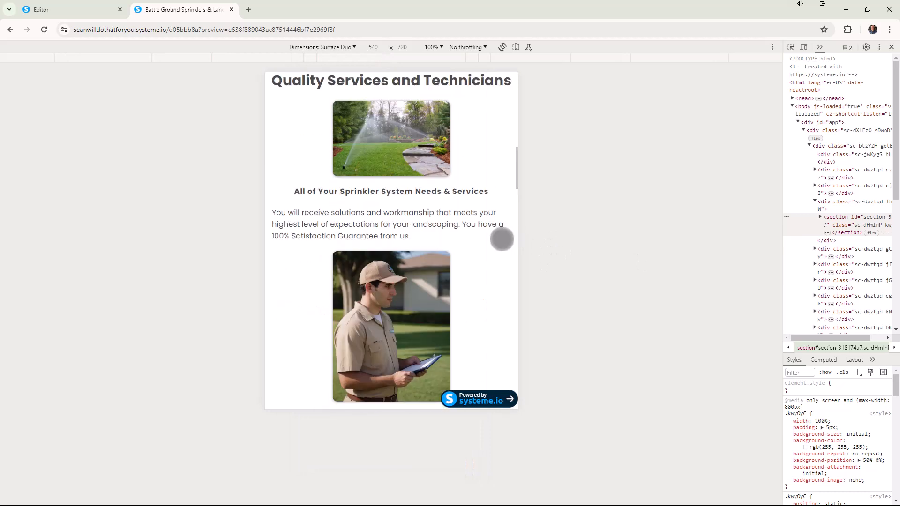
scroll(502, 239, "down", 2)
scroll(502, 240, "up", 2)
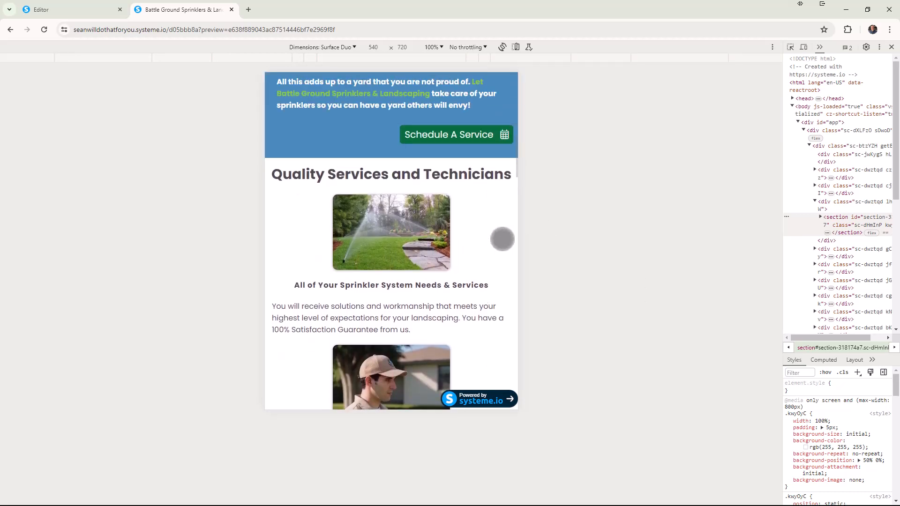
scroll(502, 238, "down", 1)
scroll(492, 239, "down", 1)
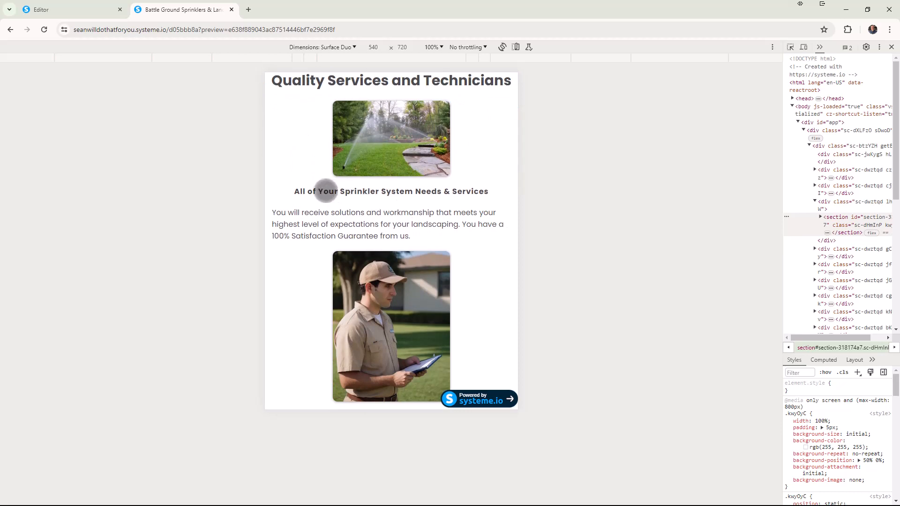
scroll(356, 199, "down", 2)
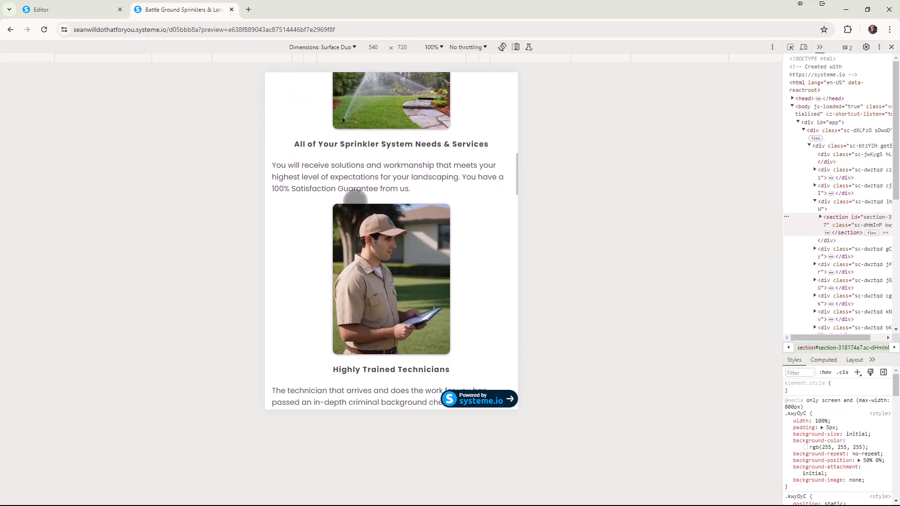
scroll(375, 206, "down", 4)
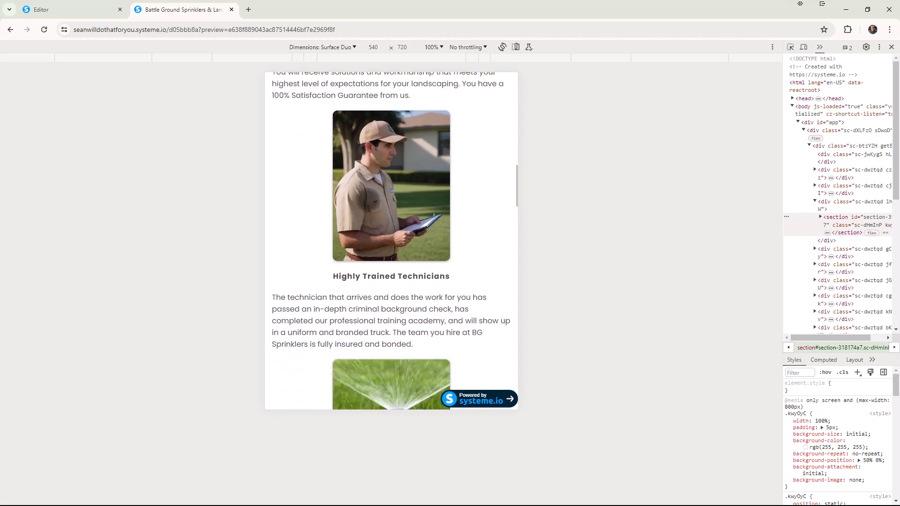
scroll(380, 208, "down", 3)
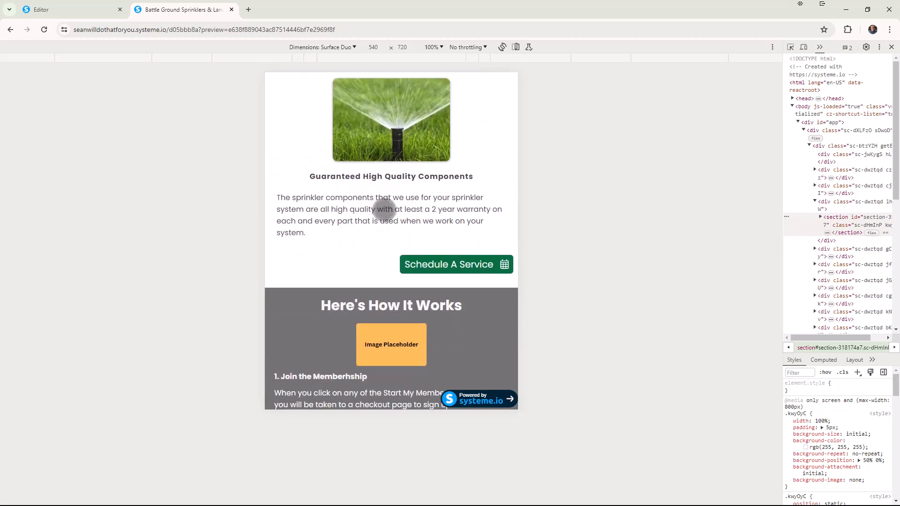
Emulate responsive dimensions and examine the section's three-column layout at widths of about 1629, 1305 and 1479 pixels.
left_click(354, 46)
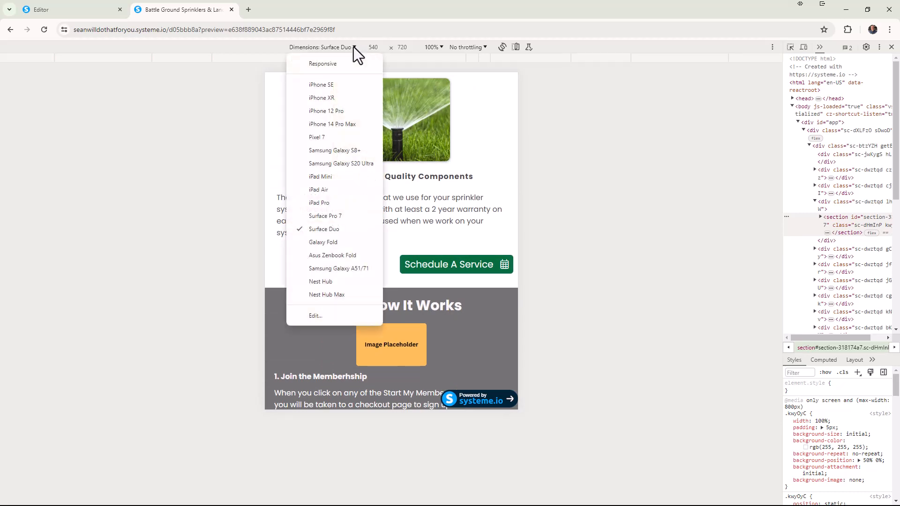
left_click(664, 136)
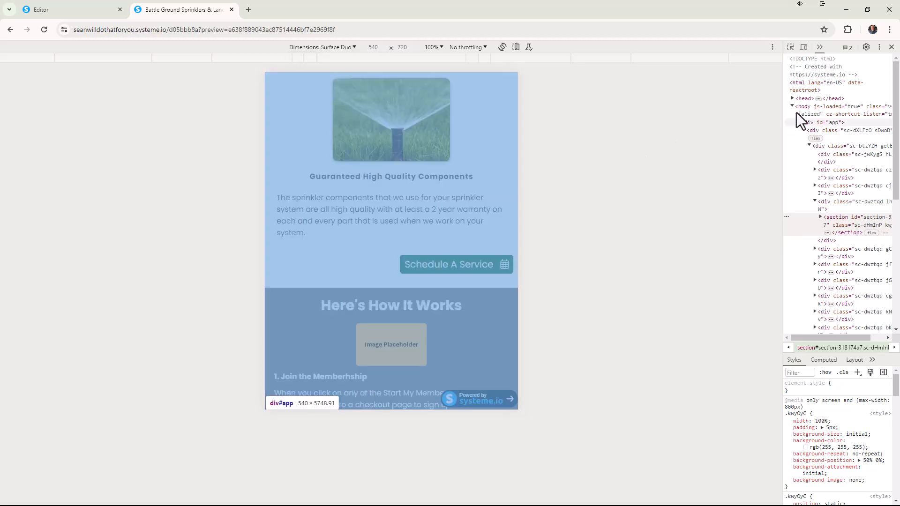
left_click(354, 47)
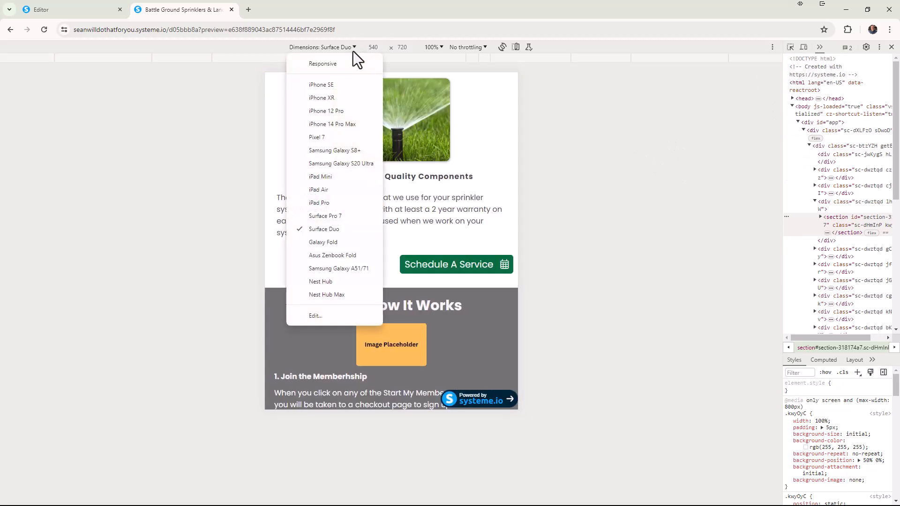
left_click(339, 63)
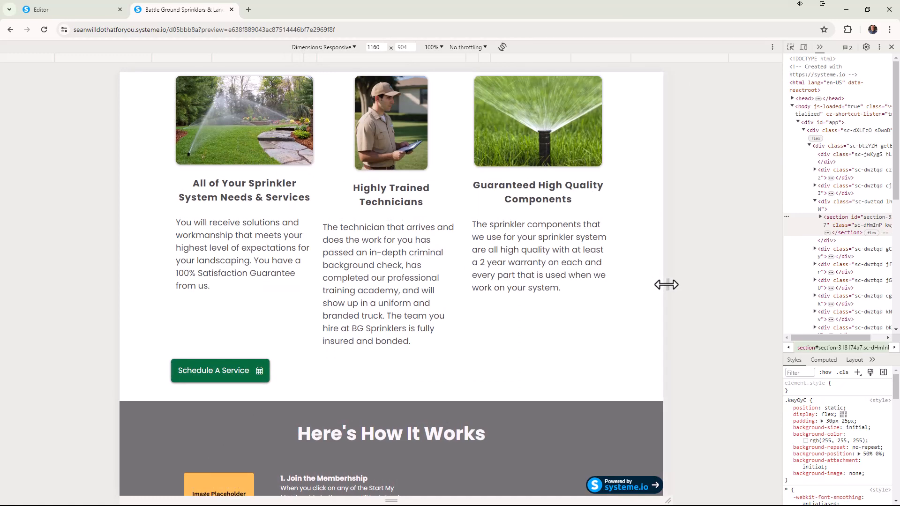
left_click_drag(667, 284, 798, 290)
scroll(675, 271, "up", 4)
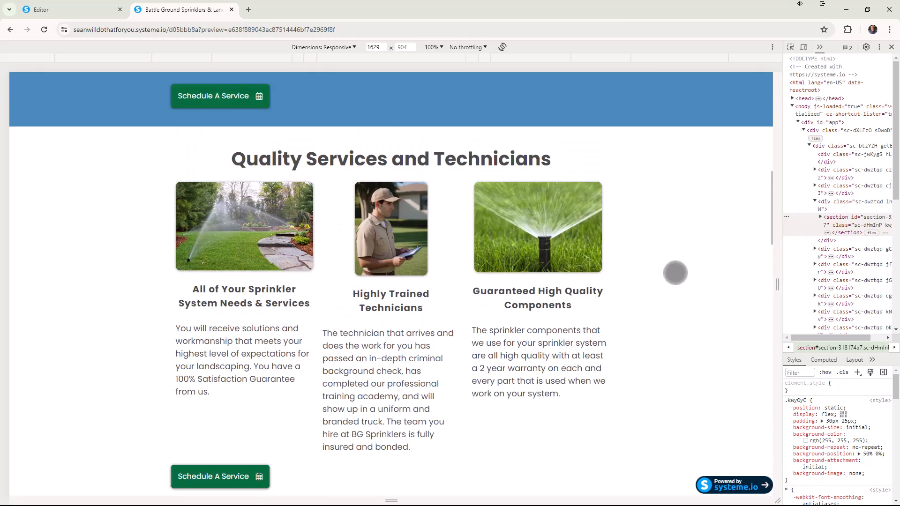
left_click_drag(773, 284, 697, 290)
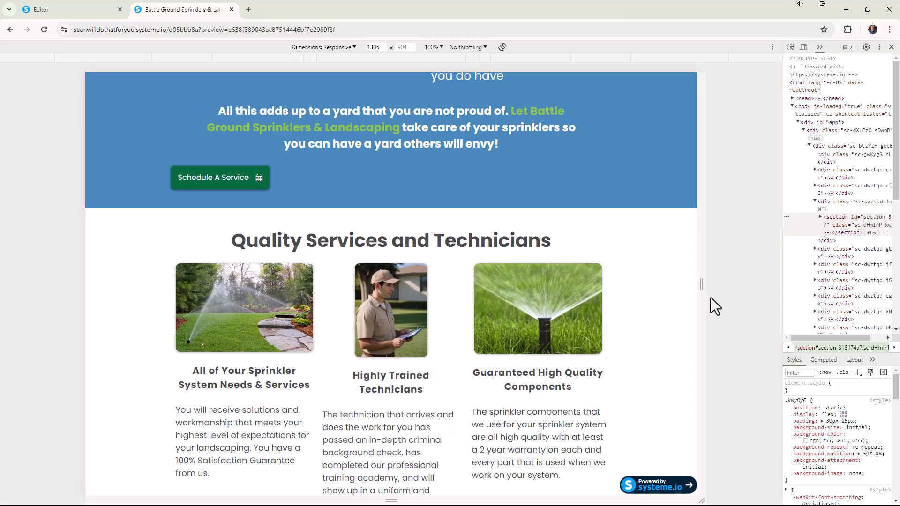
left_click_drag(701, 287, 742, 296)
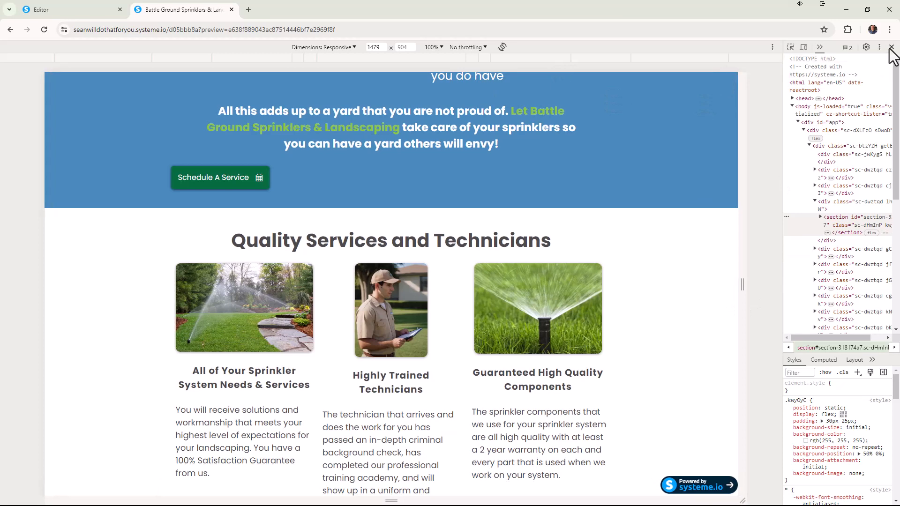
Close the developer tools and, in the editor, set the "Quality Services and Technicians" headline's bottom margin to 25.
left_click(891, 47)
left_click(85, 12)
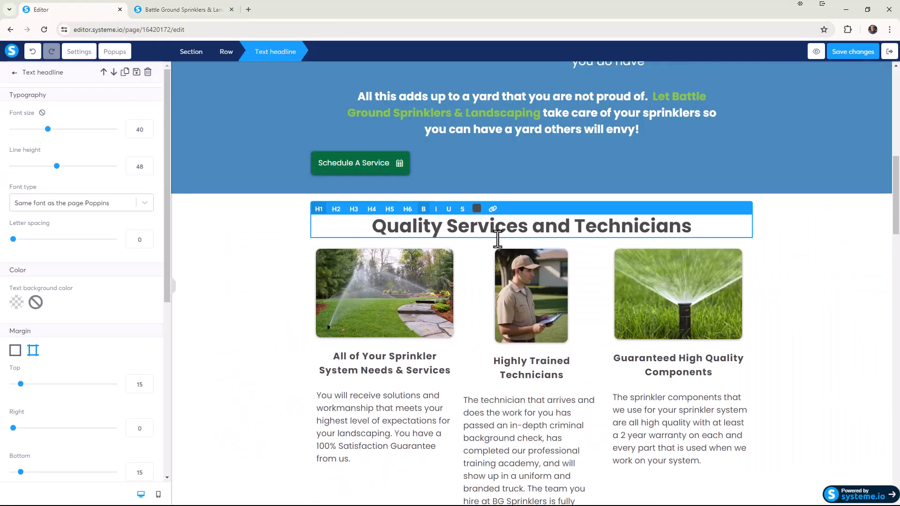
left_click(485, 255)
left_click(479, 244)
scroll(128, 316, "down", 2)
scroll(103, 319, "down", 1)
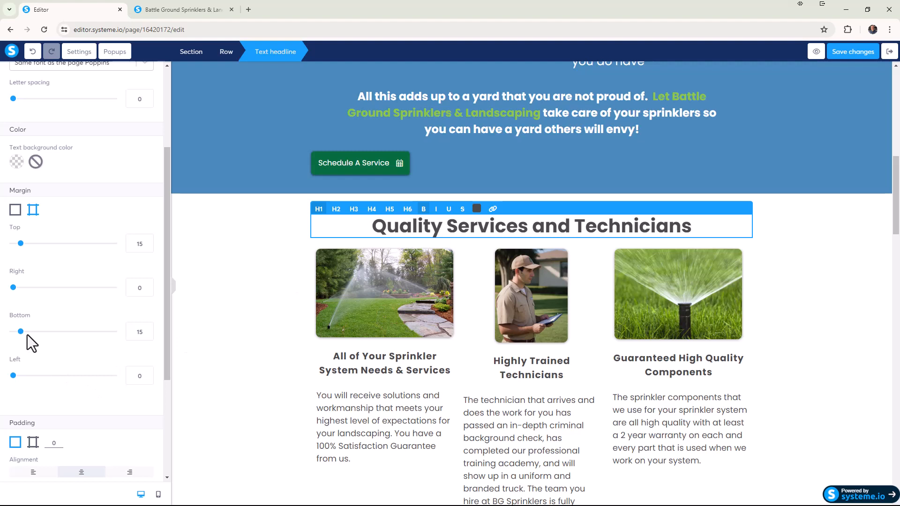
left_click(147, 330)
left_click(148, 330)
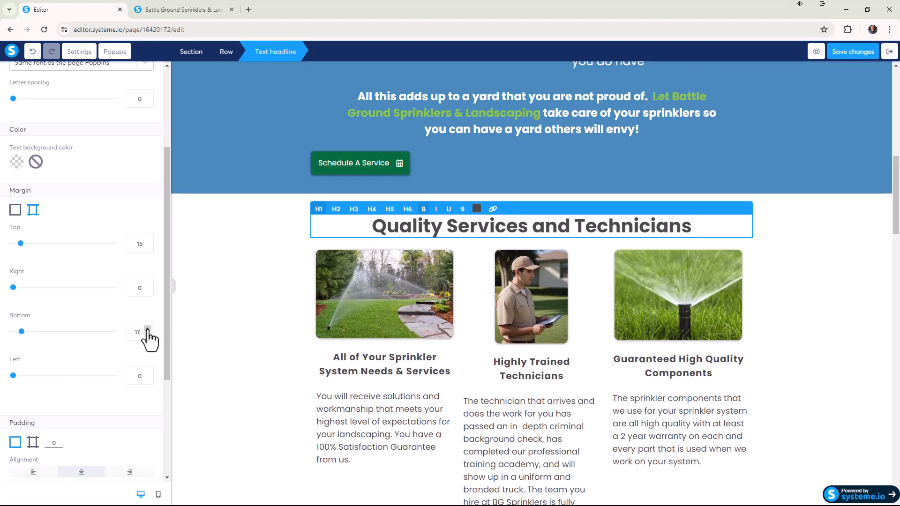
left_click(147, 330)
left_click(147, 330)
left_click(147, 329)
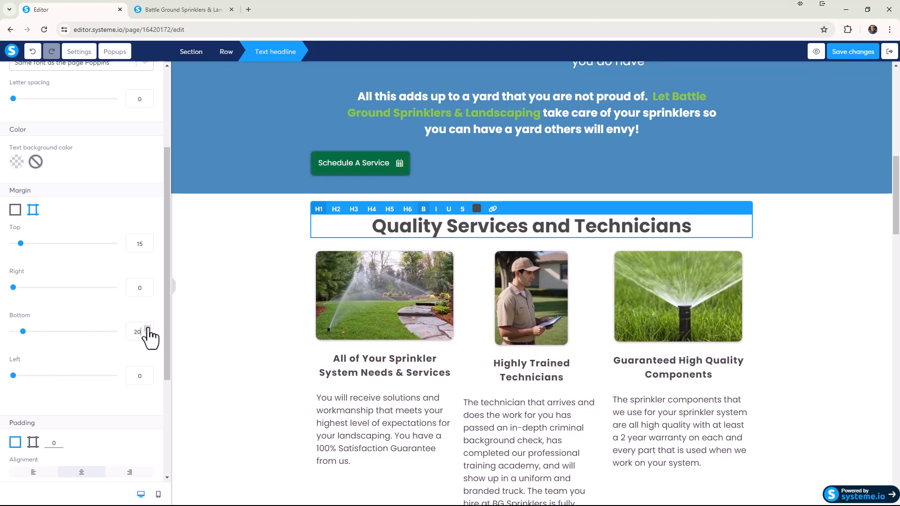
left_click(147, 330)
left_click(147, 329)
left_click(147, 329)
left_click(148, 329)
left_click(148, 329)
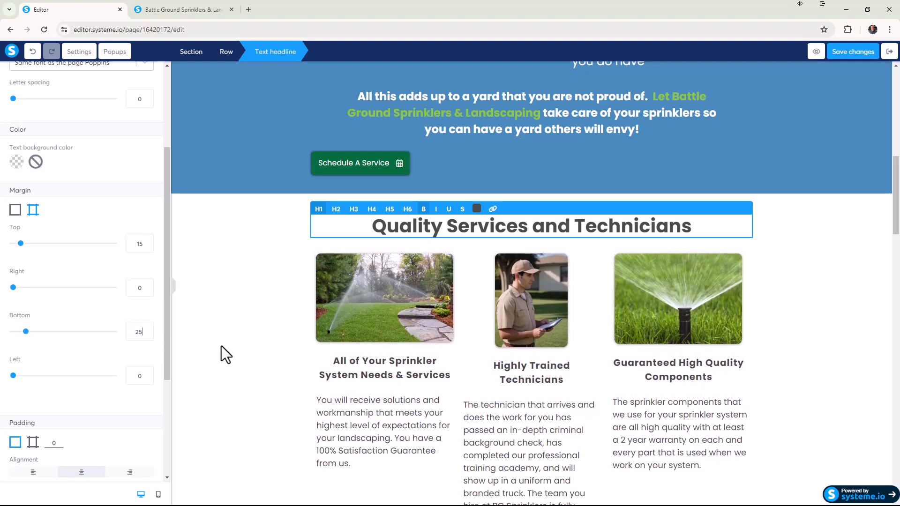
left_click(220, 443)
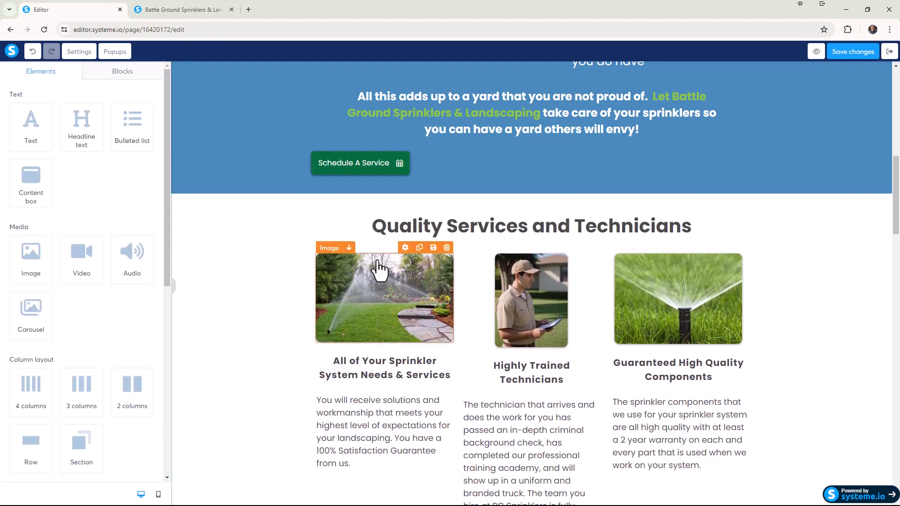
Save the page changes and preview the updated page.
left_click(854, 52)
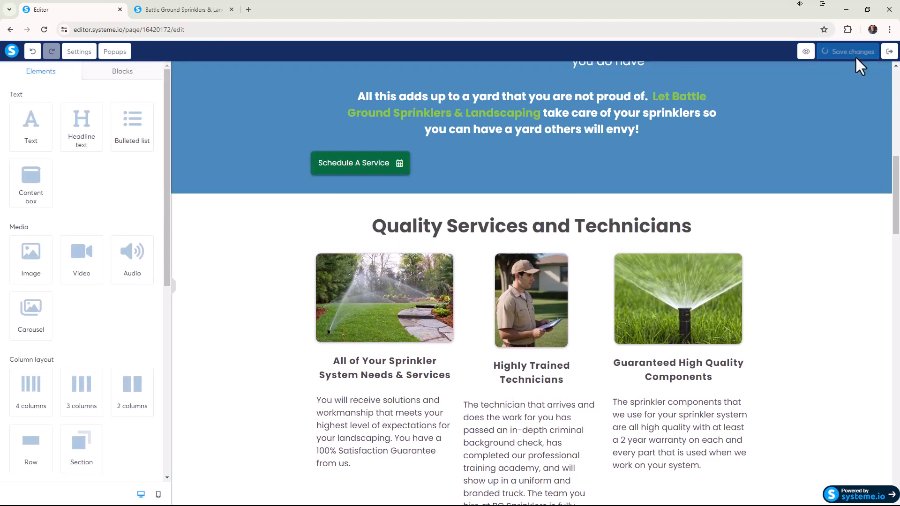
left_click(806, 52)
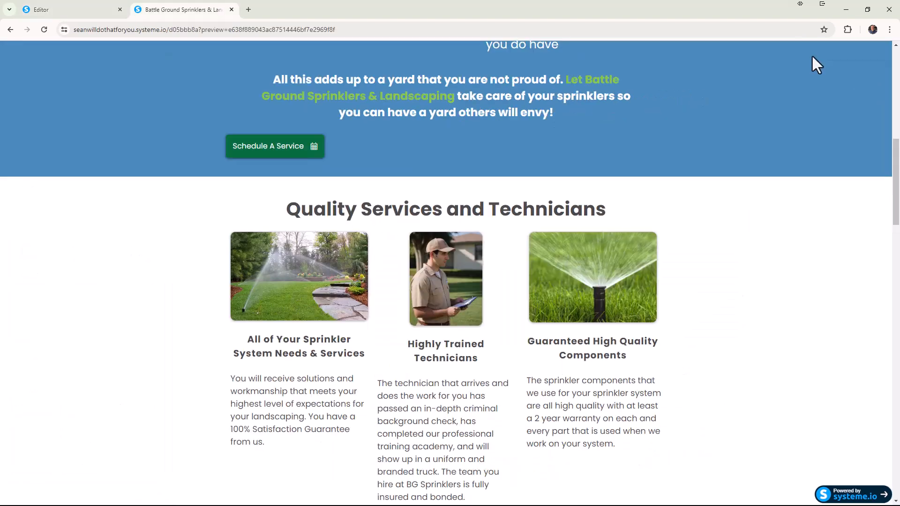
scroll(399, 197, "down", 3)
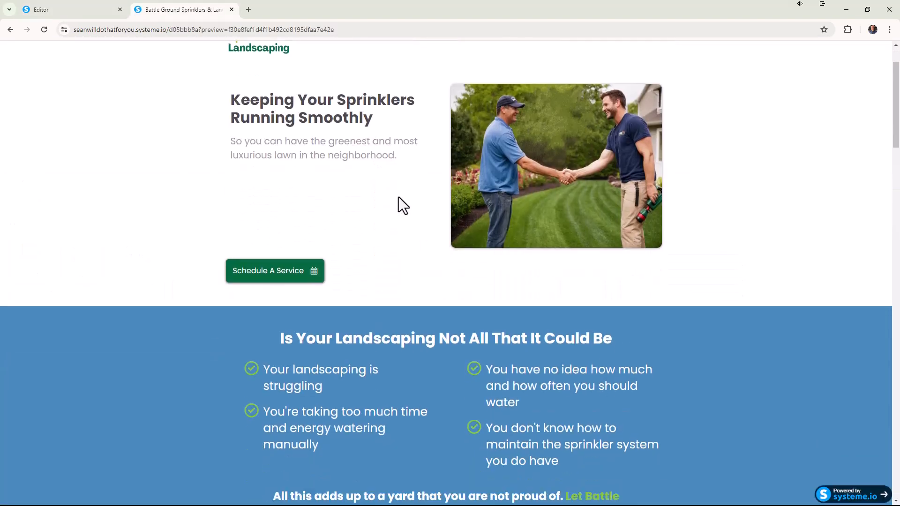
Check the "Quality Services and Technicians" section in the preview, and in the editor set its headline's bottom margin to 30.
scroll(398, 197, "down", 6)
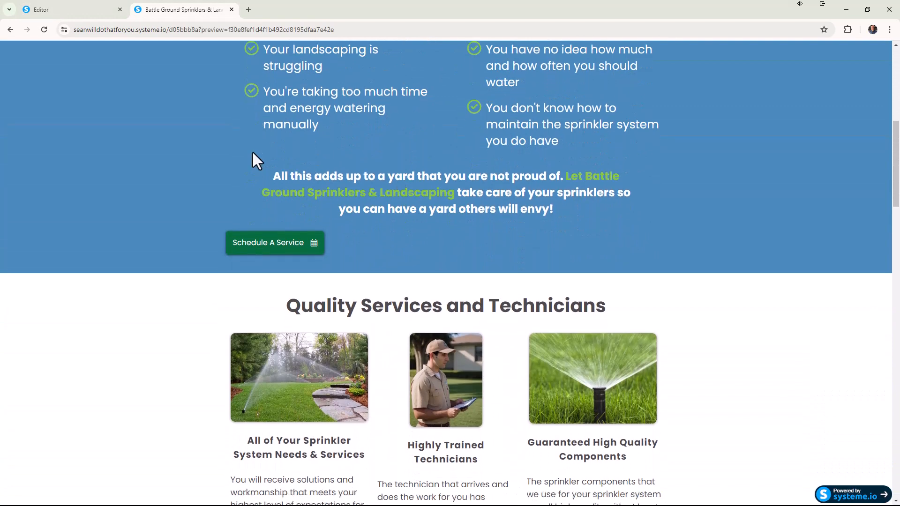
scroll(101, 421, "down", 3)
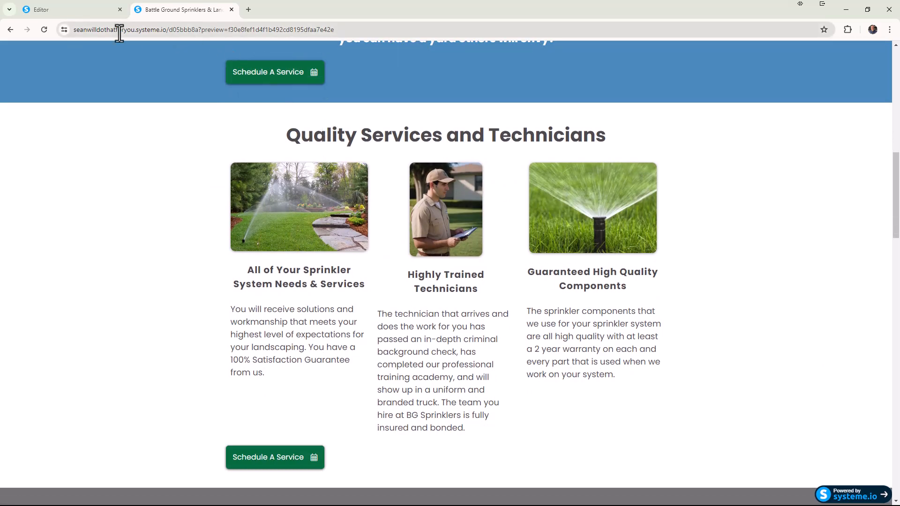
left_click(91, 9)
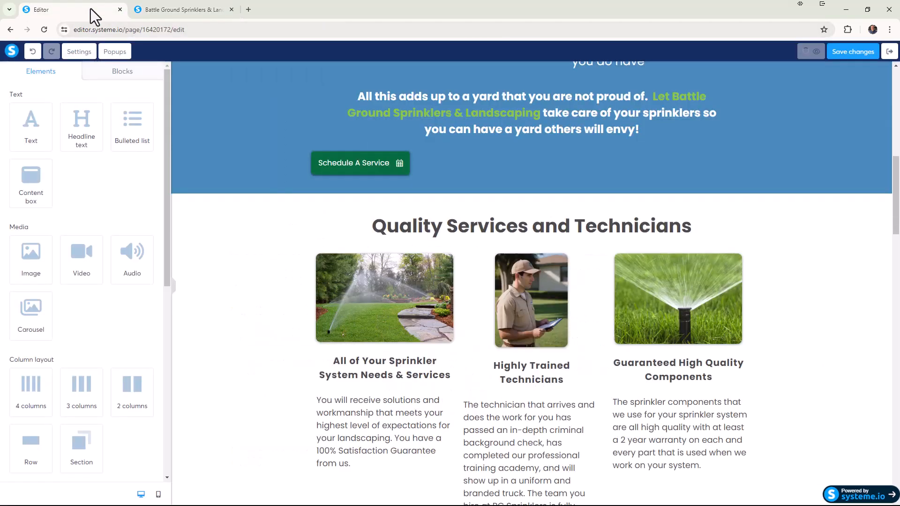
left_click(401, 235)
scroll(143, 286, "down", 3)
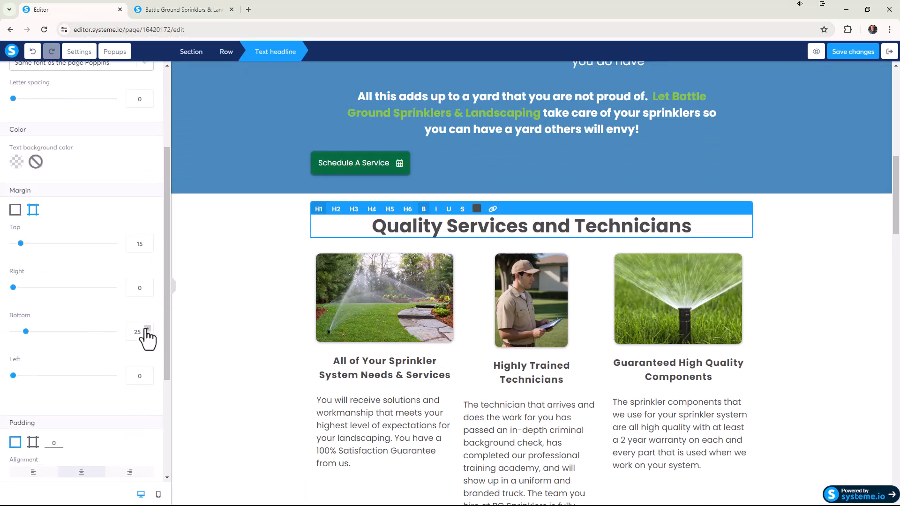
left_click(147, 329)
left_click(147, 329)
left_click(147, 329)
left_click(147, 329)
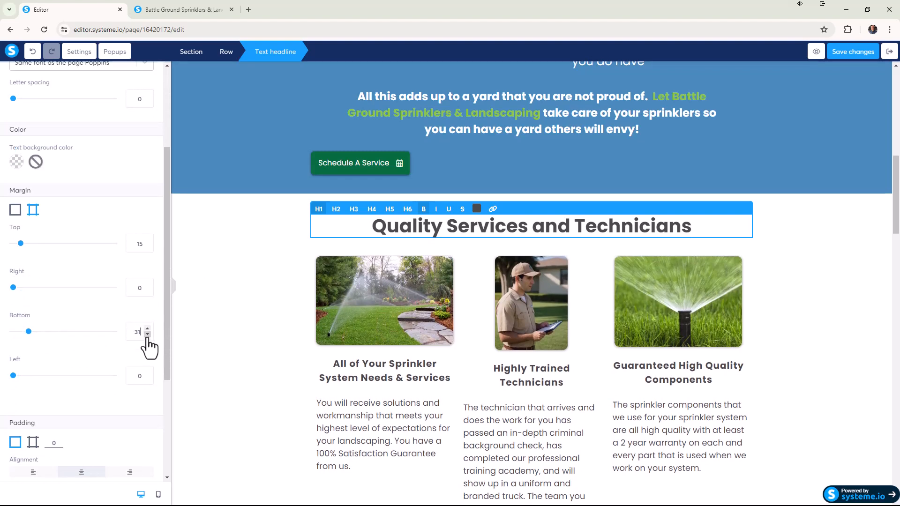
Save the page changes and open an updated preview of the page from the editor.
left_click(838, 54)
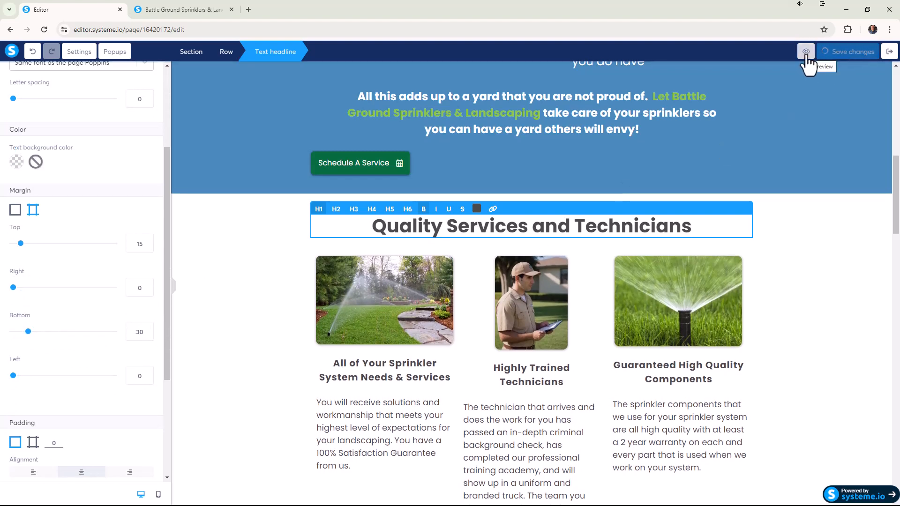
left_click(193, 14)
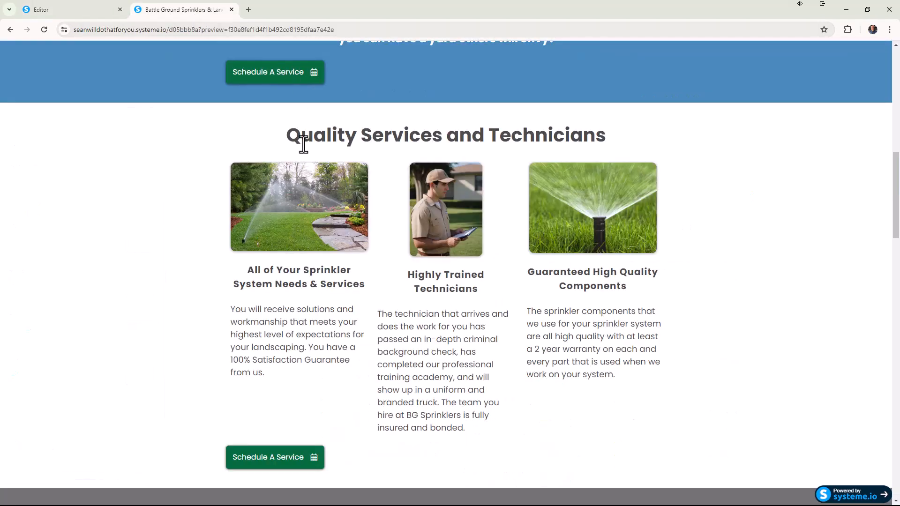
left_click(44, 30)
left_click(81, 14)
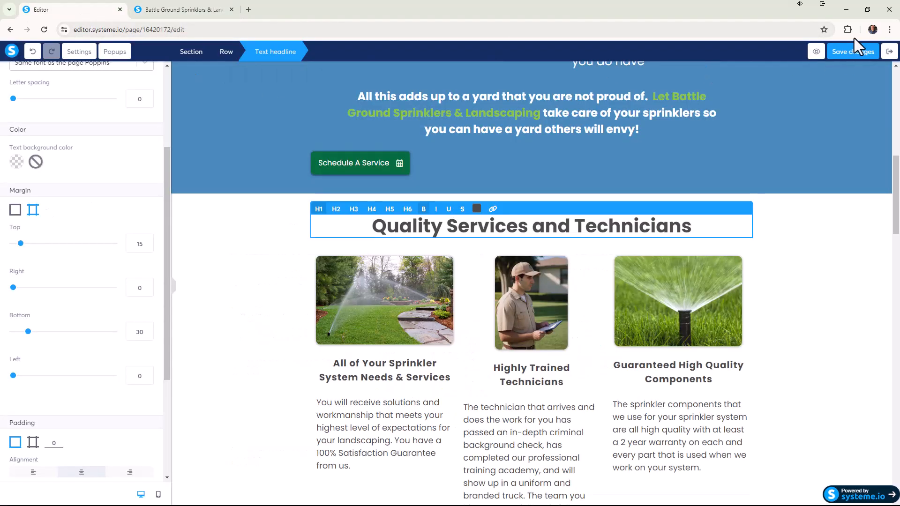
left_click(816, 52)
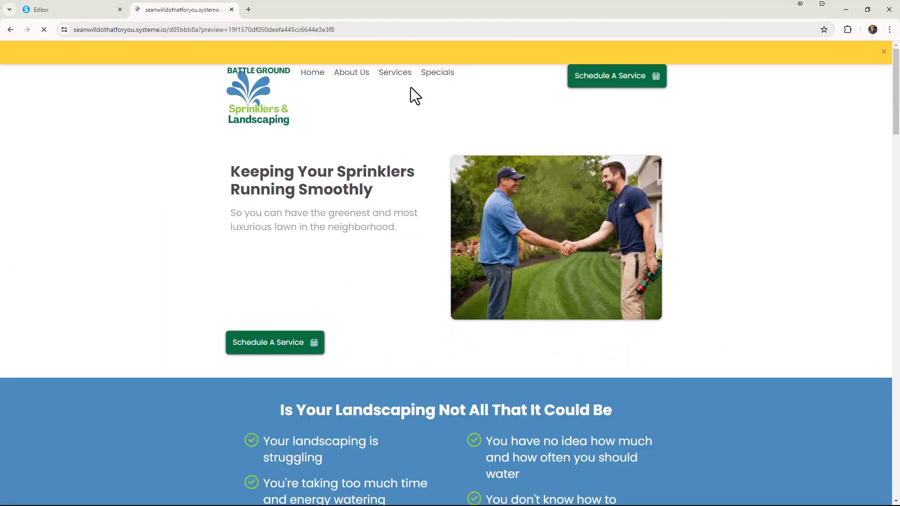
Dismiss the preview-mode notice and examine the spacing between the "Quality Services and Technicians" headline and its three columns.
left_click(883, 53)
scroll(749, 197, "down", 10)
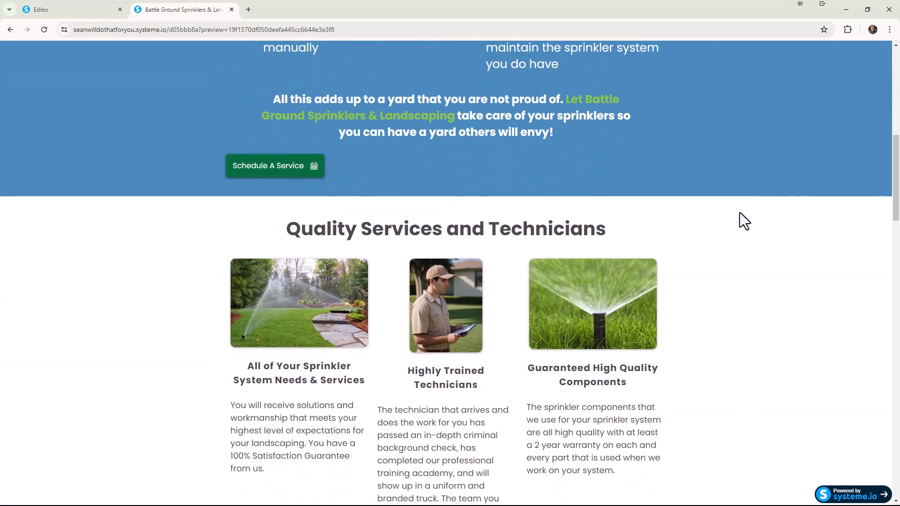
scroll(780, 279, "down", 4)
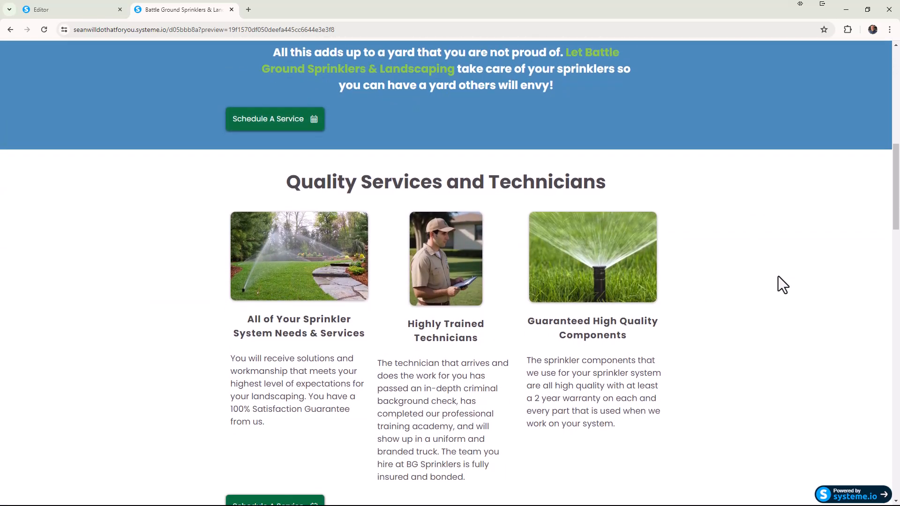
scroll(780, 270, "up", 6)
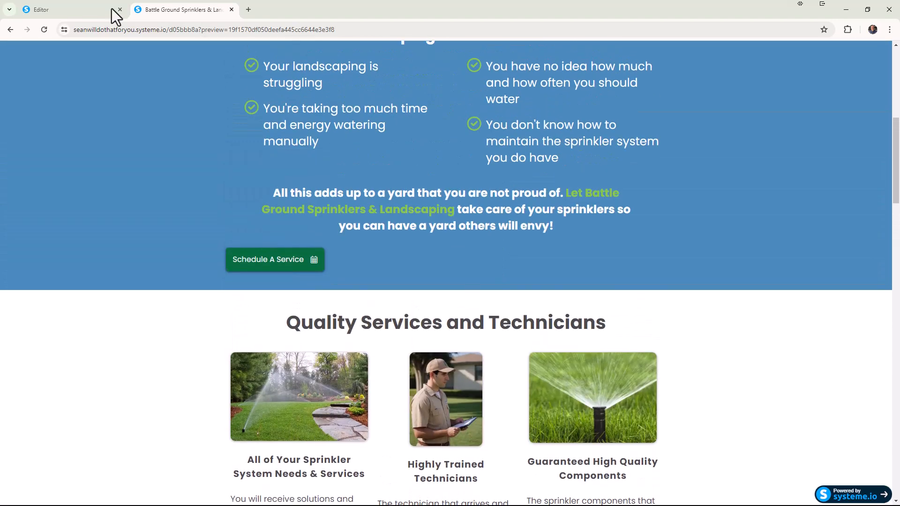
scroll(108, 45, "down", 2)
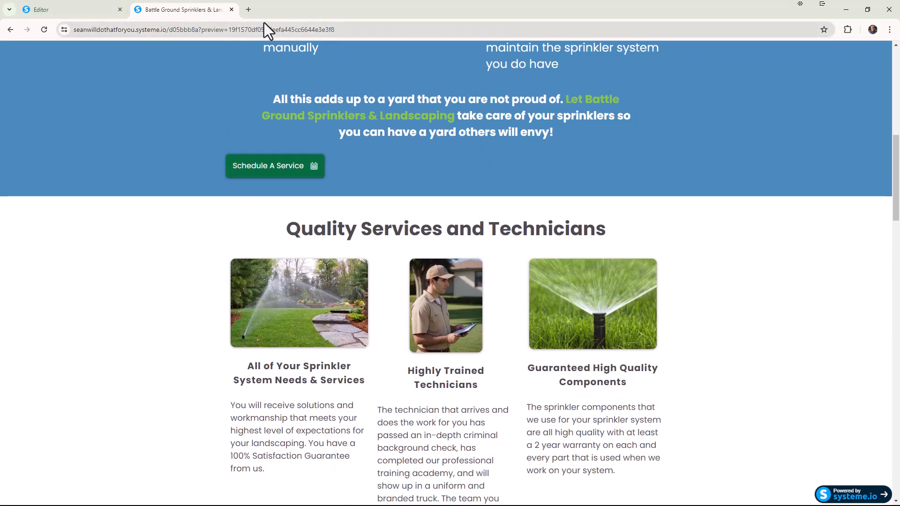
scroll(309, 159, "up", 1)
scroll(312, 164, "up", 7)
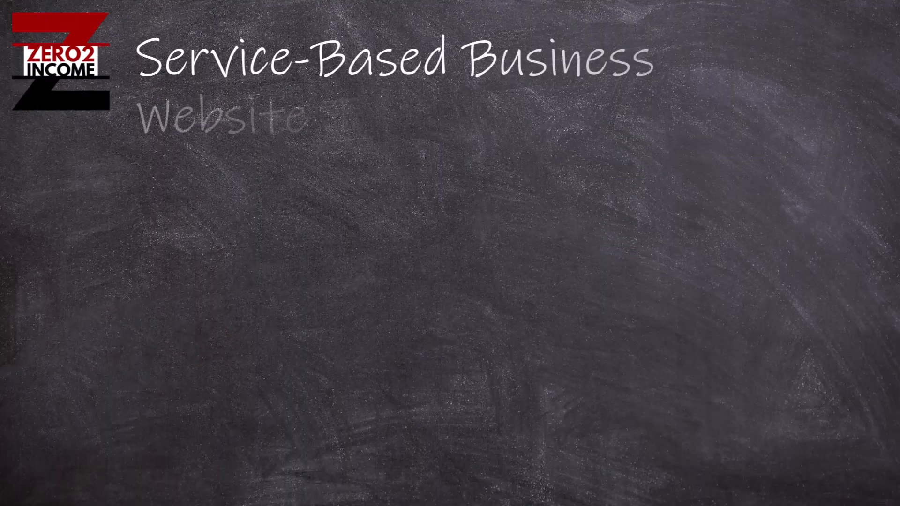